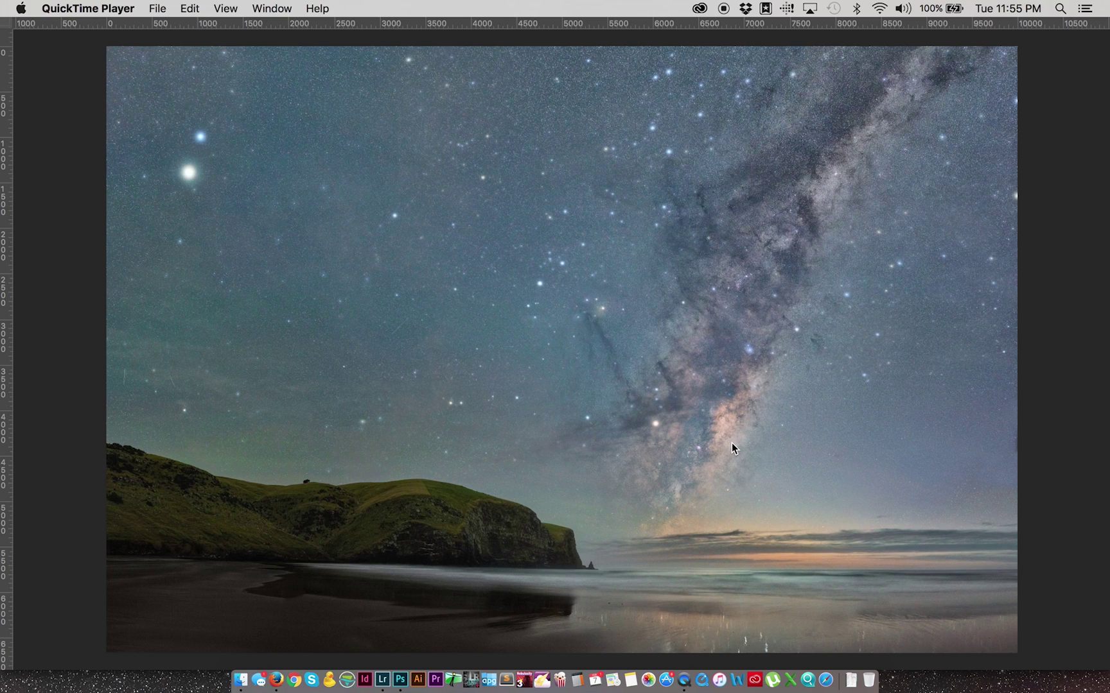
Switch to Firefox, look over the photographer's Facebook page, and return to the seascape image in Photoshop
{"action": "left_click", "coordinate": [608, 492]}
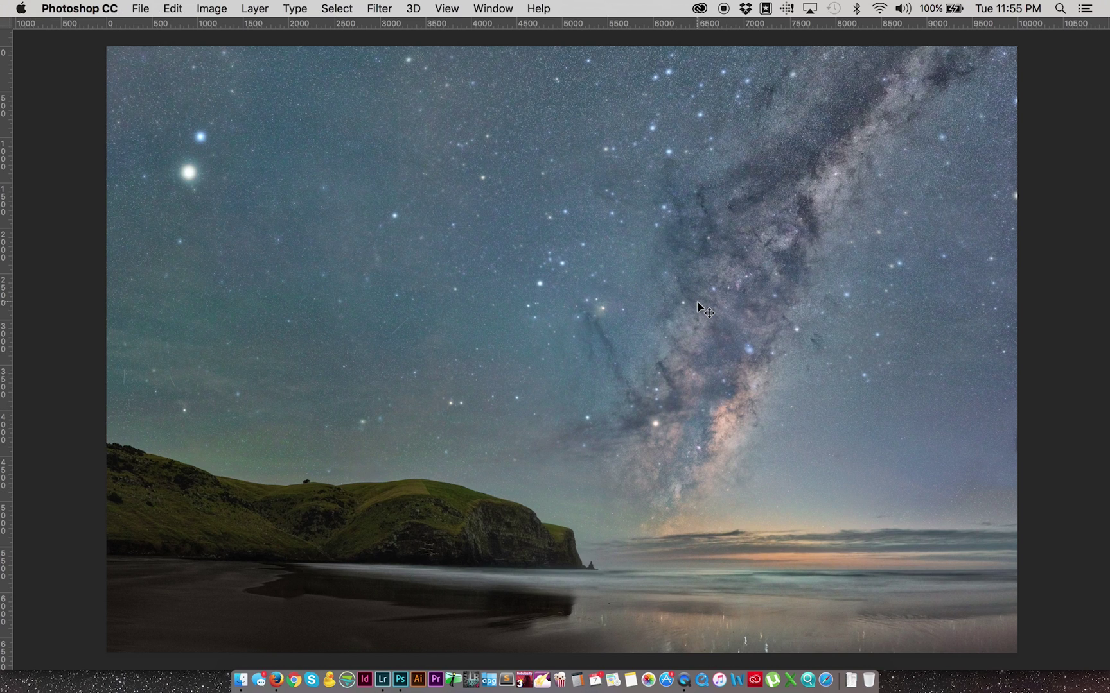
{"action": "key", "text": "super+Tab"}
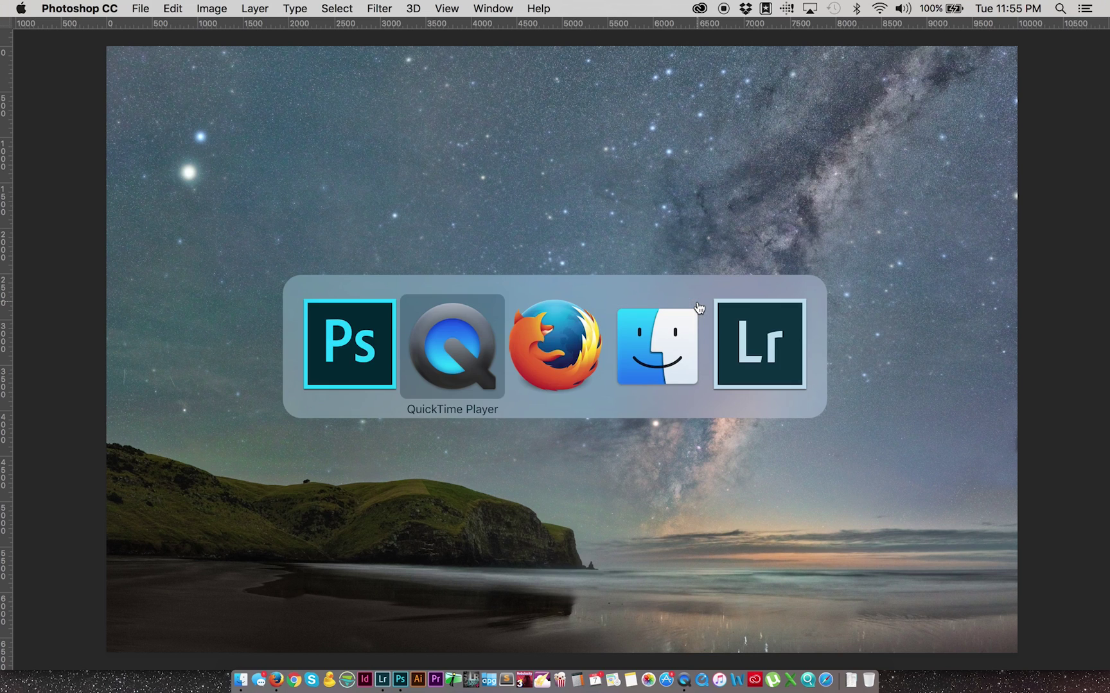
{"action": "key", "text": "super+Tab"}
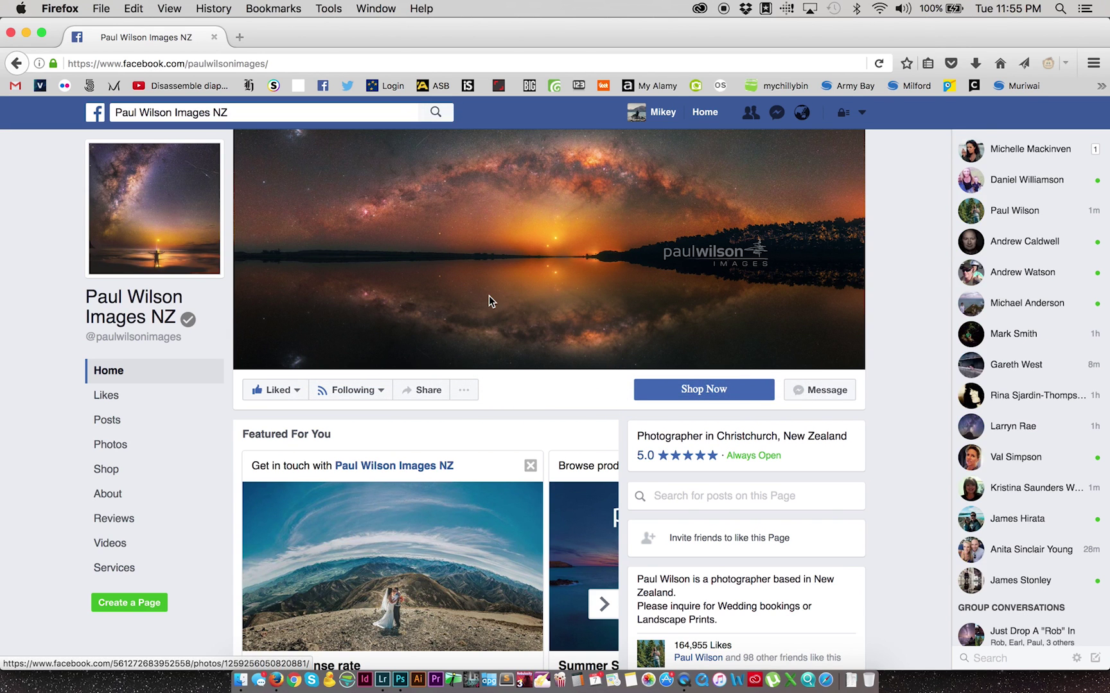
{"action": "left_click", "coordinate": [246, 105]}
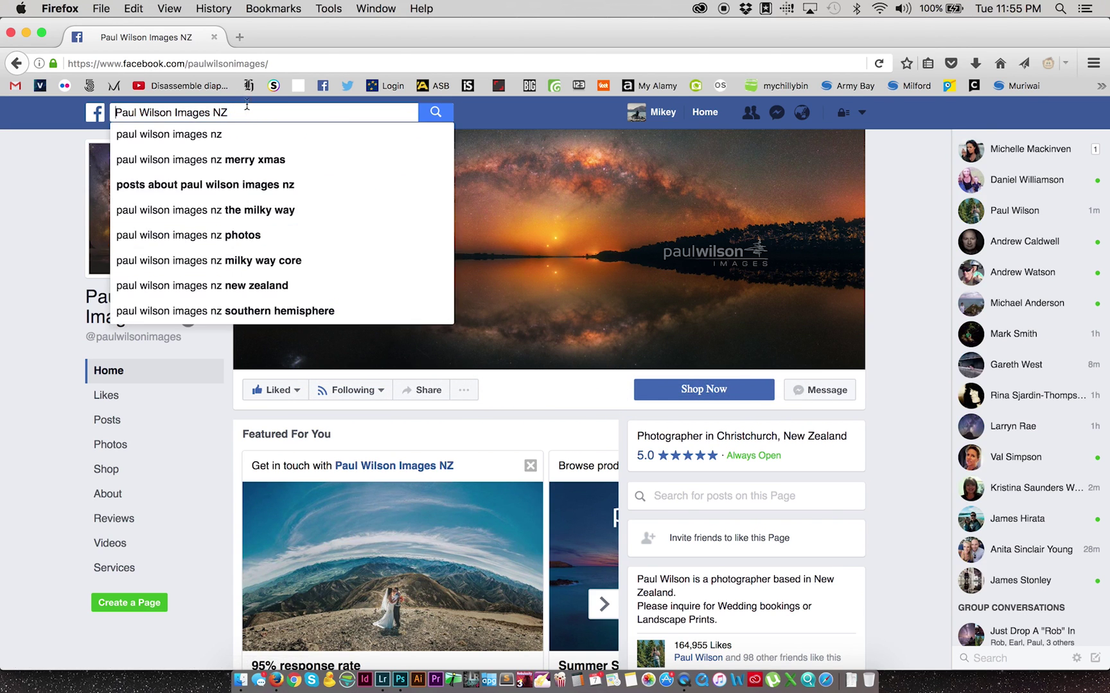
{"action": "left_click", "coordinate": [54, 220]}
{"action": "scroll", "coordinate": [394, 435], "scroll_direction": "down", "scroll_amount": 5}
{"action": "scroll", "coordinate": [395, 434], "scroll_direction": "up", "scroll_amount": 5}
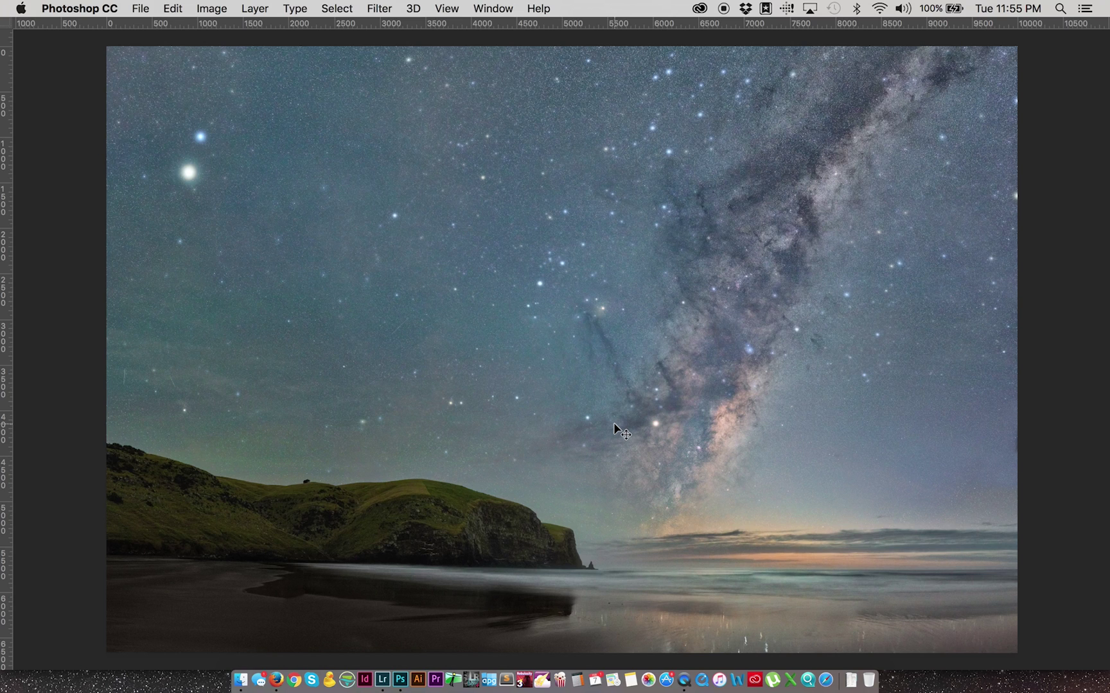
Examine the sea and horizon up close, from the cliff and sea stack across to the image's far edge
{"action": "left_click_drag", "start_coordinate": [539, 507], "coordinate": [886, 622]}
{"action": "key", "text": "h"}
{"action": "left_click_drag", "start_coordinate": [518, 307], "coordinate": [551, 330]}
{"action": "key", "text": "super+0"}
{"action": "left_click_drag", "start_coordinate": [581, 517], "coordinate": [818, 633]}
{"action": "key", "text": "space"}
{"action": "left_click_drag", "start_coordinate": [209, 323], "coordinate": [415, 329]}
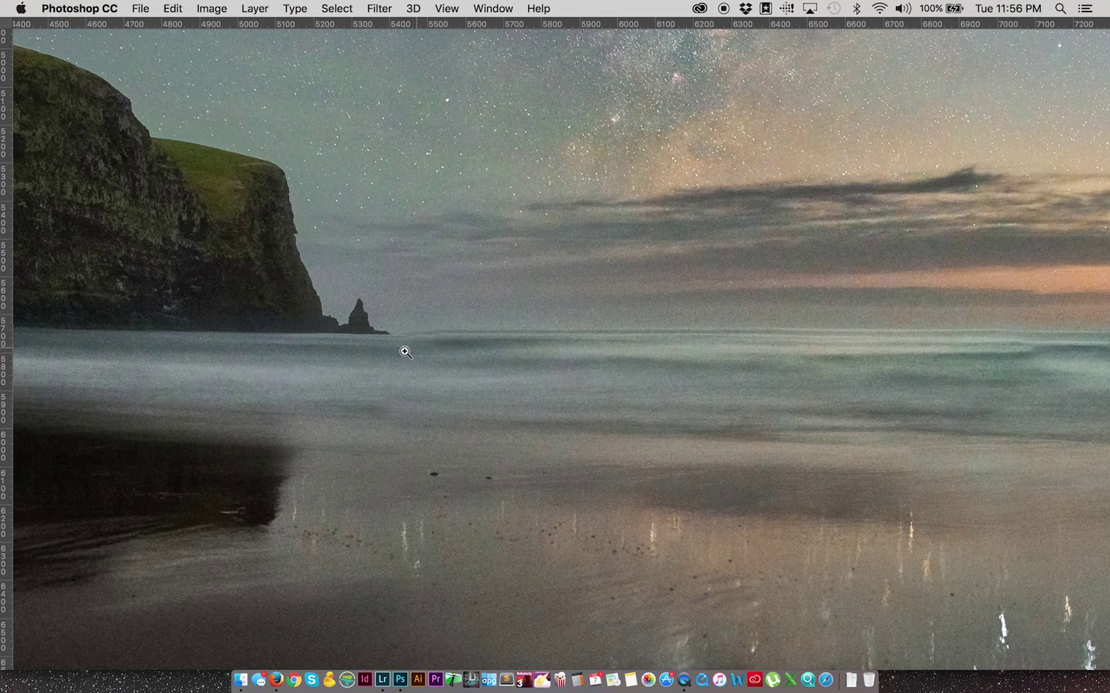
{"action": "scroll", "coordinate": [597, 357], "scroll_direction": "right", "scroll_amount": 3}
{"action": "scroll", "coordinate": [532, 363], "scroll_direction": "right", "scroll_amount": 2}
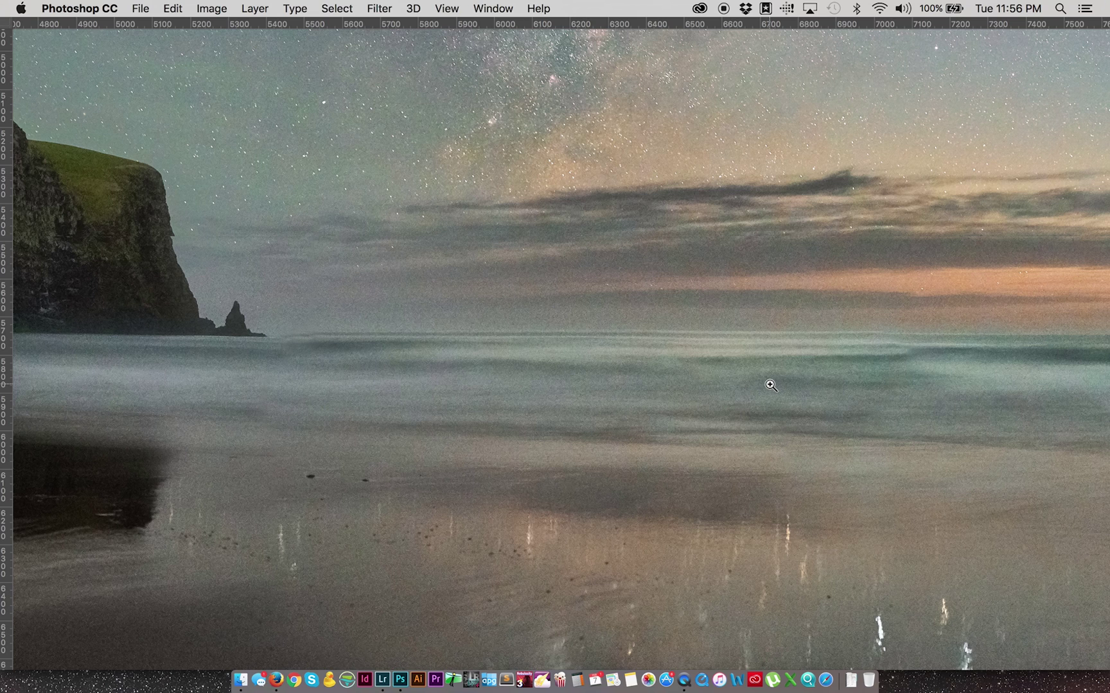
{"action": "left_click_drag", "start_coordinate": [769, 384], "coordinate": [426, 384]}
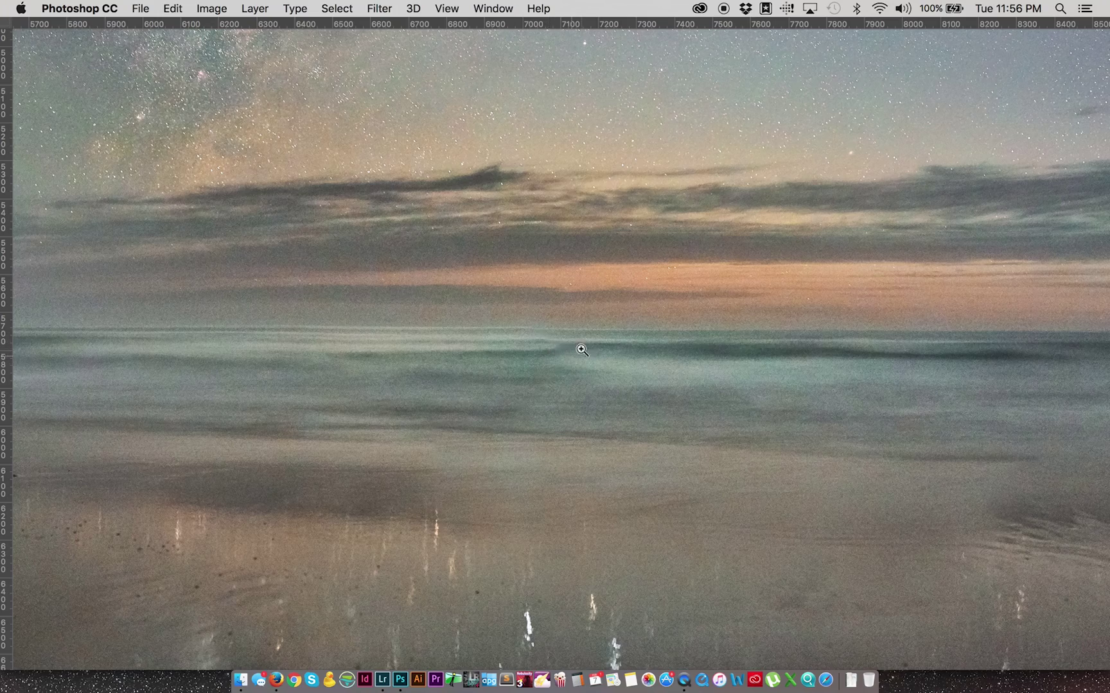
{"action": "left_click_drag", "start_coordinate": [590, 364], "coordinate": [379, 353]}
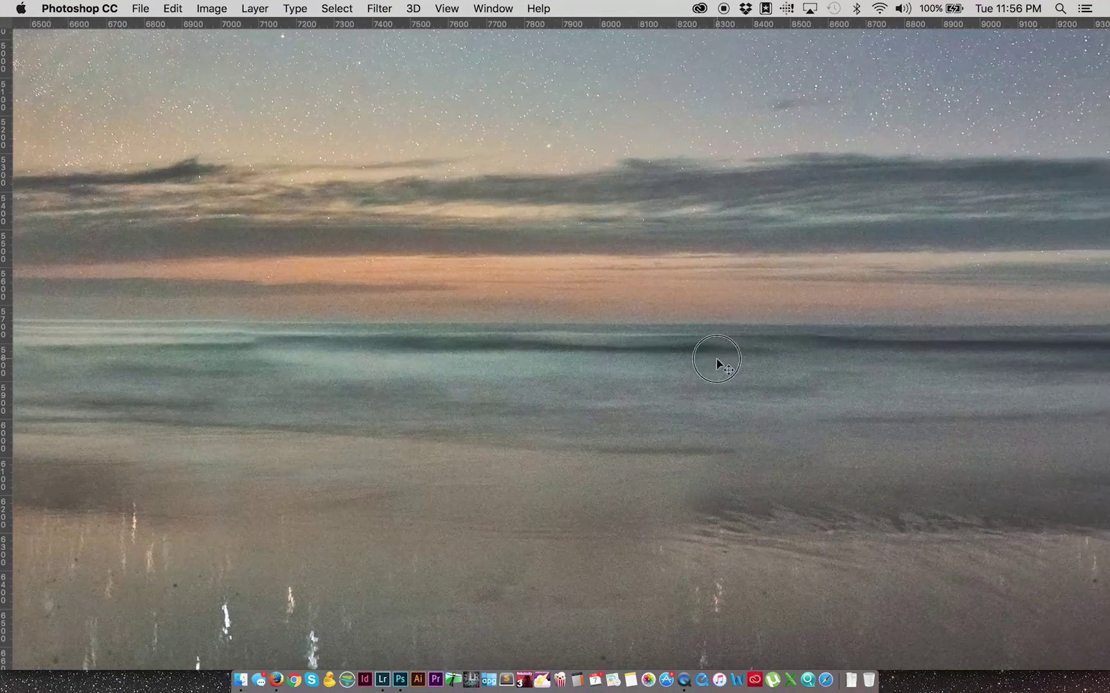
{"action": "left_click_drag", "start_coordinate": [719, 364], "coordinate": [421, 367]}
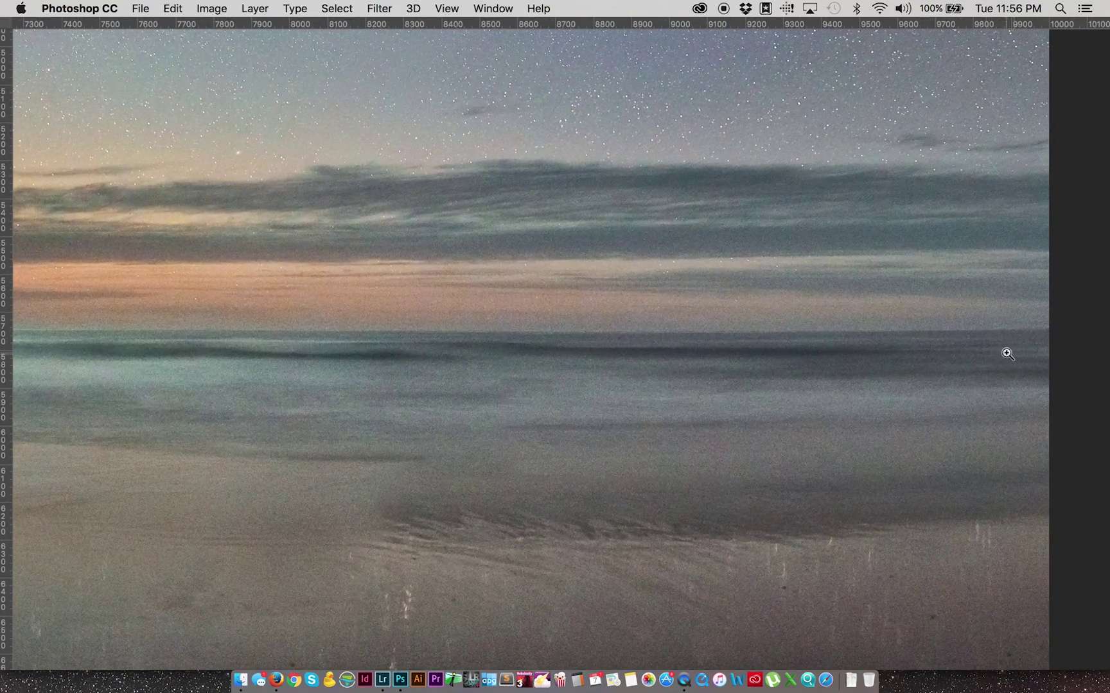
{"action": "left_click_drag", "start_coordinate": [267, 356], "coordinate": [669, 334]}
{"action": "scroll", "coordinate": [604, 336], "scroll_direction": "left", "scroll_amount": 10}
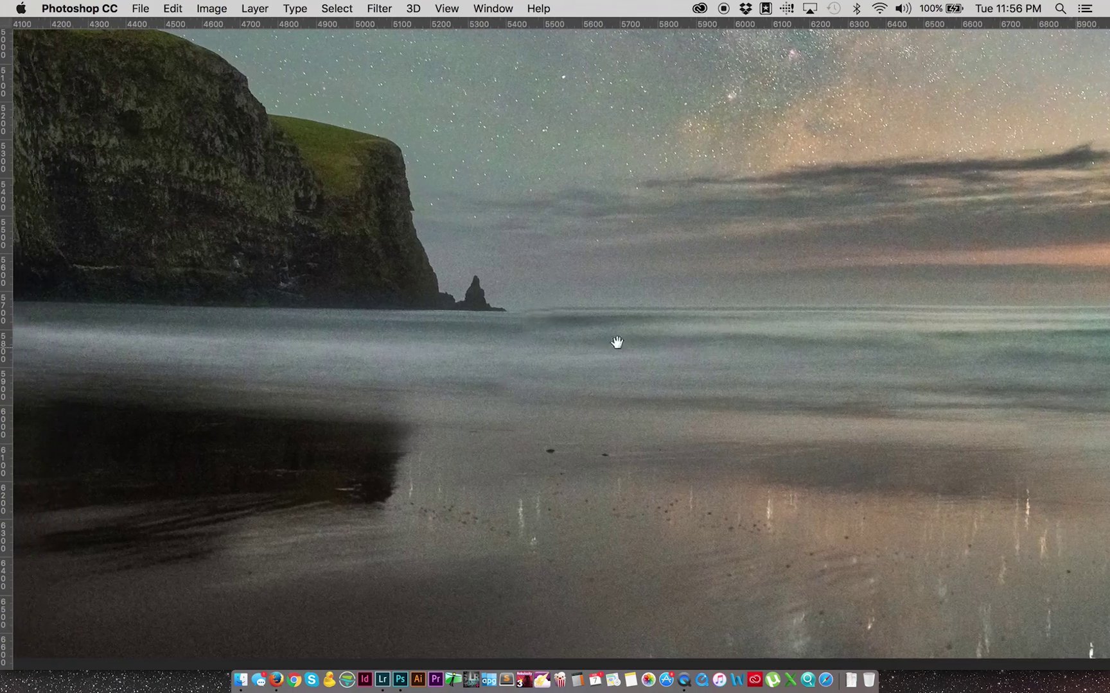
Add a new layer above the Background and clone water over the seam beside the sea stack with a size-100 Clone Stamp brush
{"action": "key", "text": "Tab"}
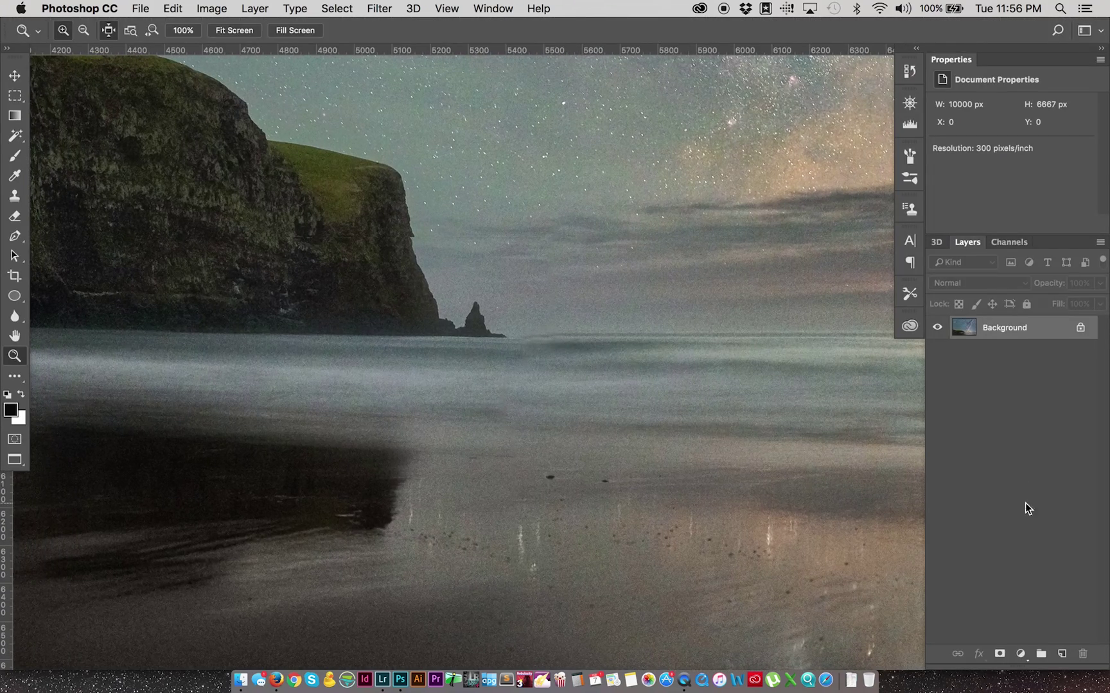
{"action": "left_click", "coordinate": [1061, 653]}
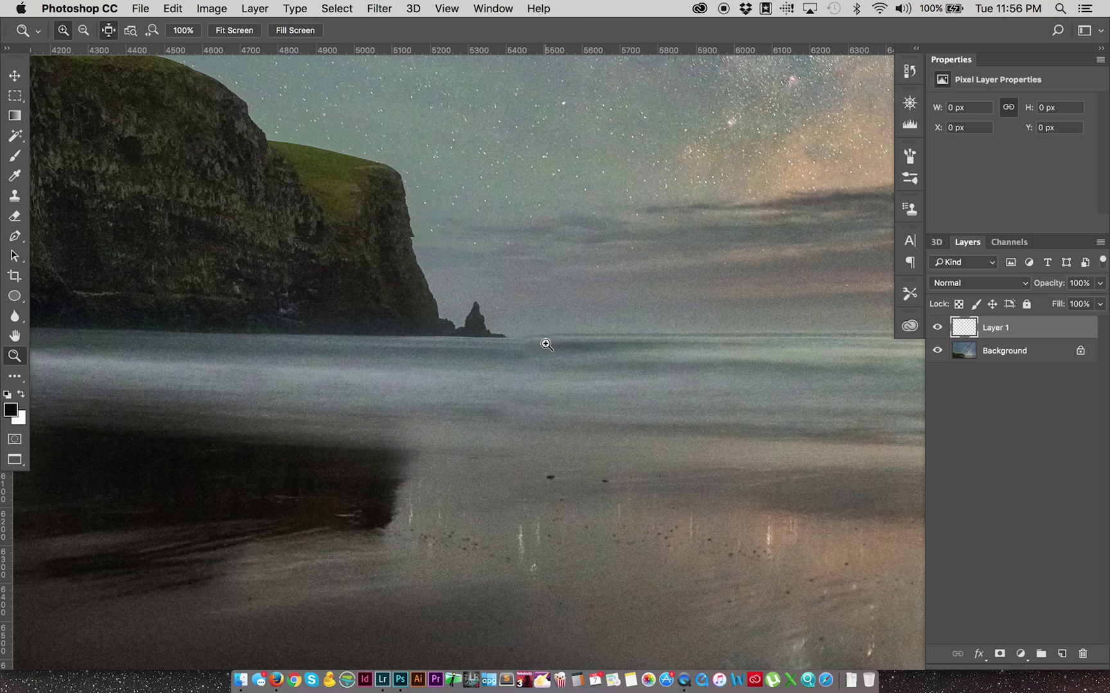
{"action": "key", "text": "s"}
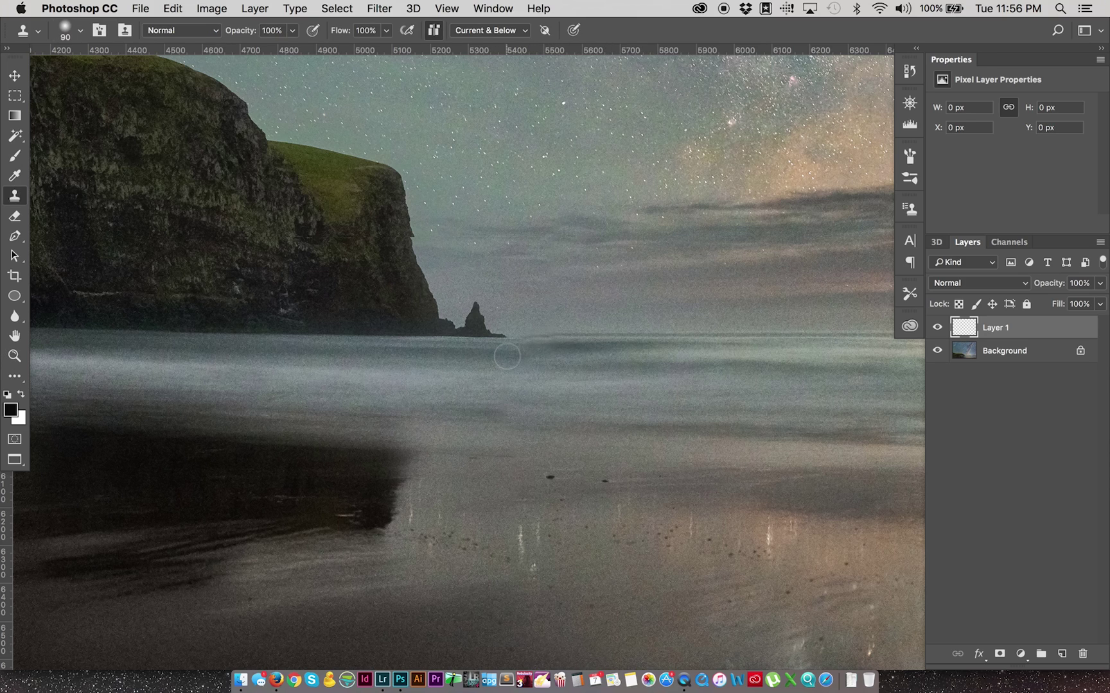
{"action": "left_click", "coordinate": [454, 352], "text": "alt"}
{"action": "key", "text": "bracketright"}
{"action": "key", "text": "bracketright"}
{"action": "key", "text": "bracketleft"}
{"action": "left_click_drag", "start_coordinate": [517, 358], "coordinate": [585, 357]}
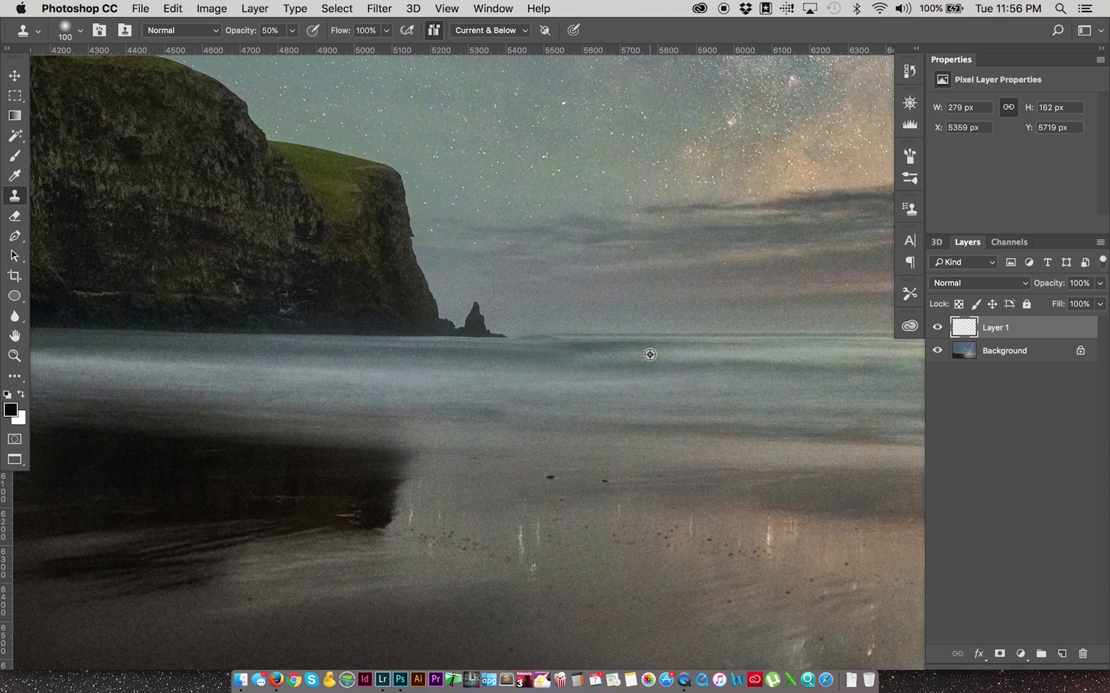
Blend the cloned water and horizon line beside the sea stack with further Clone Stamp strokes at 50% opacity
{"action": "mouse_move", "coordinate": [590, 357]}
{"action": "left_mouse_down"}
{"action": "mouse_move", "coordinate": [549, 360]}
{"action": "mouse_move", "coordinate": [562, 359]}
{"action": "left_mouse_up"}
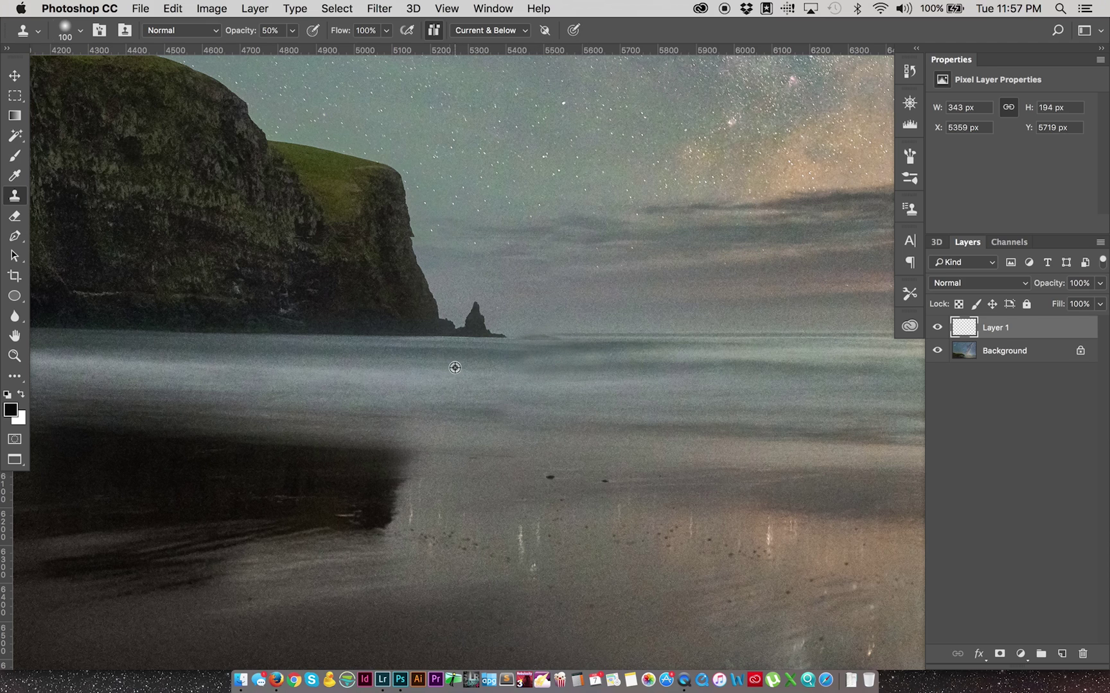
{"action": "mouse_move", "coordinate": [509, 370]}
{"action": "left_mouse_down"}
{"action": "mouse_move", "coordinate": [576, 369]}
{"action": "mouse_move", "coordinate": [558, 370]}
{"action": "left_mouse_up"}
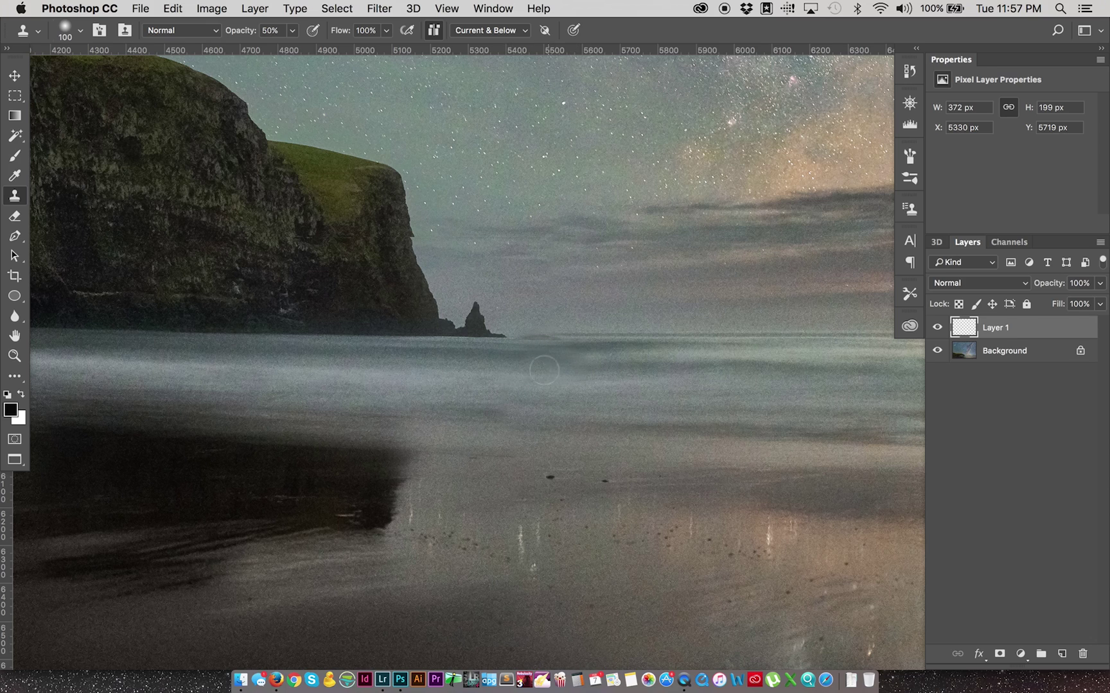
{"action": "left_click", "coordinate": [467, 352], "text": "alt"}
{"action": "left_click_drag", "start_coordinate": [527, 352], "coordinate": [614, 356]}
{"action": "left_click_drag", "start_coordinate": [690, 381], "coordinate": [580, 383]}
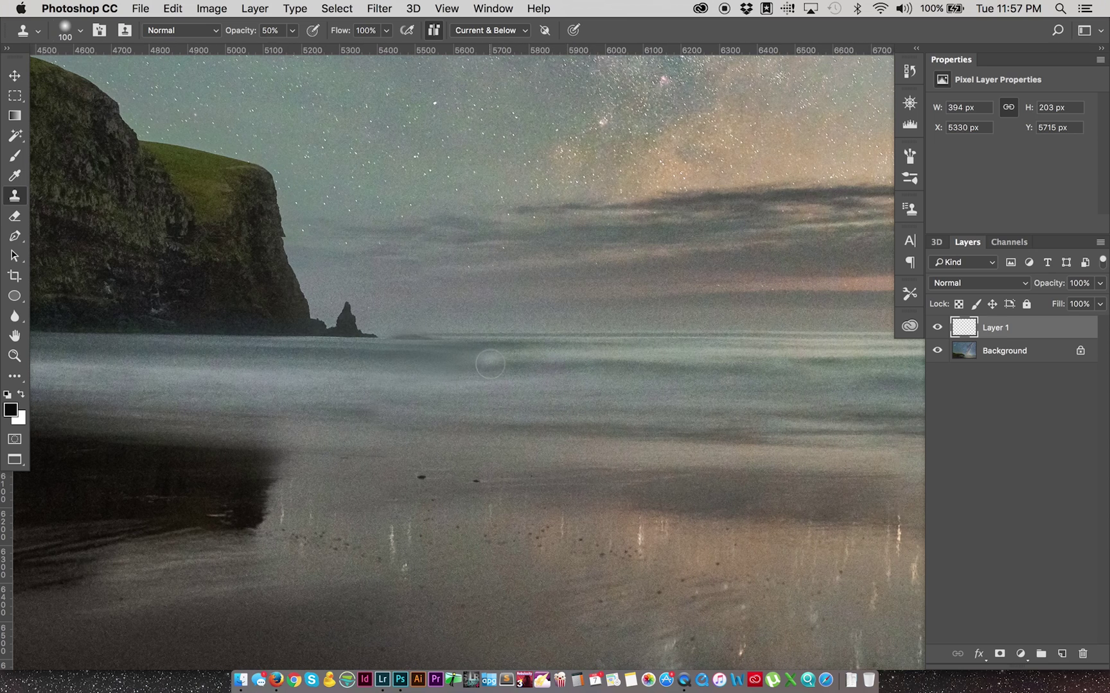
{"action": "left_click_drag", "start_coordinate": [490, 364], "coordinate": [404, 382]}
{"action": "left_click_drag", "start_coordinate": [664, 379], "coordinate": [782, 382]}
{"action": "left_click_drag", "start_coordinate": [700, 362], "coordinate": [582, 362]}
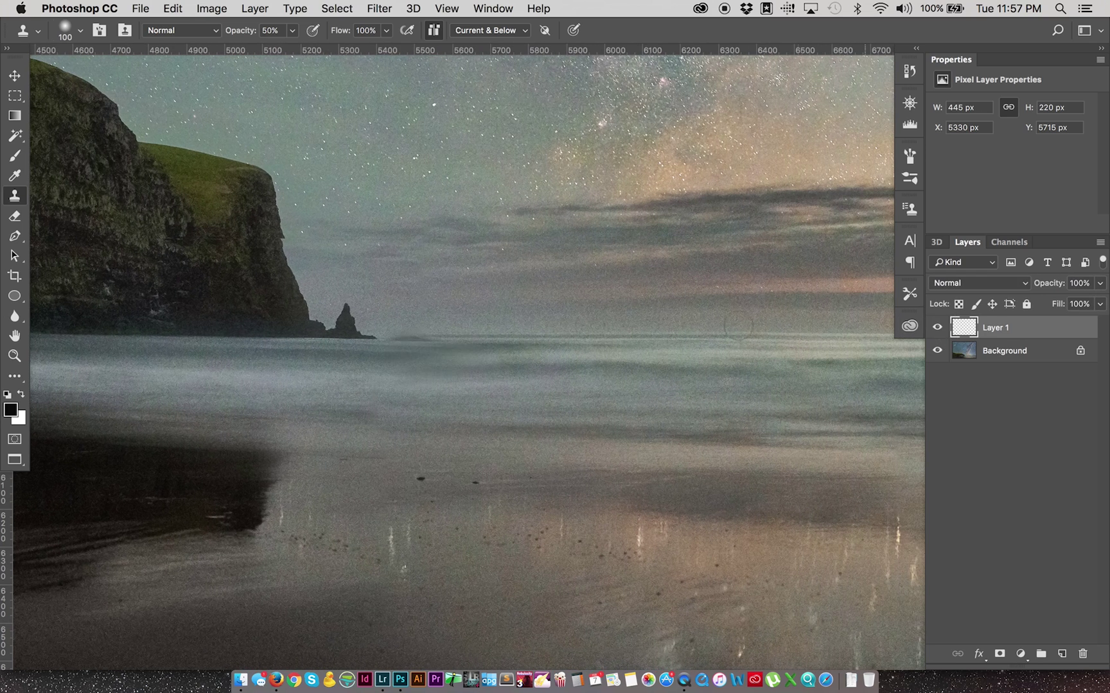
Enlarge the Clone Stamp brush to 175 and clone over the surf just below the sea stack
{"action": "scroll", "coordinate": [556, 347], "scroll_direction": "left", "scroll_amount": 5}
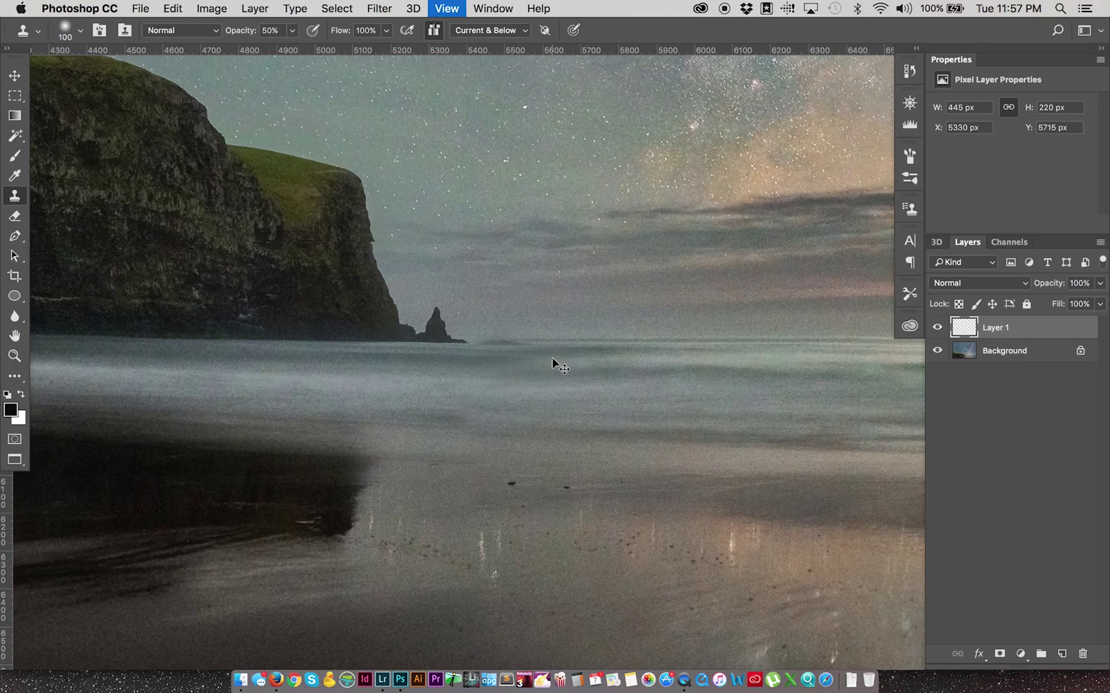
{"action": "key", "text": "super+equal"}
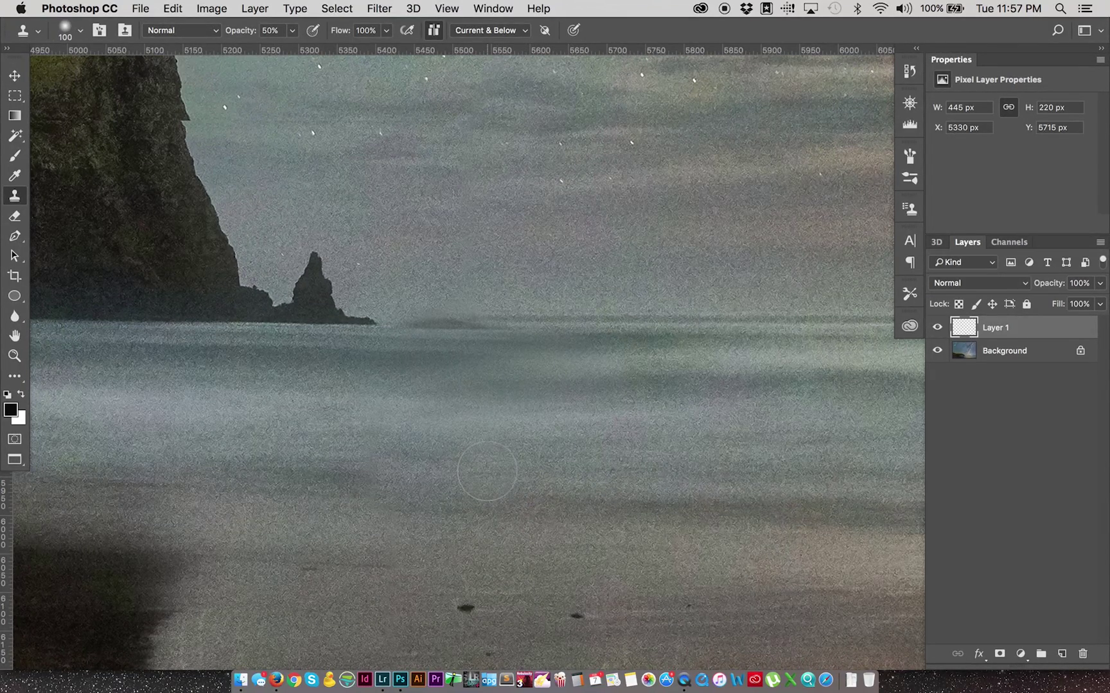
{"action": "key", "text": "super+minus"}
{"action": "key", "text": "super+minus"}
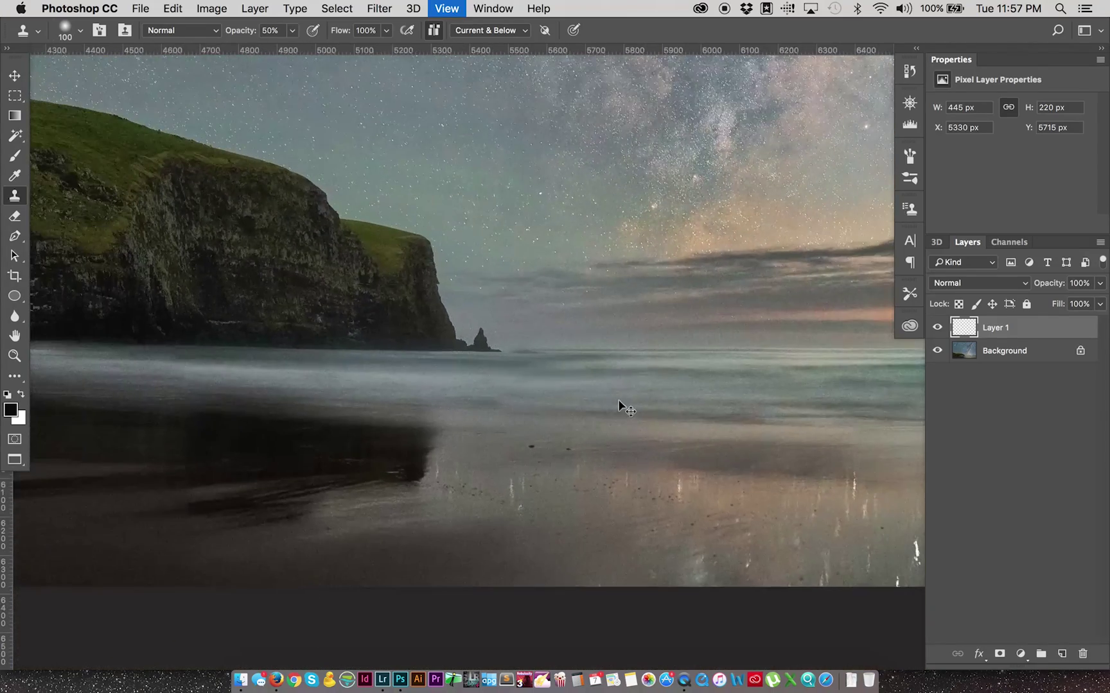
{"action": "scroll", "coordinate": [490, 423], "scroll_direction": "right", "scroll_amount": 5}
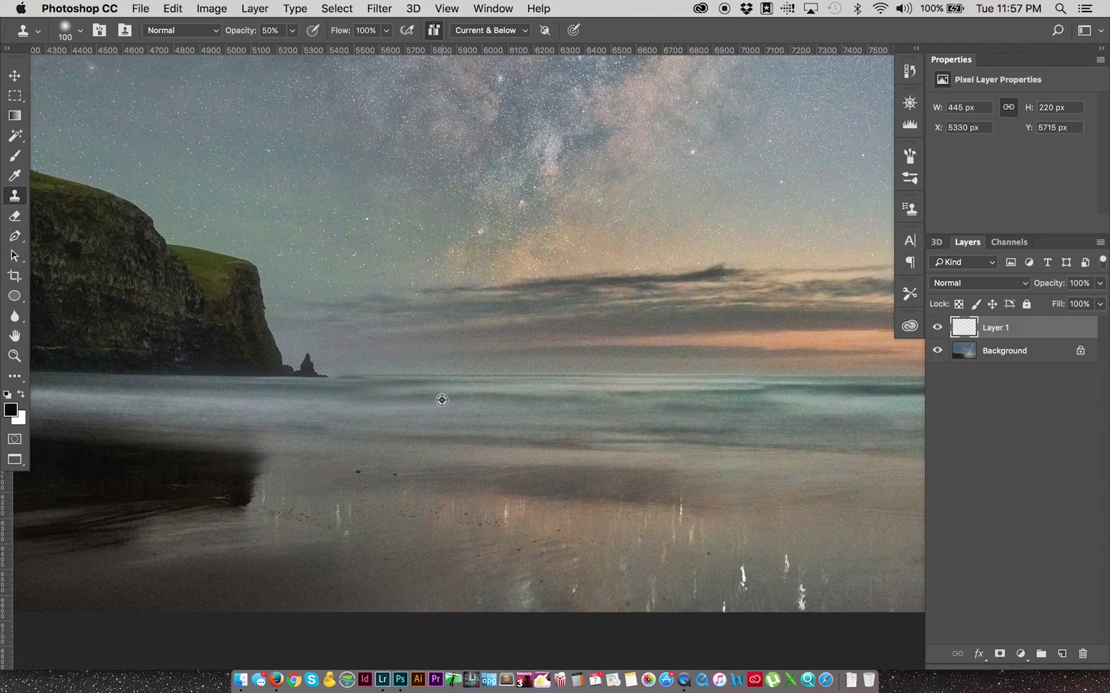
{"action": "key", "text": "bracketright"}
{"action": "key", "text": "bracketright"}
{"action": "key", "text": "bracketright"}
{"action": "mouse_move", "coordinate": [350, 400]}
{"action": "left_mouse_down"}
{"action": "mouse_move", "coordinate": [350, 379]}
{"action": "mouse_move", "coordinate": [305, 405]}
{"action": "mouse_move", "coordinate": [295, 395]}
{"action": "mouse_move", "coordinate": [315, 409]}
{"action": "mouse_move", "coordinate": [282, 404]}
{"action": "left_mouse_up"}
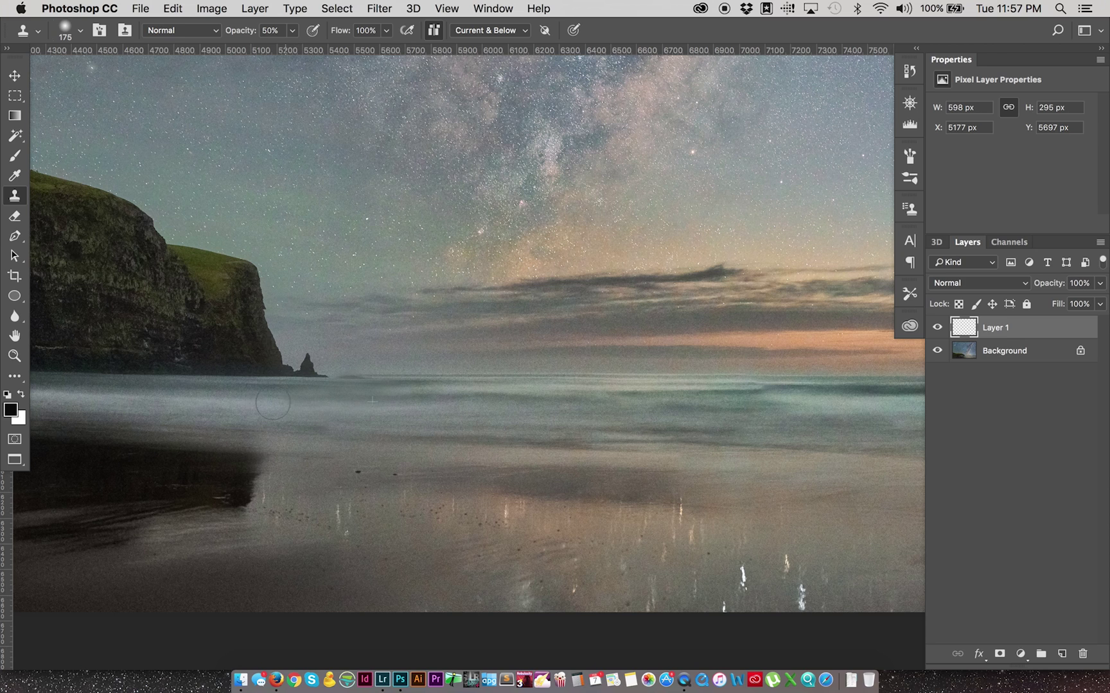
Clone over the uneven waves below the sunset glow with a size-100 brush at 50% opacity
{"action": "left_click_drag", "start_coordinate": [582, 392], "coordinate": [325, 391]}
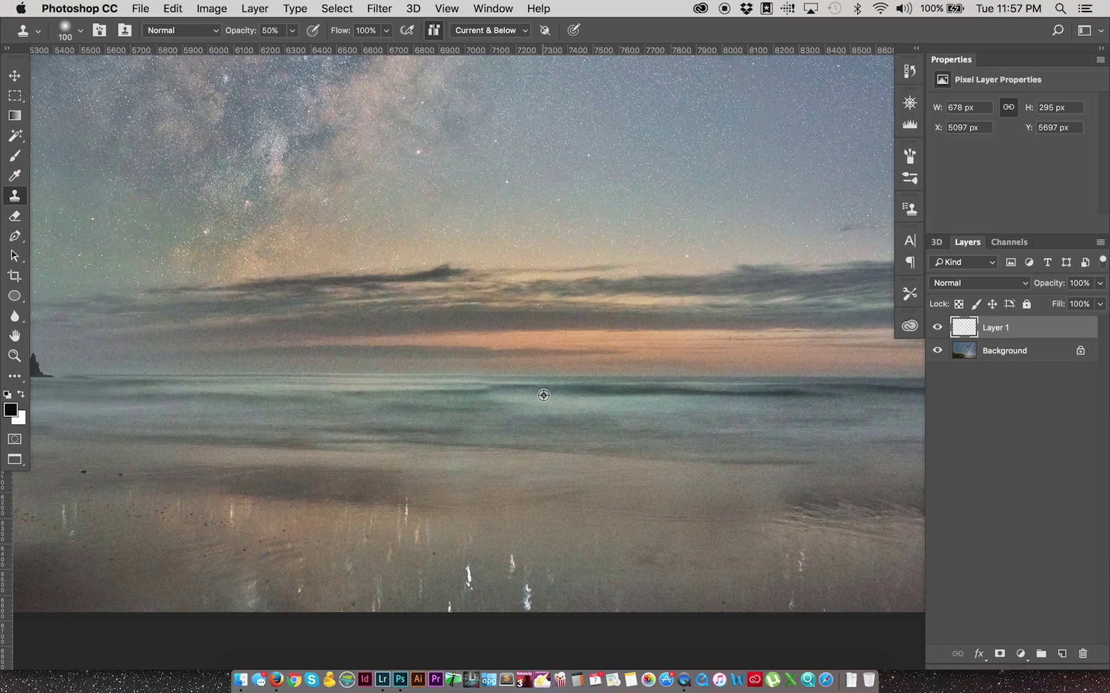
{"action": "left_click_drag", "start_coordinate": [494, 394], "coordinate": [432, 397]}
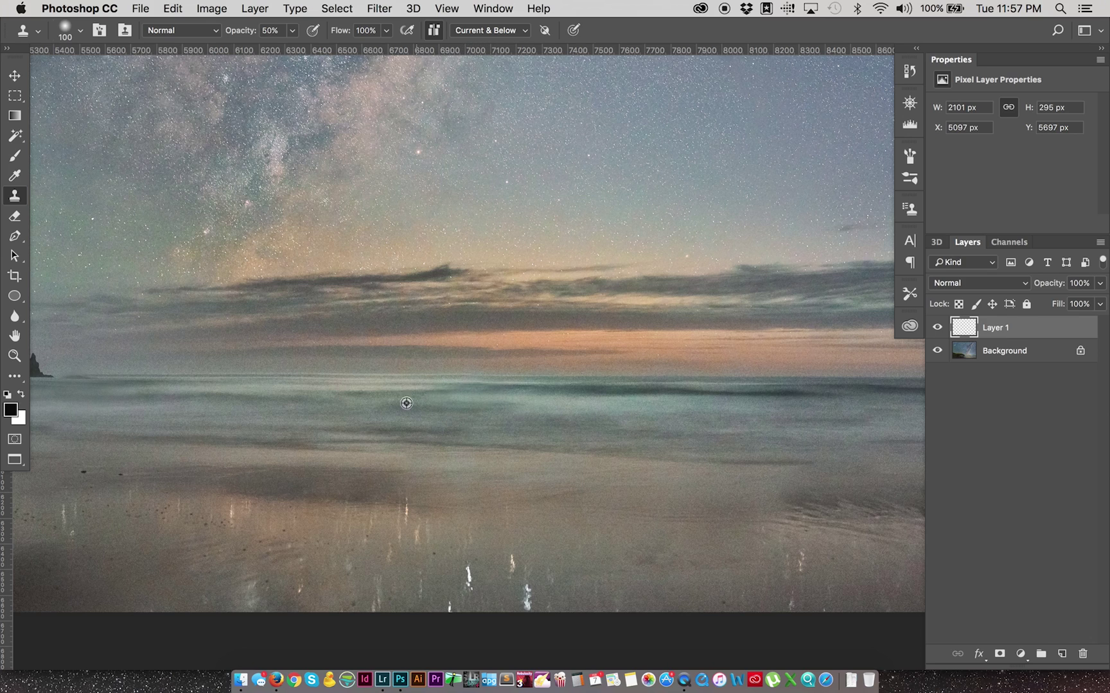
{"action": "left_click", "coordinate": [391, 407], "text": "alt"}
{"action": "left_click_drag", "start_coordinate": [293, 399], "coordinate": [310, 400]}
Blend the edges of the dark wave band below the sunset by cloning at 20% opacity
{"action": "left_click_drag", "start_coordinate": [615, 421], "coordinate": [505, 422]}
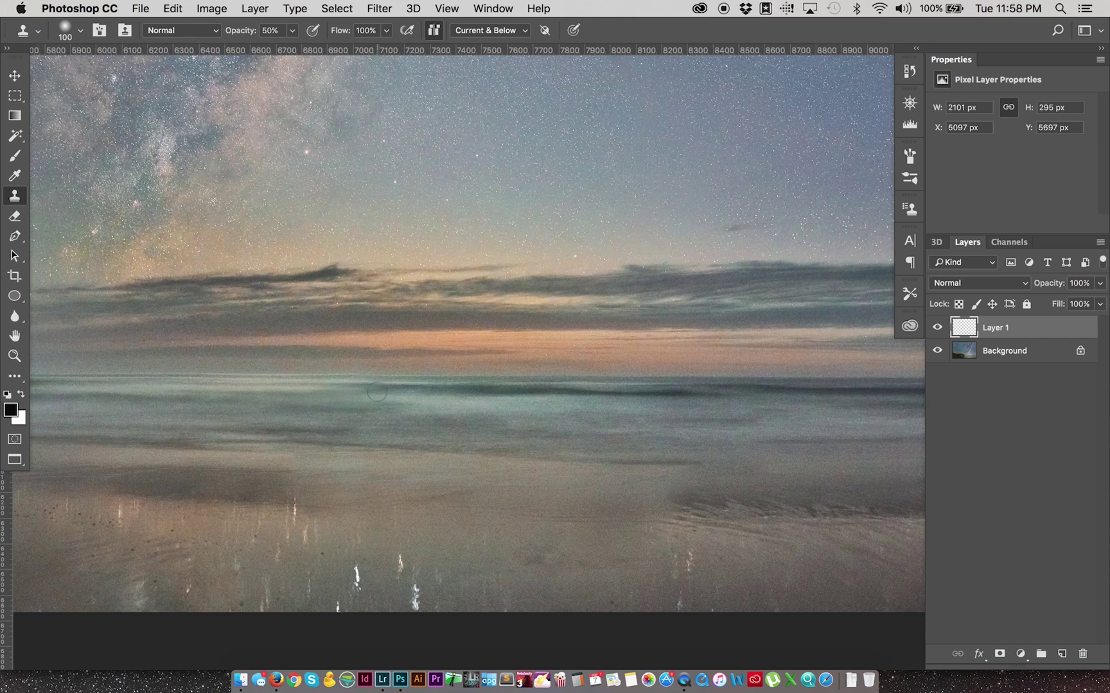
{"action": "mouse_move", "coordinate": [370, 391]}
{"action": "left_mouse_down"}
{"action": "mouse_move", "coordinate": [339, 388]}
{"action": "mouse_move", "coordinate": [307, 414]}
{"action": "left_mouse_up"}
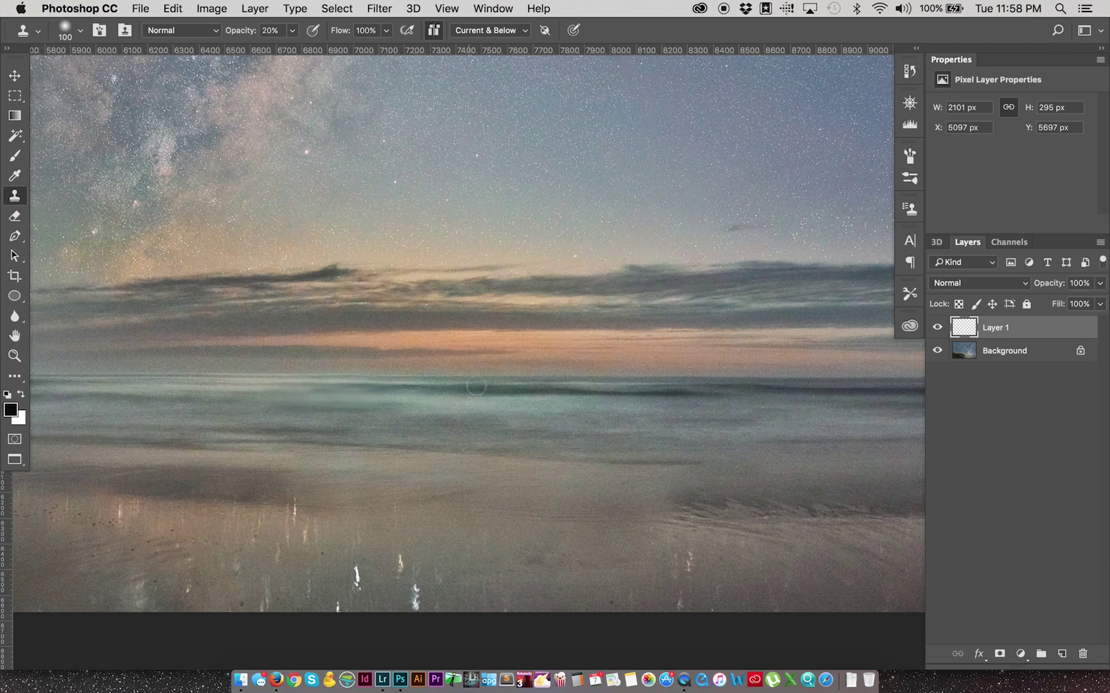
{"action": "left_click_drag", "start_coordinate": [508, 385], "coordinate": [386, 376]}
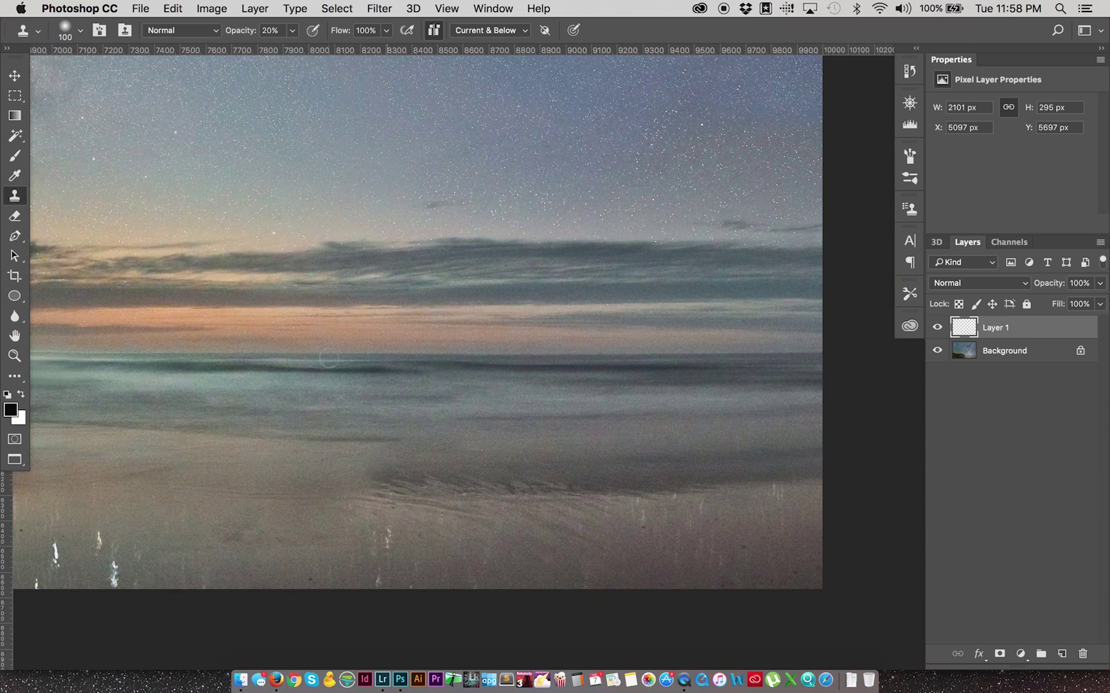
{"action": "scroll", "coordinate": [479, 373], "scroll_direction": "left", "scroll_amount": 3}
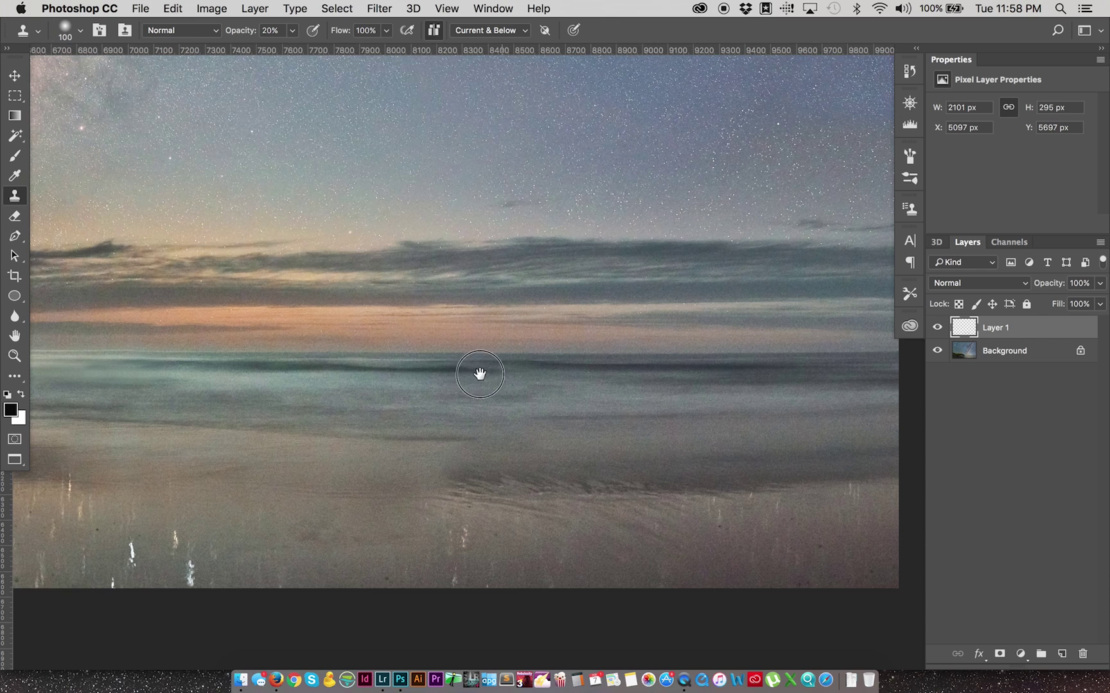
{"action": "scroll", "coordinate": [480, 373], "scroll_direction": "left", "scroll_amount": 10}
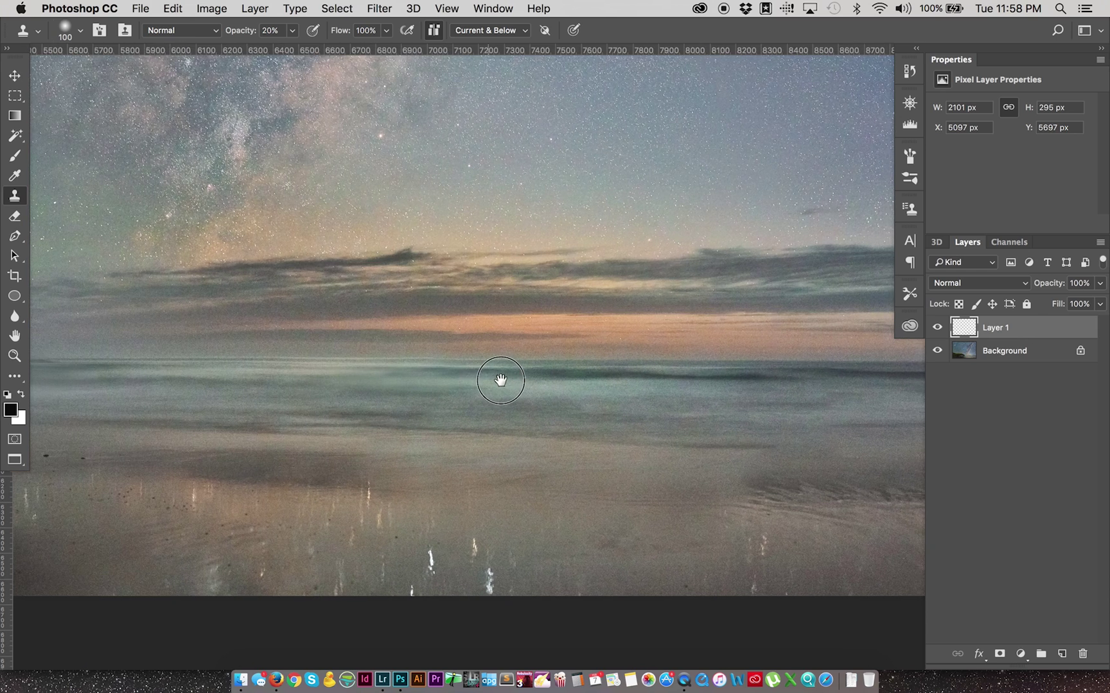
{"action": "scroll", "coordinate": [500, 381], "scroll_direction": "right", "scroll_amount": 3}
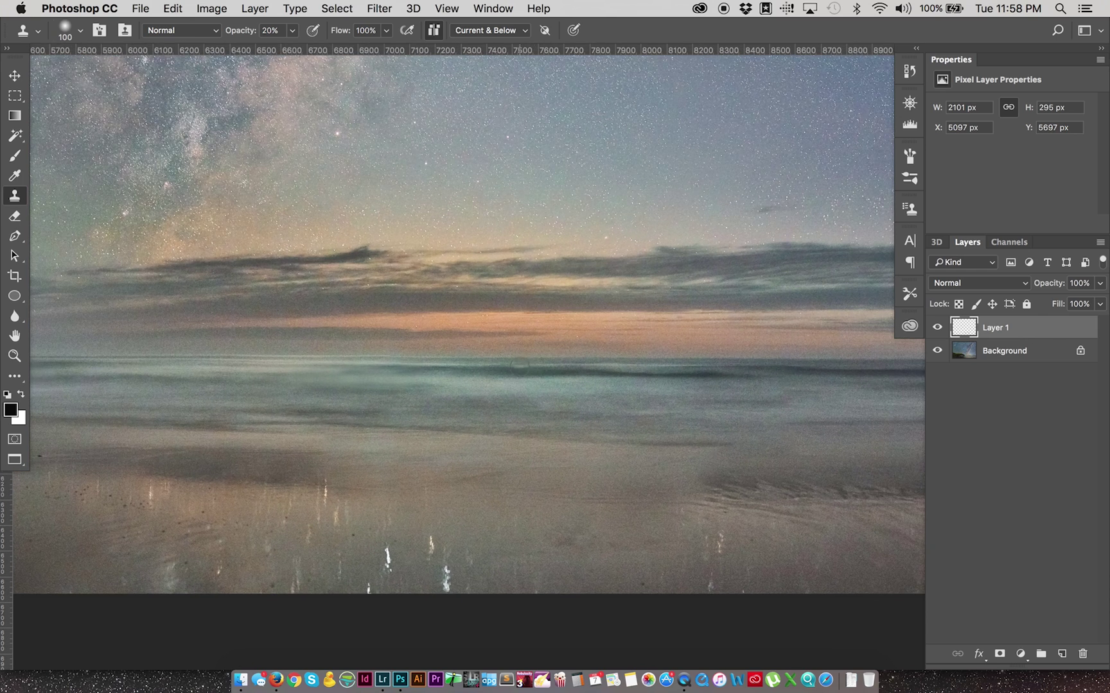
{"action": "left_click_drag", "start_coordinate": [517, 367], "coordinate": [459, 370]}
{"action": "mouse_move", "coordinate": [378, 371]}
{"action": "left_mouse_down"}
{"action": "mouse_move", "coordinate": [642, 363]}
{"action": "mouse_move", "coordinate": [631, 357]}
{"action": "left_mouse_up"}
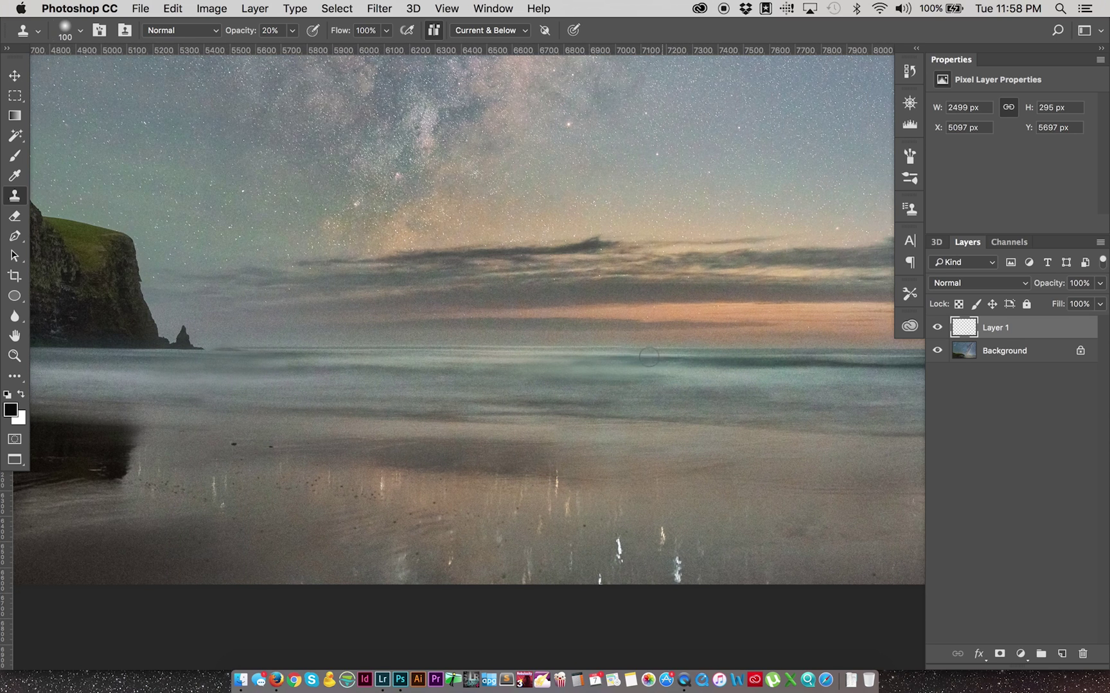
{"action": "left_click_drag", "start_coordinate": [636, 356], "coordinate": [463, 356]}
Soften the water between the sea stack and the mid-frame waves with light 20% opacity cloning
{"action": "key", "text": "space"}
{"action": "left_click_drag", "start_coordinate": [607, 391], "coordinate": [625, 390]}
{"action": "scroll", "coordinate": [624, 390], "scroll_direction": "left", "scroll_amount": 10}
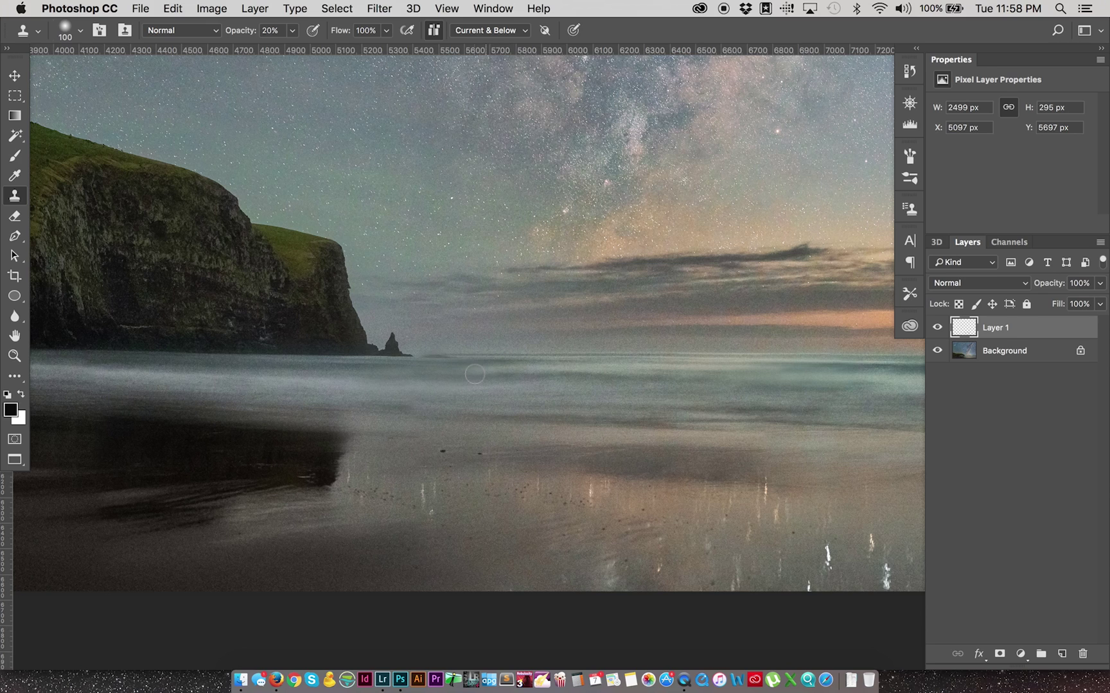
{"action": "left_click_drag", "start_coordinate": [486, 373], "coordinate": [394, 377]}
{"action": "left_click_drag", "start_coordinate": [568, 384], "coordinate": [467, 390]}
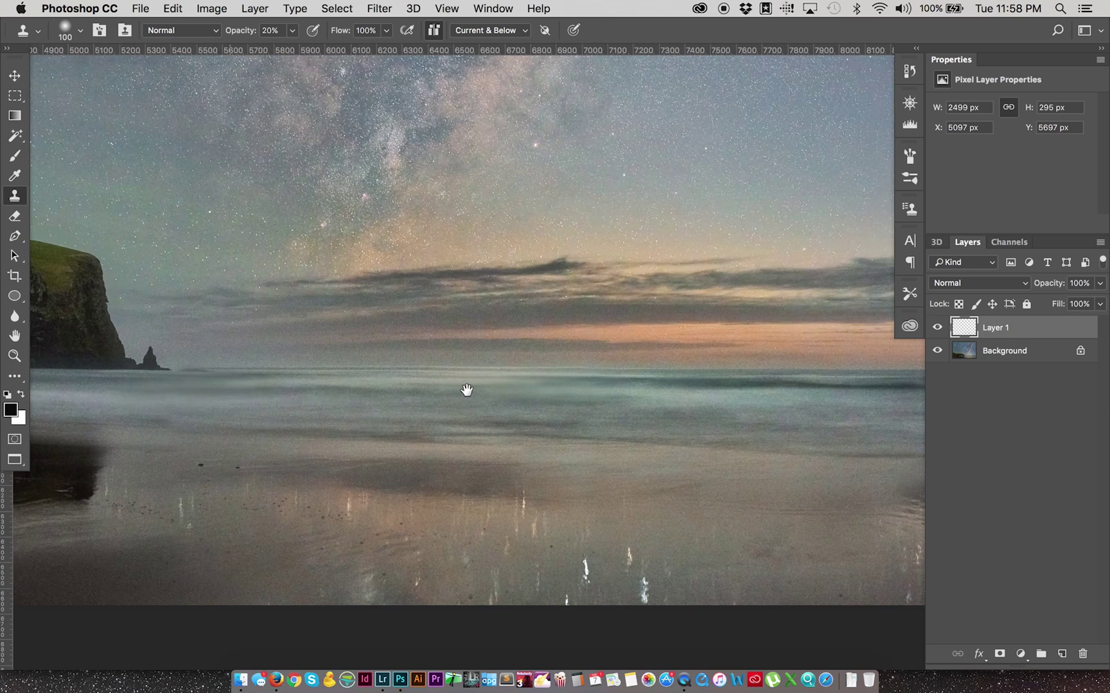
Clone lightly over the water near the sea stack at 20% opacity and compare the whole photo with Layer 1 toggled
{"action": "scroll", "coordinate": [413, 388], "scroll_direction": "left", "scroll_amount": 8}
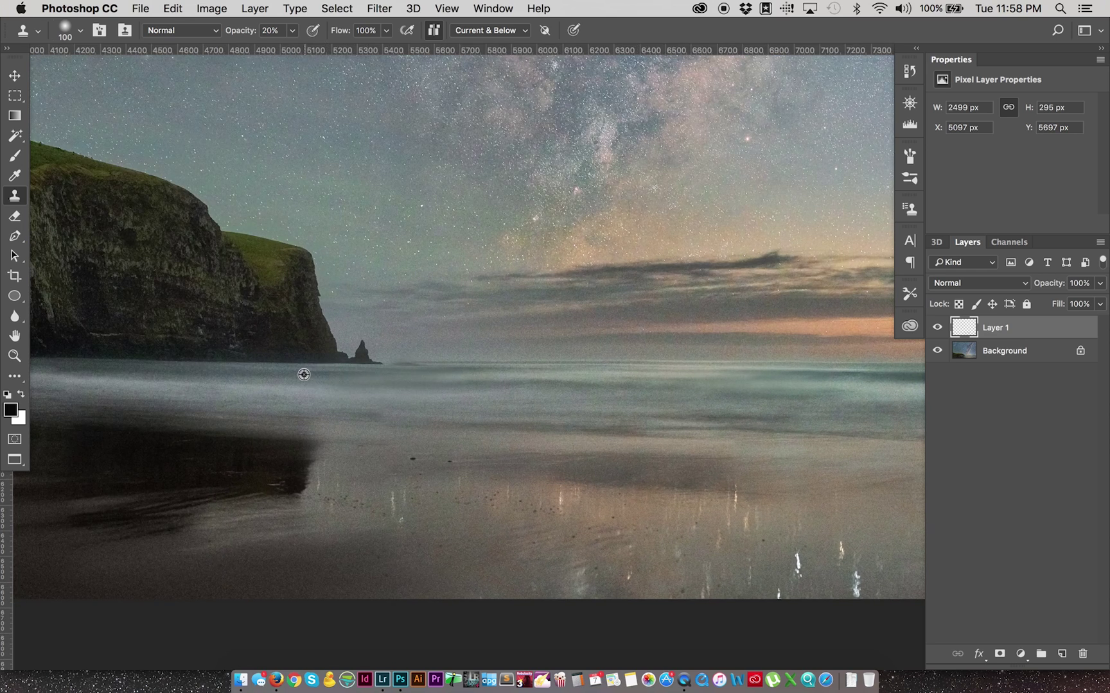
{"action": "left_click_drag", "start_coordinate": [372, 377], "coordinate": [424, 381]}
{"action": "key", "text": "super+0"}
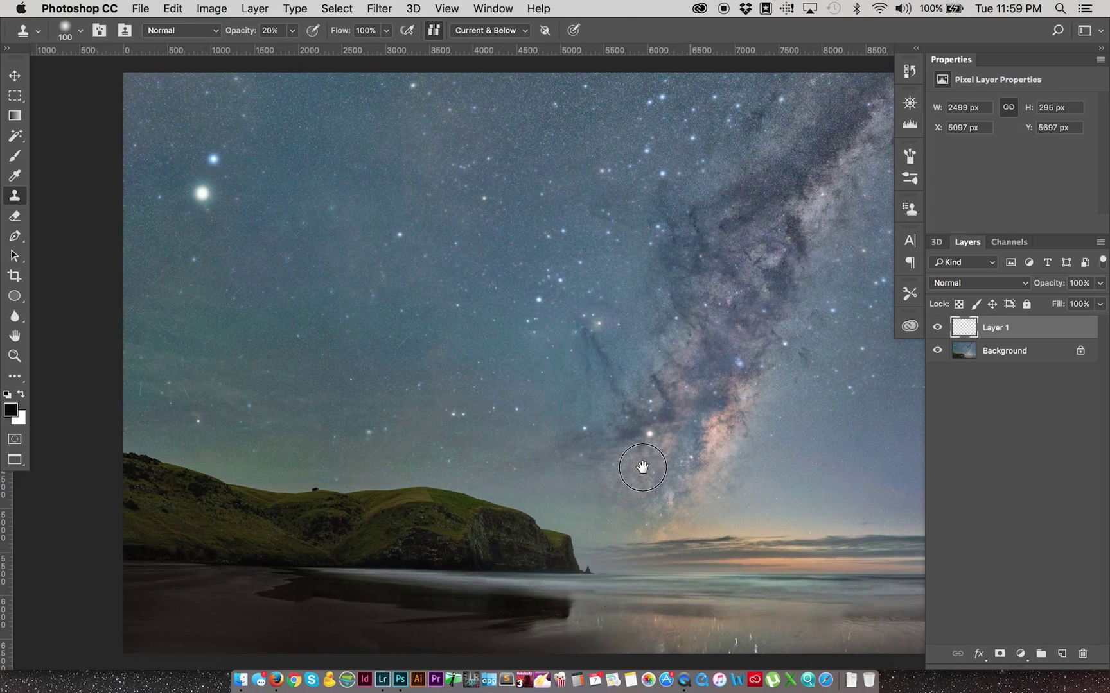
{"action": "left_click_drag", "start_coordinate": [642, 463], "coordinate": [530, 449]}
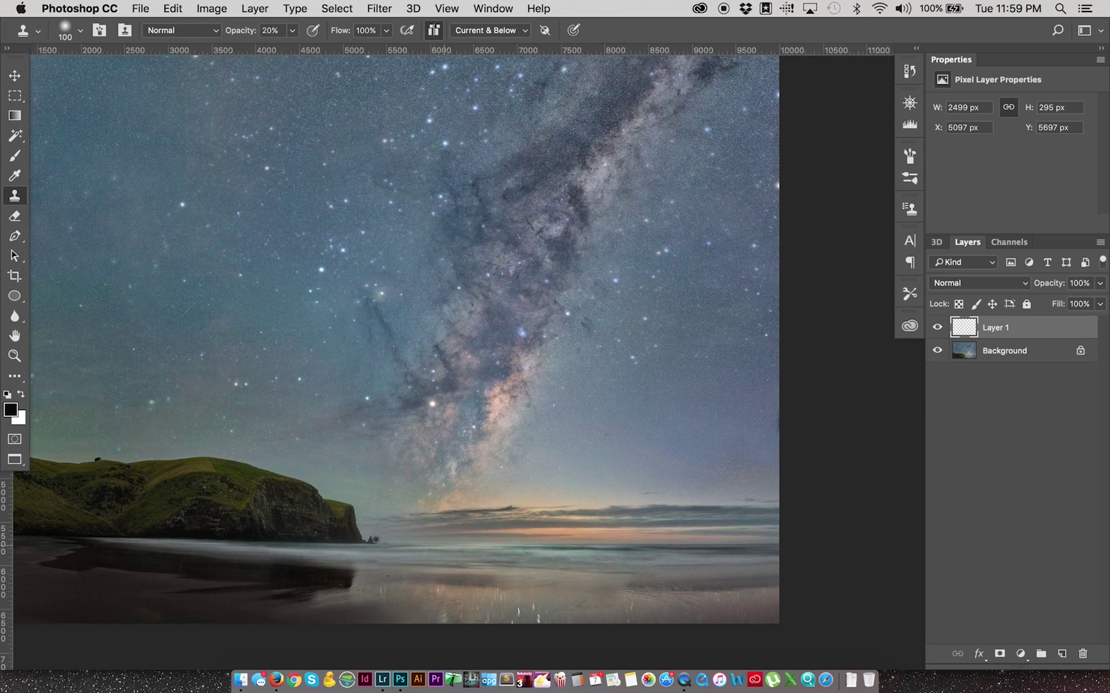
{"action": "left_click", "coordinate": [937, 328]}
Clone along the dark wave band beneath the sunset glow at 50% opacity using the size-100 brush
{"action": "key", "text": "z"}
{"action": "left_click_drag", "start_coordinate": [423, 518], "coordinate": [615, 582]}
{"action": "key", "text": "s"}
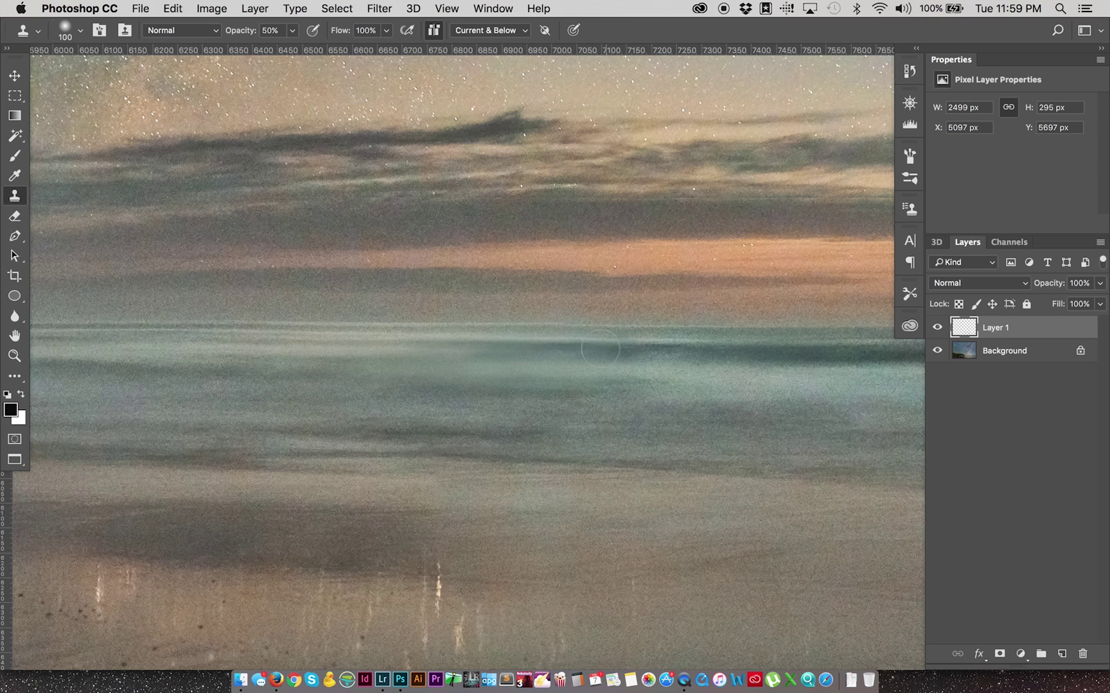
{"action": "key", "text": "5"}
{"action": "left_click_drag", "start_coordinate": [508, 351], "coordinate": [474, 351]}
{"action": "left_click_drag", "start_coordinate": [621, 350], "coordinate": [578, 351]}
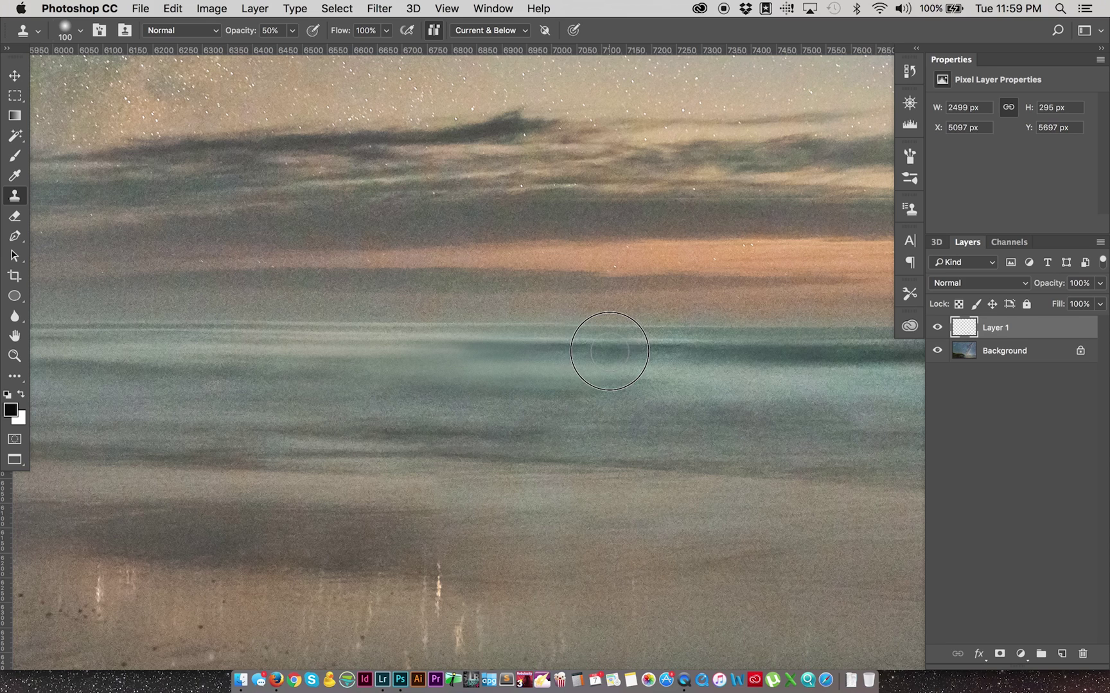
{"action": "left_click_drag", "start_coordinate": [703, 349], "coordinate": [682, 350]}
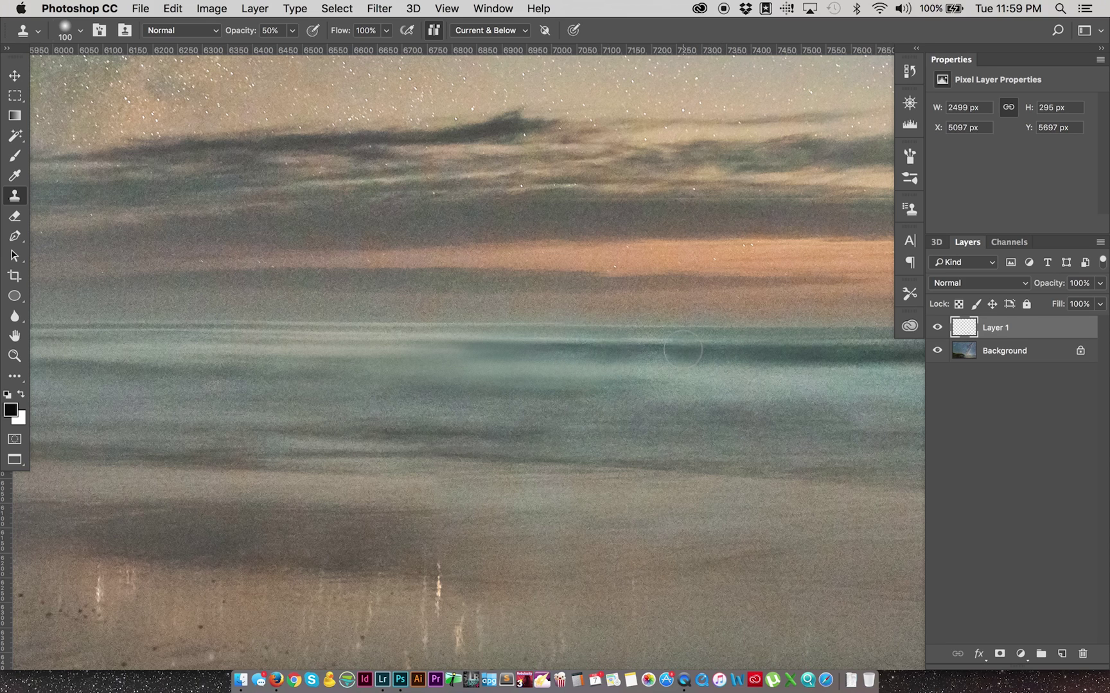
{"action": "left_click", "coordinate": [682, 352], "text": "alt"}
{"action": "left_click", "coordinate": [468, 349], "text": "alt"}
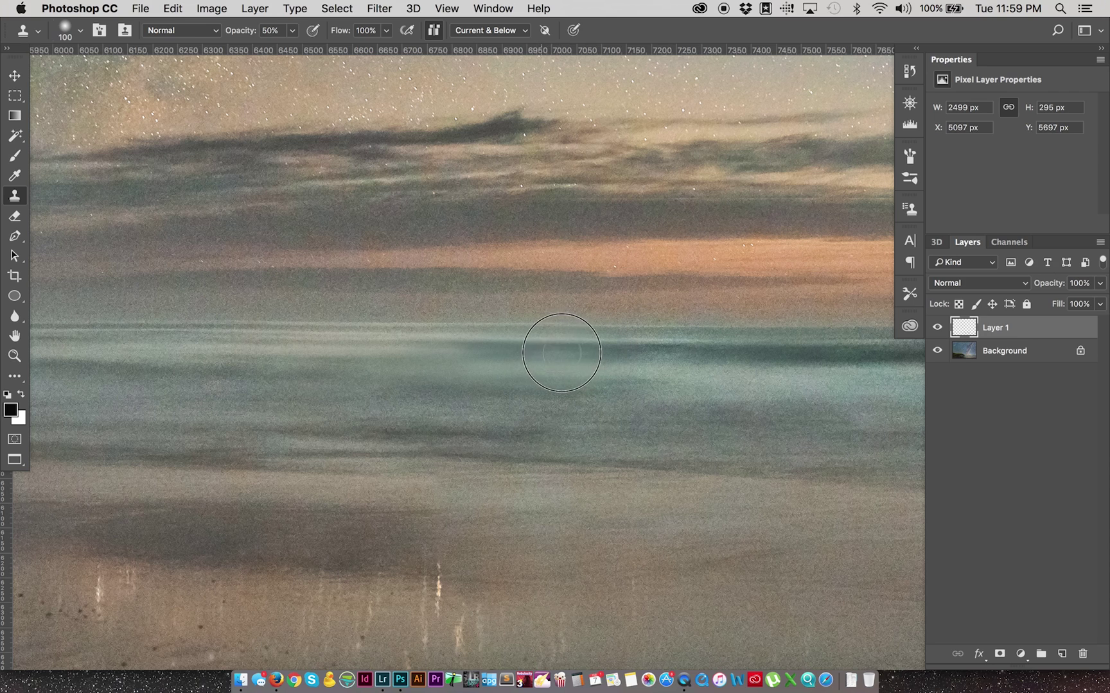
Touch up the fading end of the dark wave band at 50% opacity and check the blend along the horizon
{"action": "left_click_drag", "start_coordinate": [388, 403], "coordinate": [523, 401]}
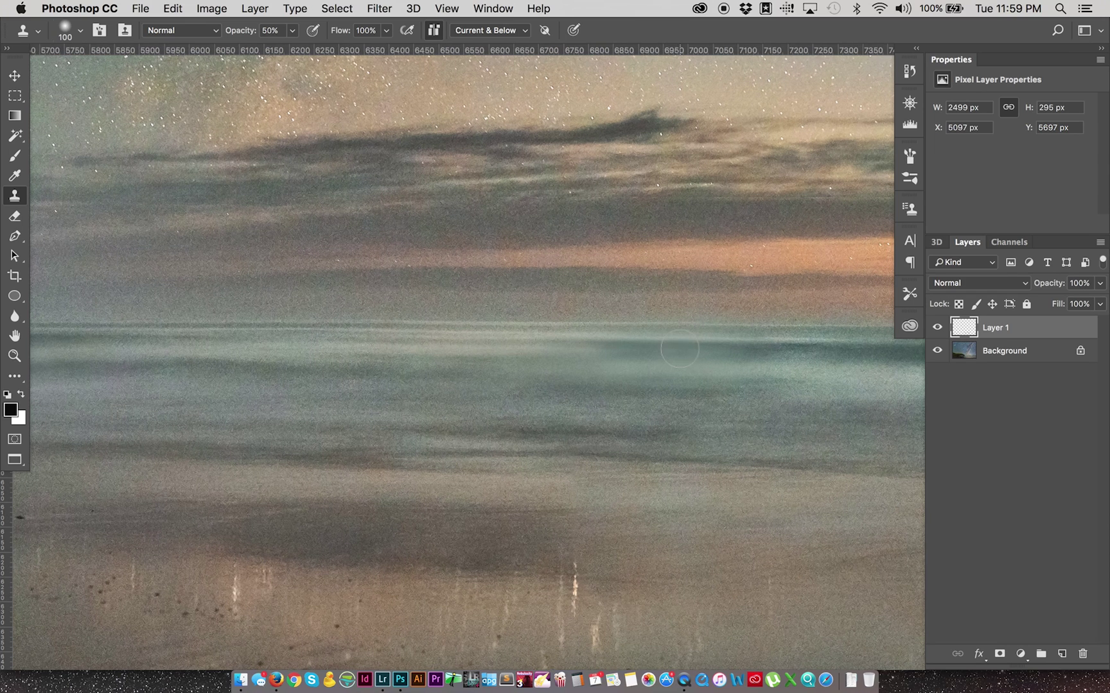
{"action": "left_click_drag", "start_coordinate": [680, 349], "coordinate": [656, 350]}
{"action": "left_click", "coordinate": [684, 349]}
{"action": "left_click_drag", "start_coordinate": [766, 389], "coordinate": [575, 398]}
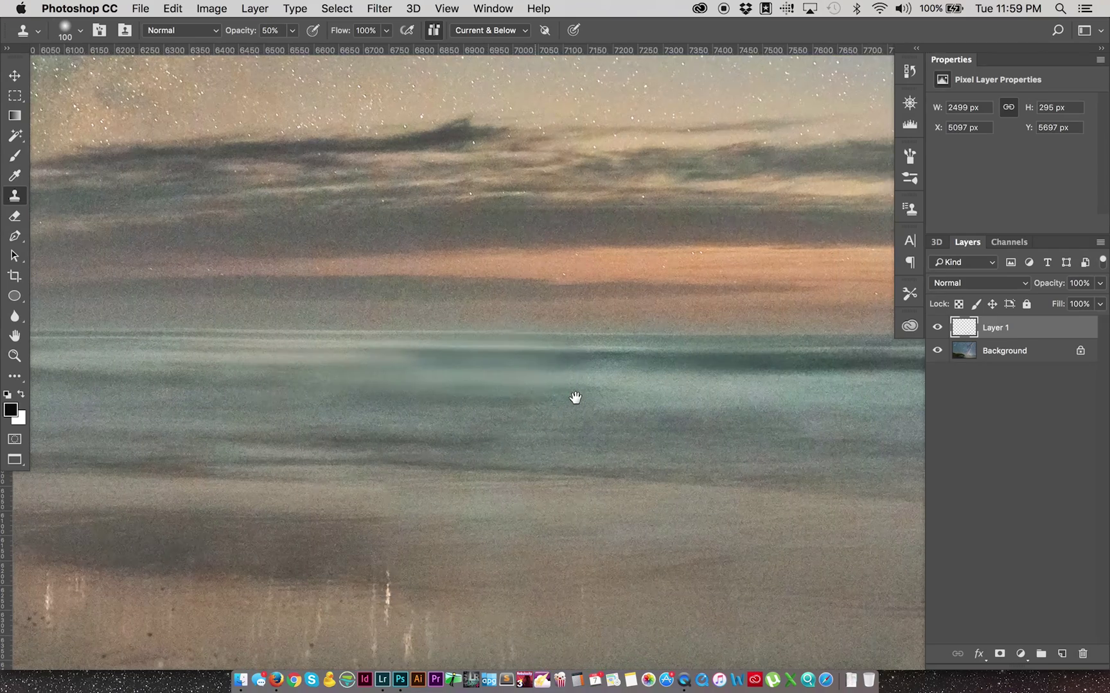
{"action": "key", "text": "super+minus"}
{"action": "key", "text": "super+minus"}
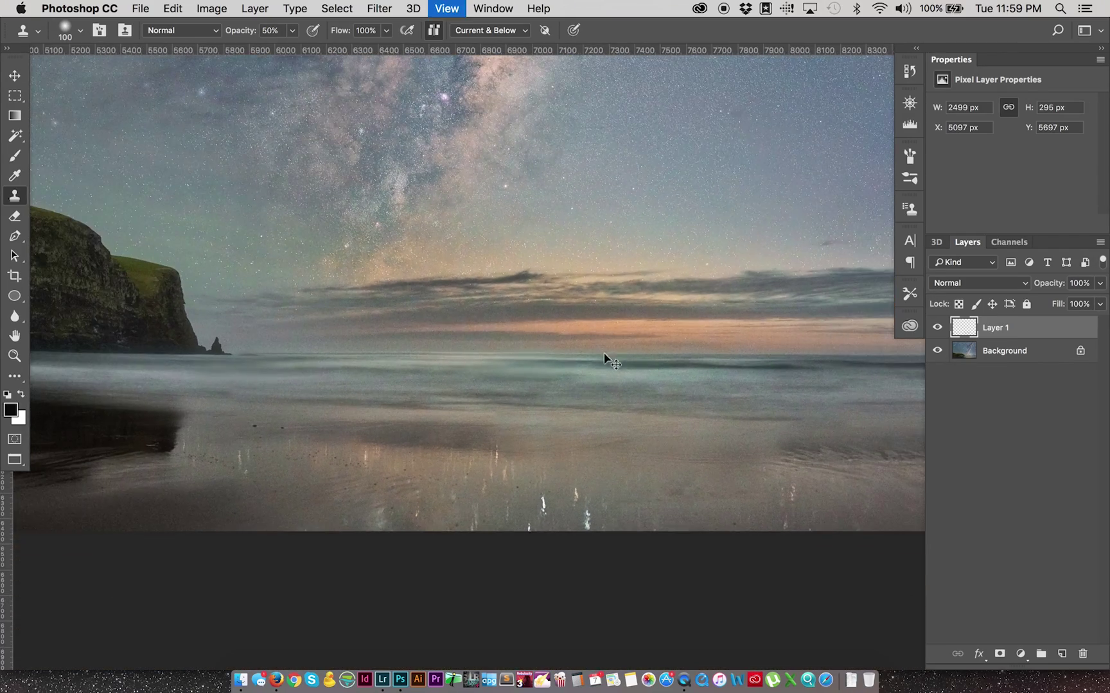
{"action": "key", "text": "super+minus"}
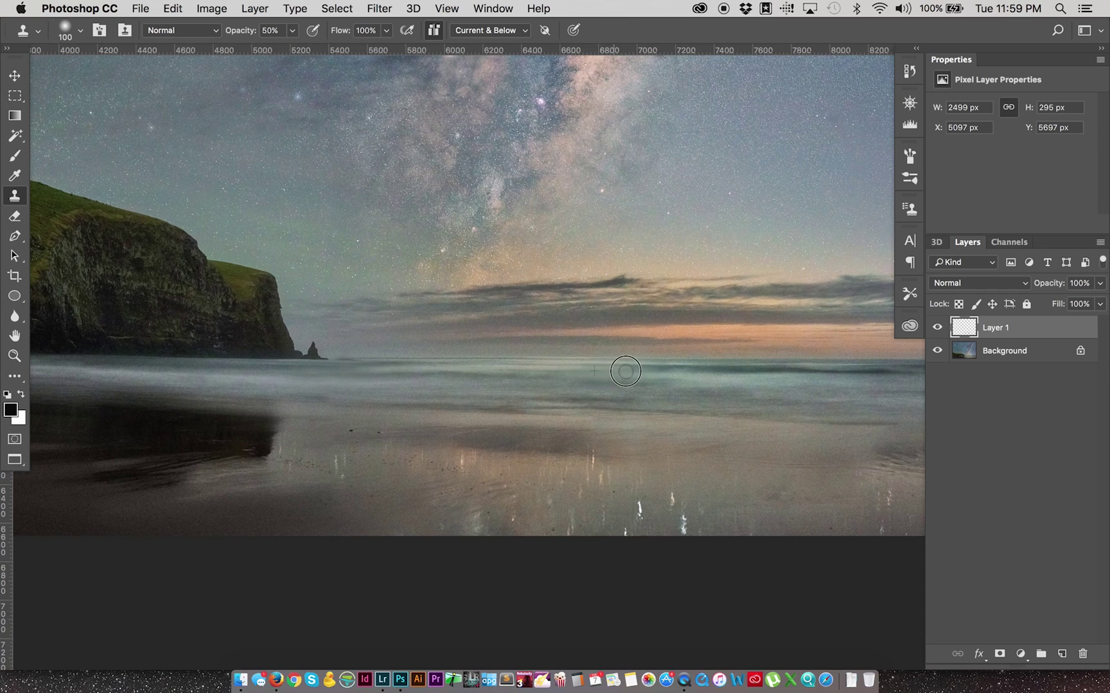
{"action": "left_click_drag", "start_coordinate": [361, 352], "coordinate": [419, 344]}
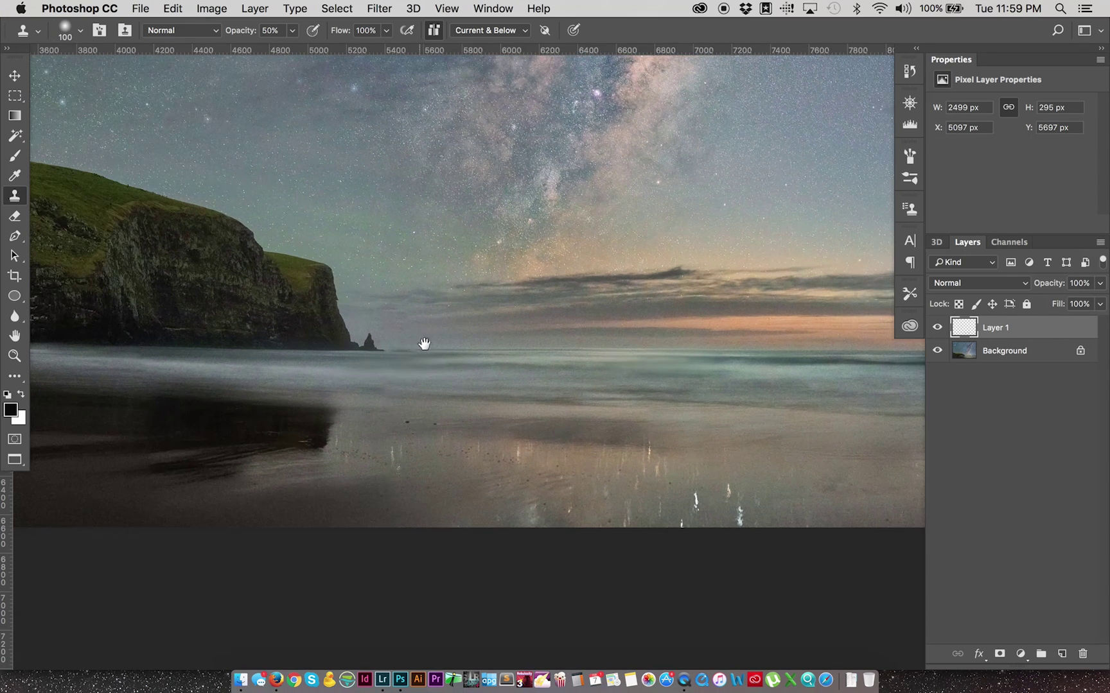
Place a horizontal guide just above the waterline beside the sea stack to check the horizon
{"action": "key", "text": "z"}
{"action": "left_click_drag", "start_coordinate": [292, 270], "coordinate": [610, 408]}
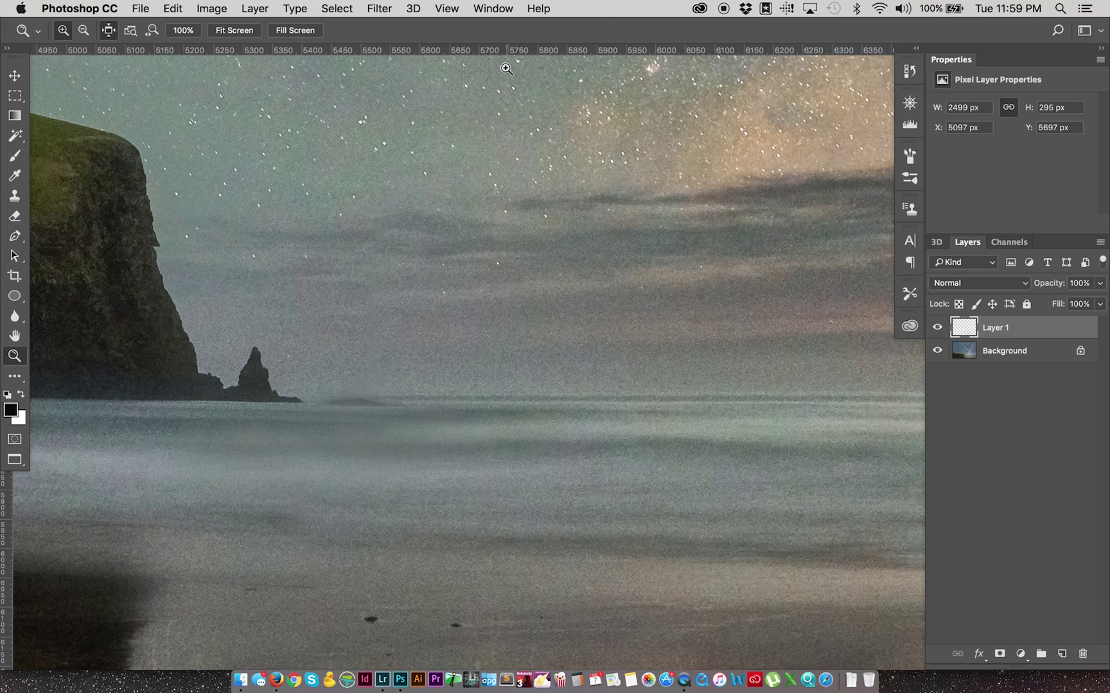
{"action": "left_click_drag", "start_coordinate": [497, 51], "coordinate": [519, 389]}
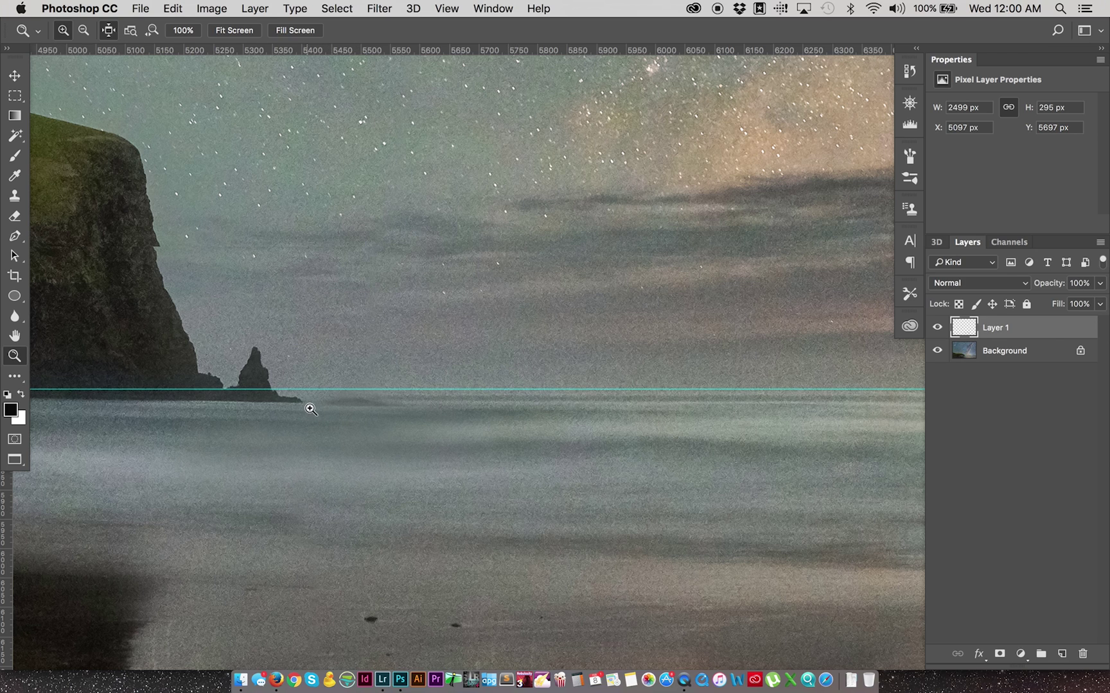
Examine how level the horizon is against the guide from the sea stack to the photo's right edge
{"action": "left_click_drag", "start_coordinate": [592, 381], "coordinate": [252, 337]}
{"action": "left_click_drag", "start_coordinate": [649, 354], "coordinate": [266, 346]}
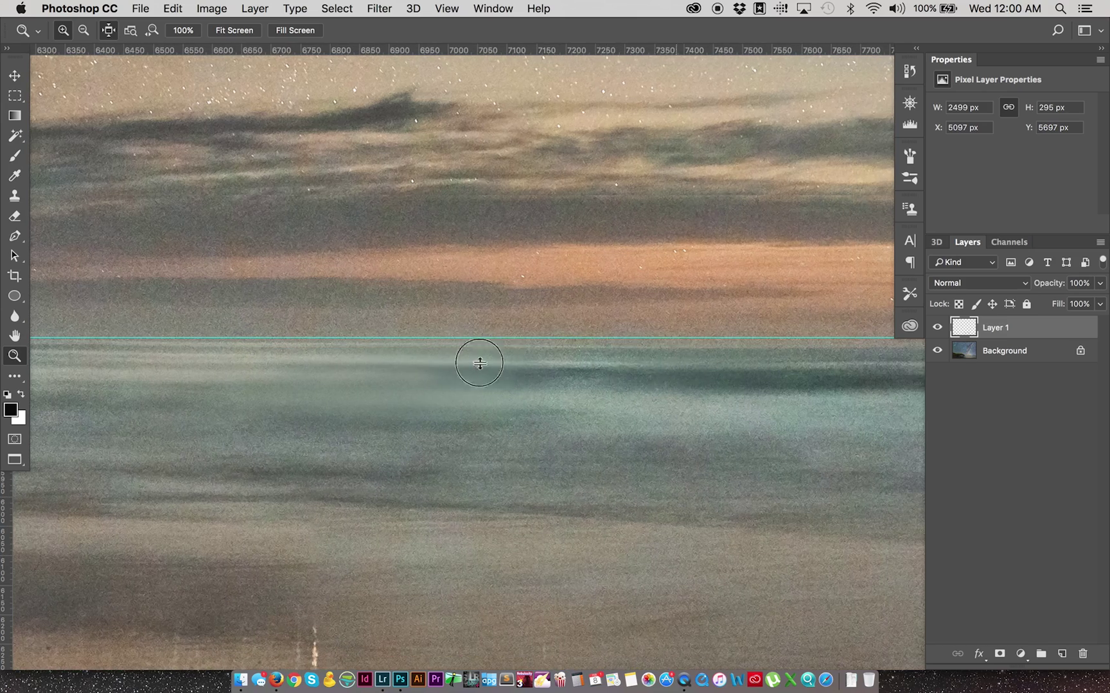
{"action": "left_click_drag", "start_coordinate": [471, 359], "coordinate": [370, 362]}
{"action": "left_click_drag", "start_coordinate": [648, 349], "coordinate": [356, 354]}
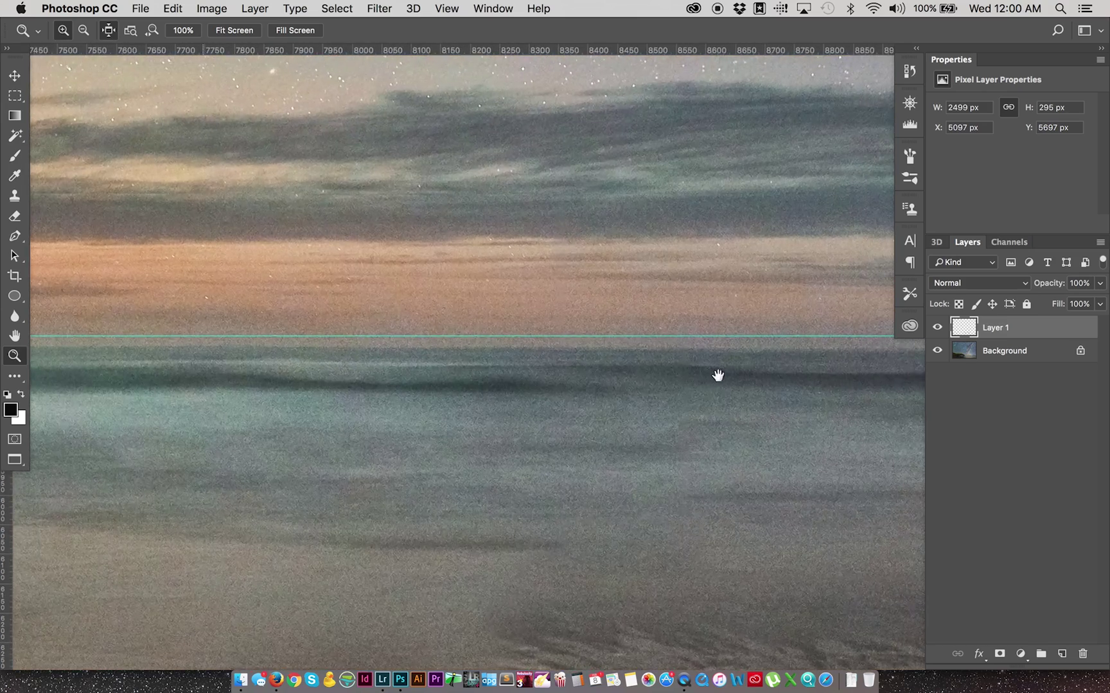
{"action": "left_click_drag", "start_coordinate": [718, 374], "coordinate": [396, 372]}
{"action": "left_click_drag", "start_coordinate": [714, 375], "coordinate": [426, 379]}
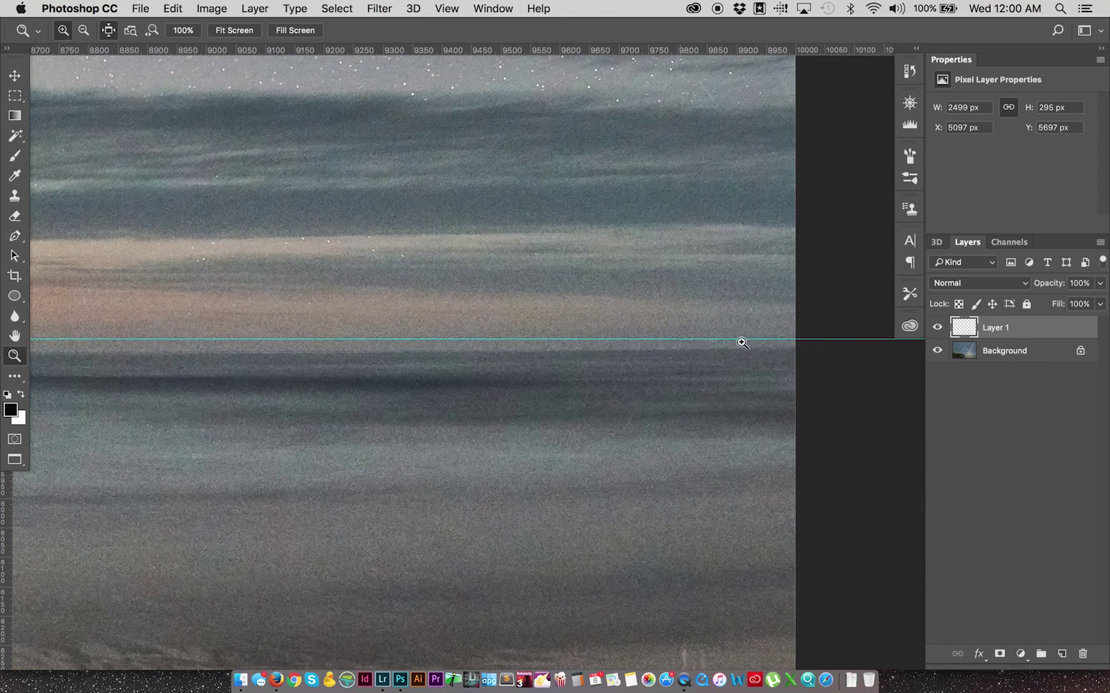
{"action": "key", "text": "super+minus"}
{"action": "key", "text": "super+minus"}
{"action": "key", "text": "super+minus"}
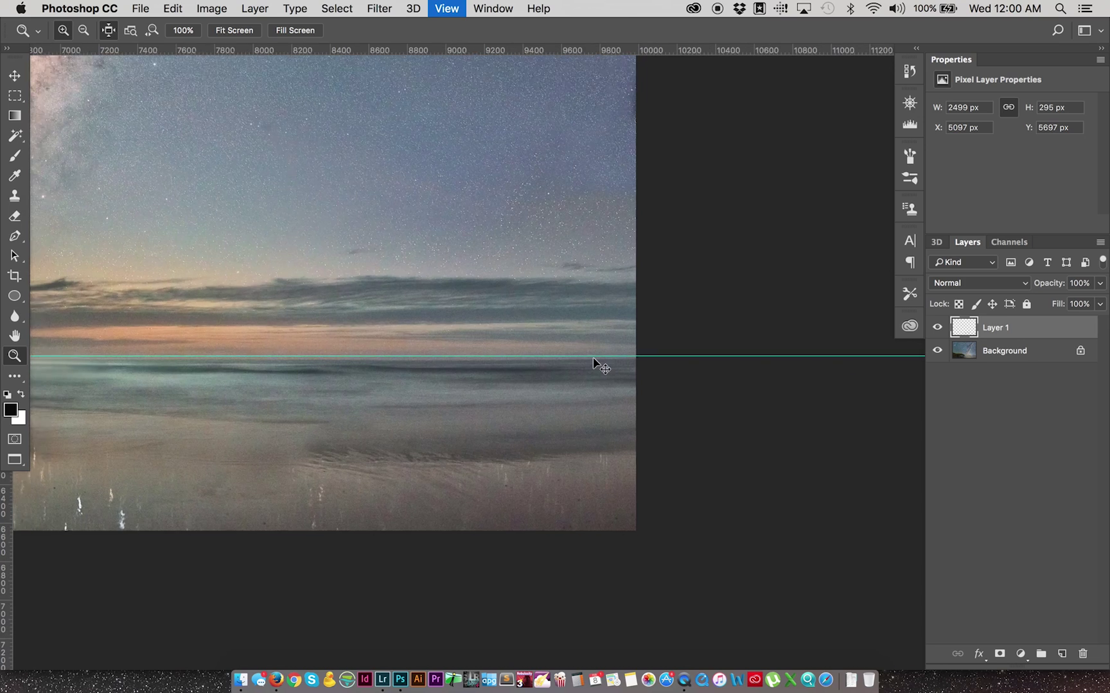
{"action": "left_click_drag", "start_coordinate": [425, 280], "coordinate": [541, 298]}
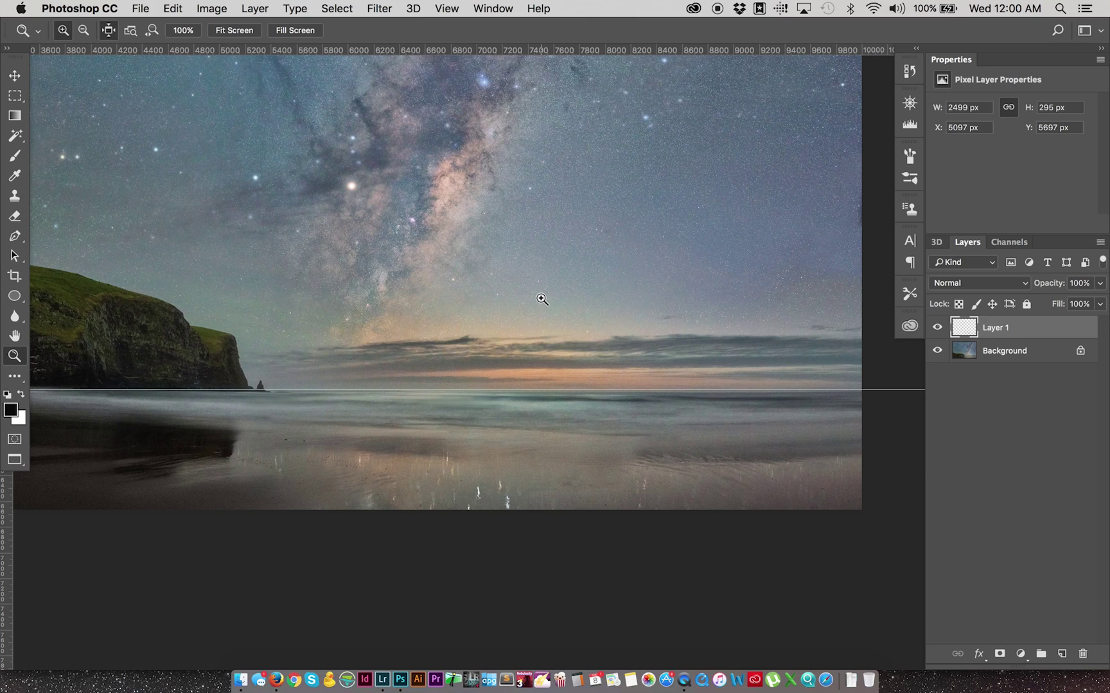
Hide Layer 1 and the guide, and make the Background layer active
{"action": "left_click", "coordinate": [937, 328]}
{"action": "left_click", "coordinate": [961, 355]}
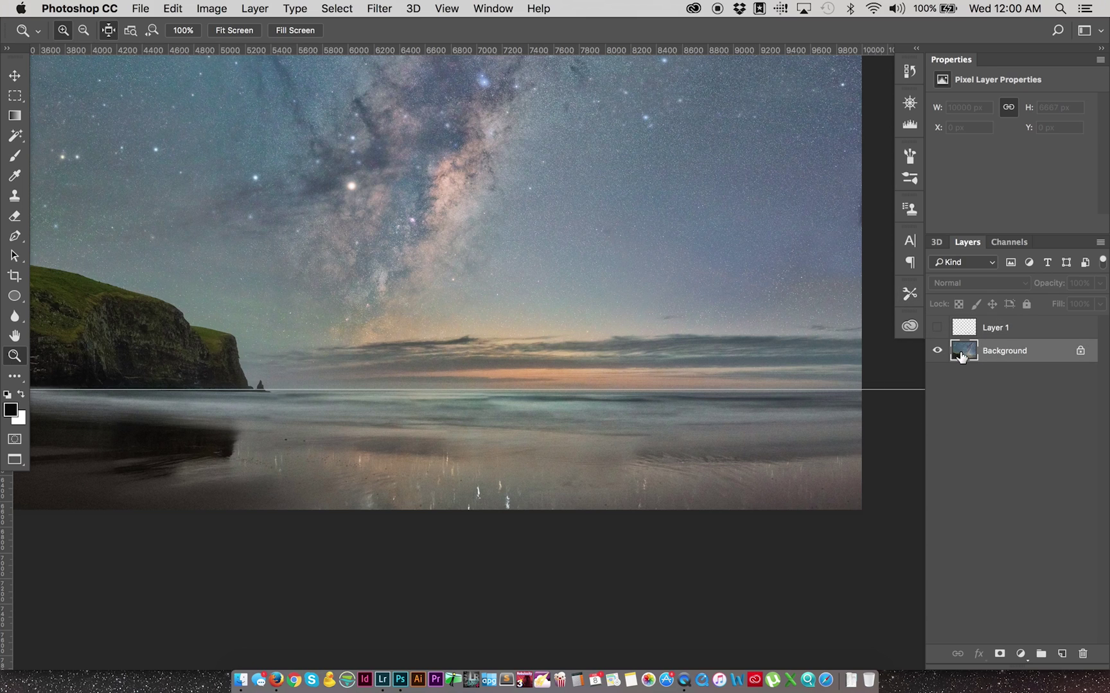
{"action": "key", "text": "super+semicolon"}
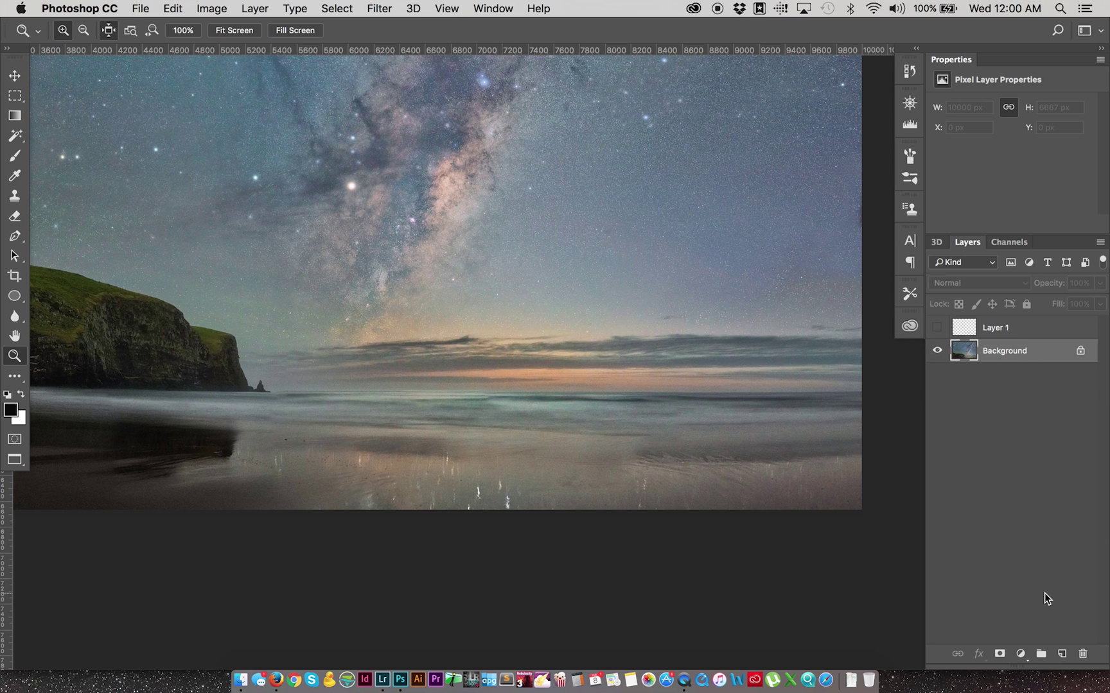
Select a rectangular strip of straight horizon about 1000 px wide below the sunset glow with a 10 px feather
{"action": "left_click_drag", "start_coordinate": [248, 300], "coordinate": [782, 463]}
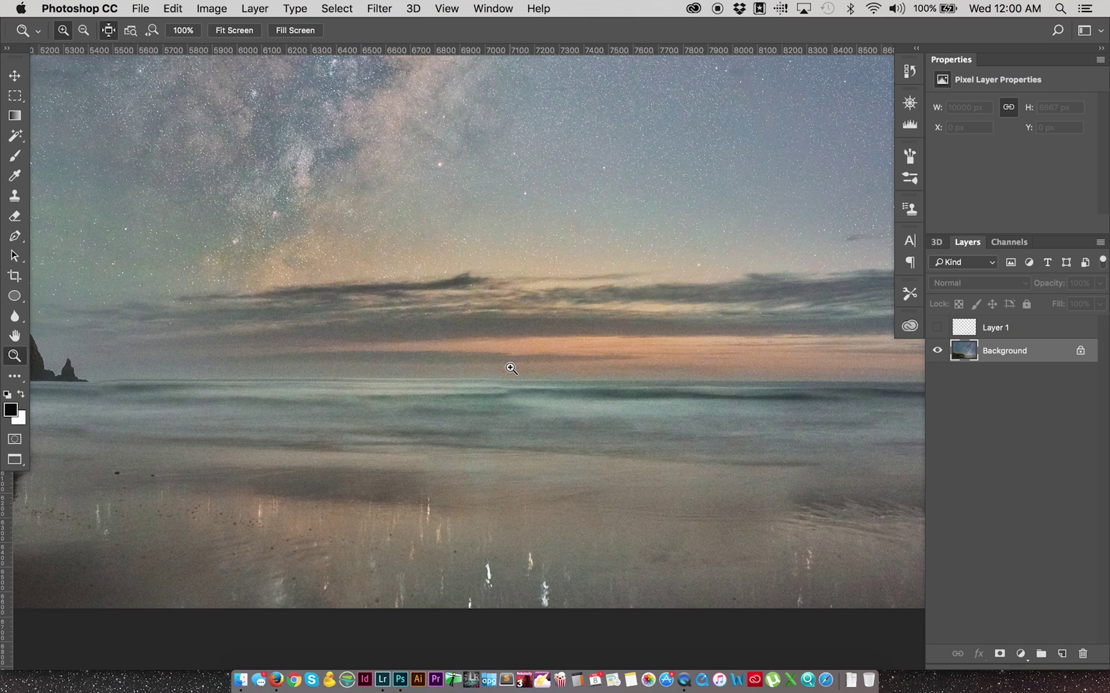
{"action": "key", "text": "m"}
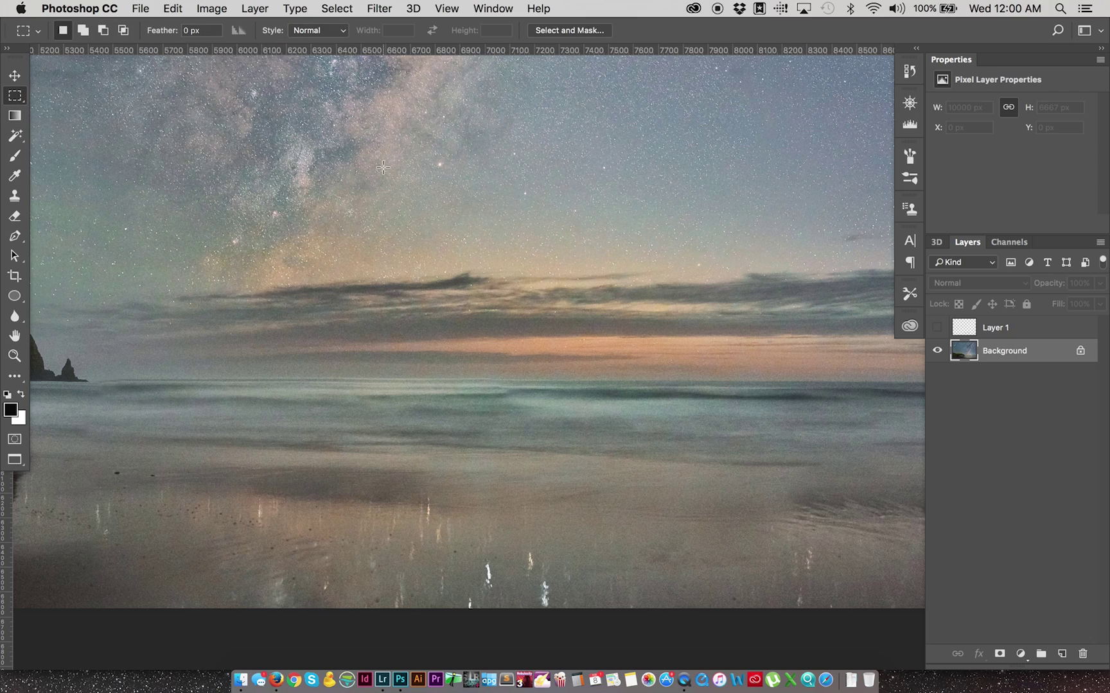
{"action": "left_click", "coordinate": [190, 30]}
{"action": "type", "text": "10"}
{"action": "key", "text": "space"}
{"action": "mouse_move", "coordinate": [725, 368]}
{"action": "left_mouse_down"}
{"action": "mouse_move", "coordinate": [404, 354]}
{"action": "mouse_move", "coordinate": [726, 362]}
{"action": "left_mouse_up"}
{"action": "left_click", "coordinate": [698, 245]}
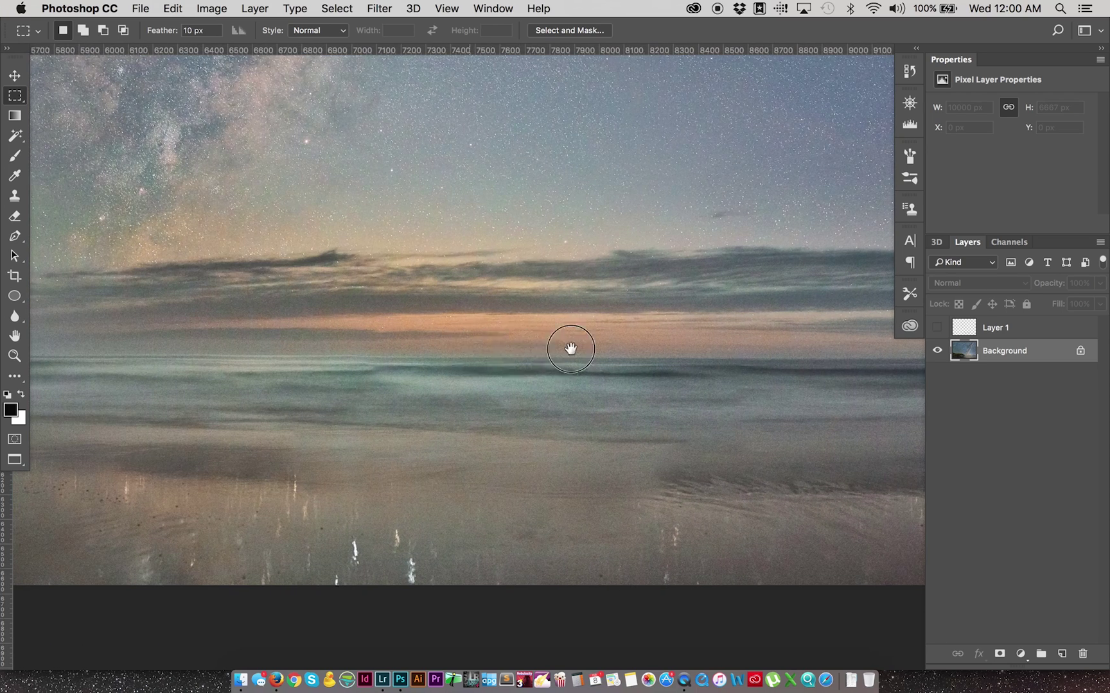
{"action": "mouse_move", "coordinate": [571, 348]}
{"action": "left_mouse_down"}
{"action": "mouse_move", "coordinate": [581, 348]}
{"action": "mouse_move", "coordinate": [569, 348]}
{"action": "left_mouse_up"}
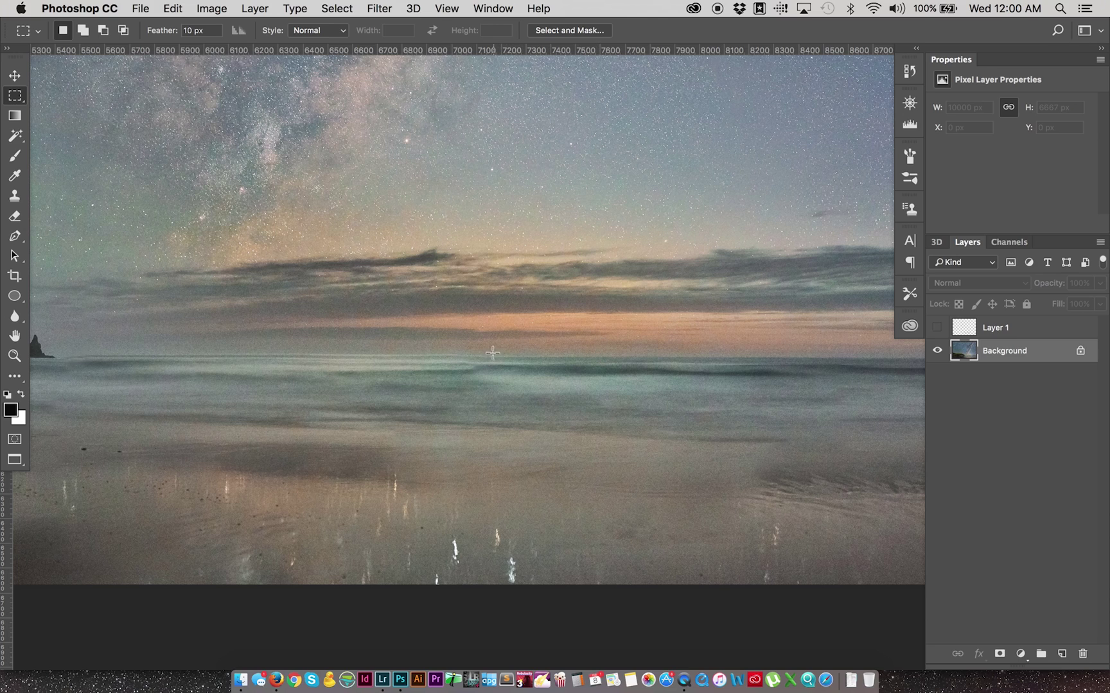
{"action": "left_click_drag", "start_coordinate": [486, 345], "coordinate": [735, 368]}
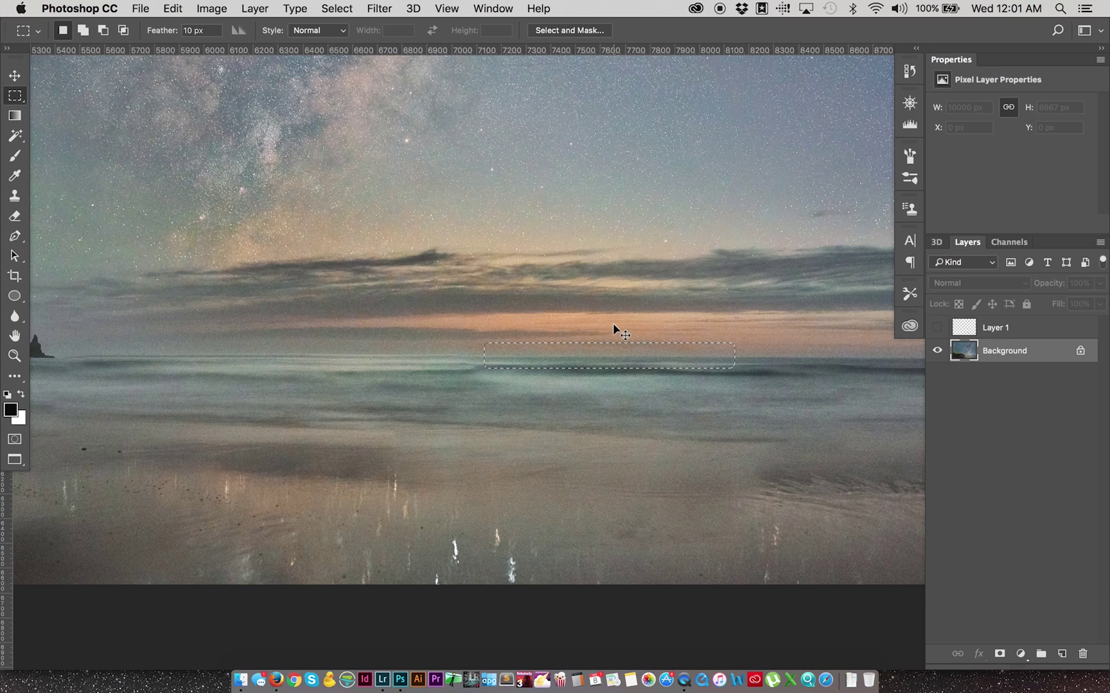
Copy the selected horizon strip to a new layer and inspect it with the Background temporarily hidden
{"action": "key", "text": "super+c"}
{"action": "key", "text": "super+v"}
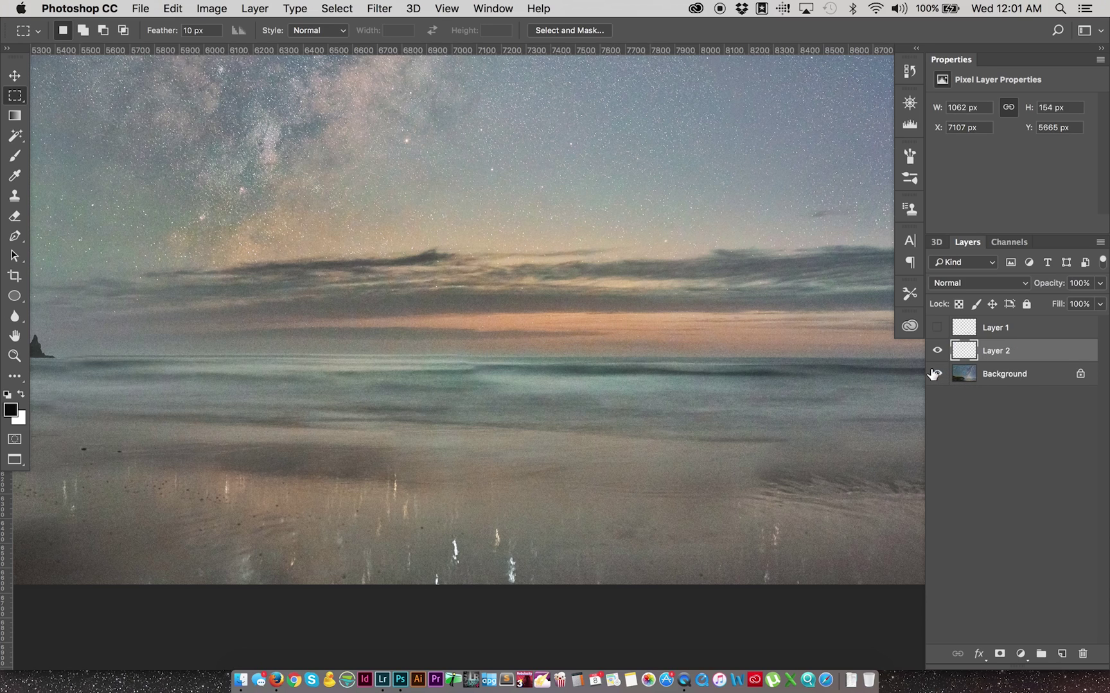
{"action": "left_click", "coordinate": [936, 374]}
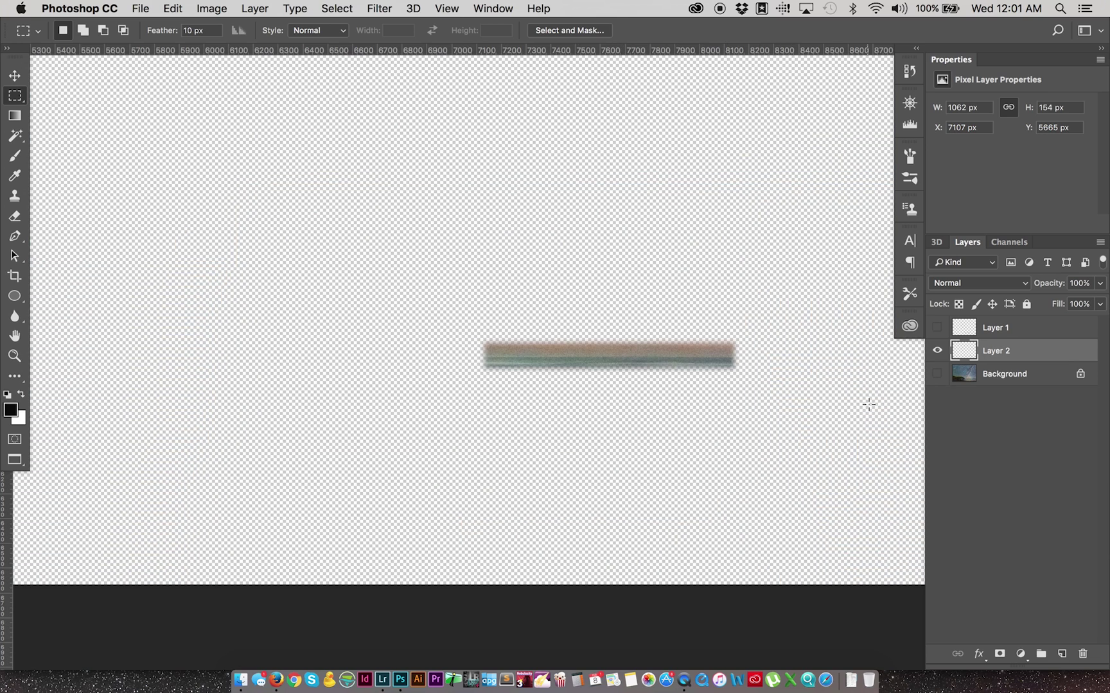
{"action": "left_click", "coordinate": [937, 374]}
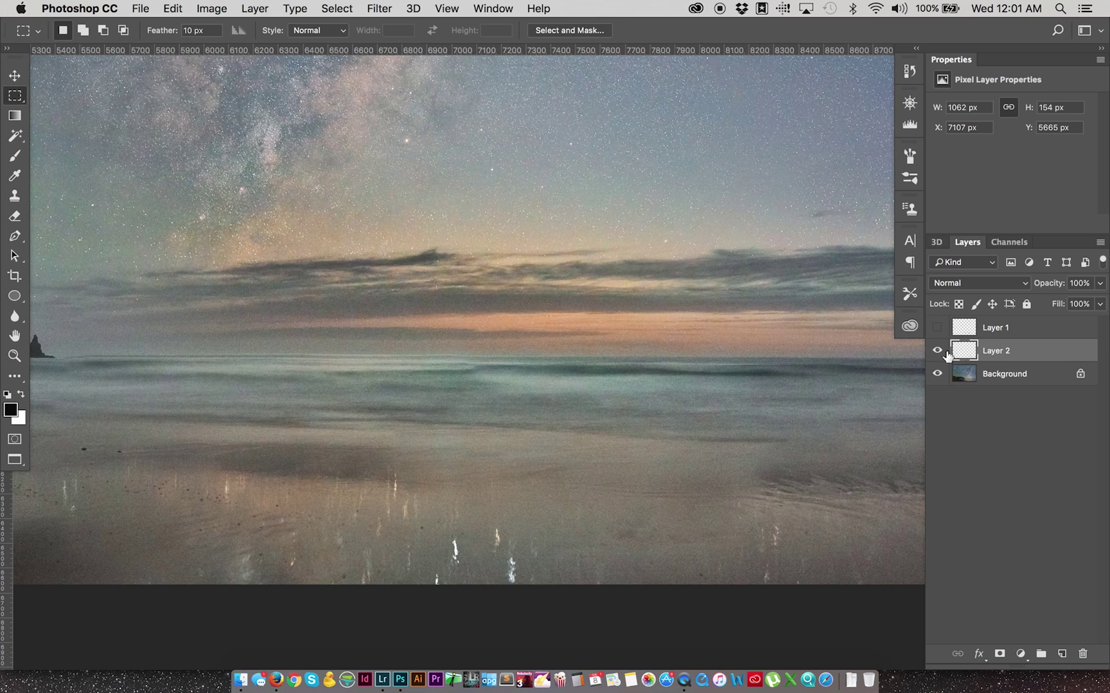
Stretch the pasted horizon strip to 459.04% width, from the photo's right edge to just past the sea stack
{"action": "key", "text": "super+t"}
{"action": "scroll", "coordinate": [549, 317], "scroll_direction": "right", "scroll_amount": 5}
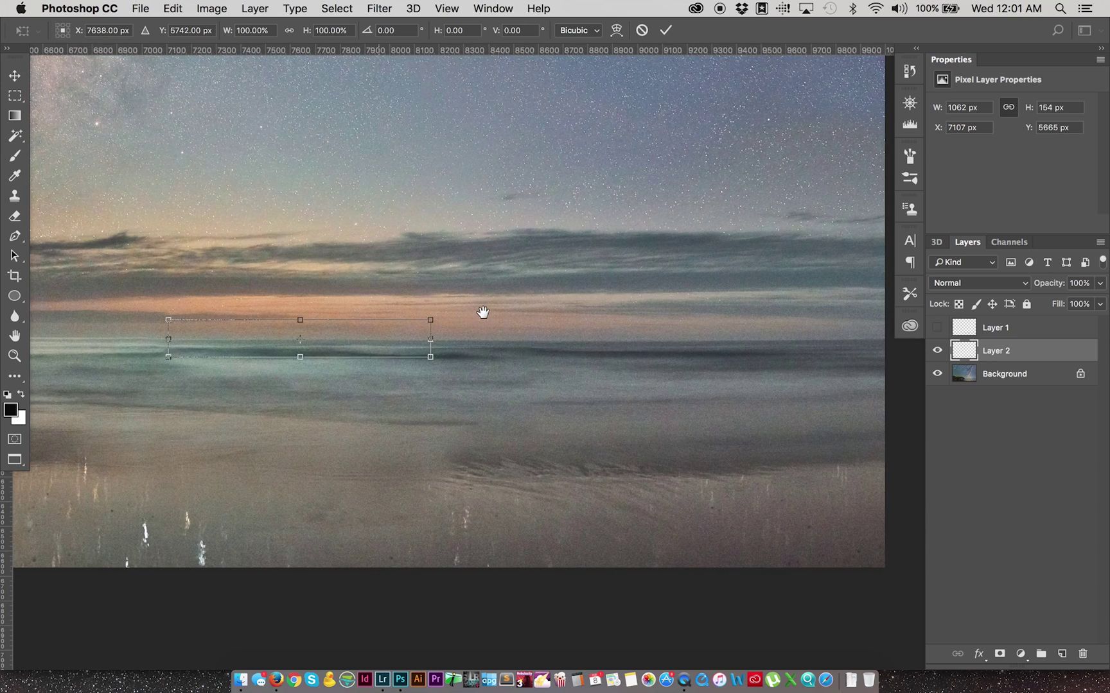
{"action": "left_click_drag", "start_coordinate": [434, 341], "coordinate": [885, 339]}
{"action": "scroll", "coordinate": [590, 278], "scroll_direction": "left", "scroll_amount": 10}
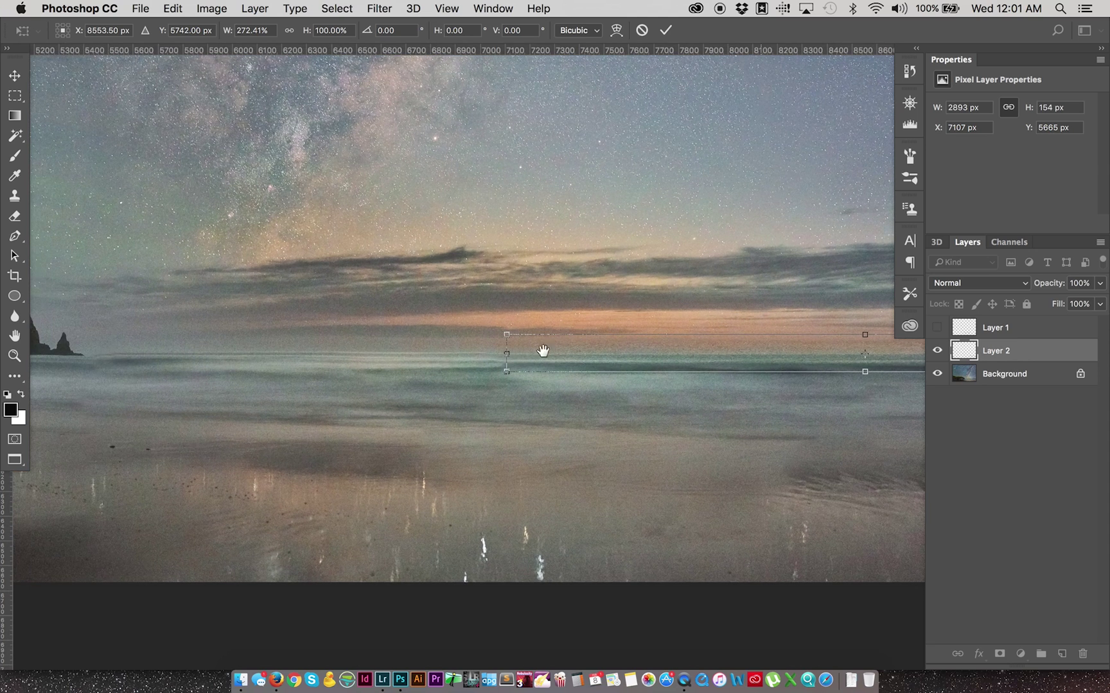
{"action": "left_click_drag", "start_coordinate": [368, 351], "coordinate": [58, 353]}
{"action": "left_click_drag", "start_coordinate": [193, 270], "coordinate": [458, 258]}
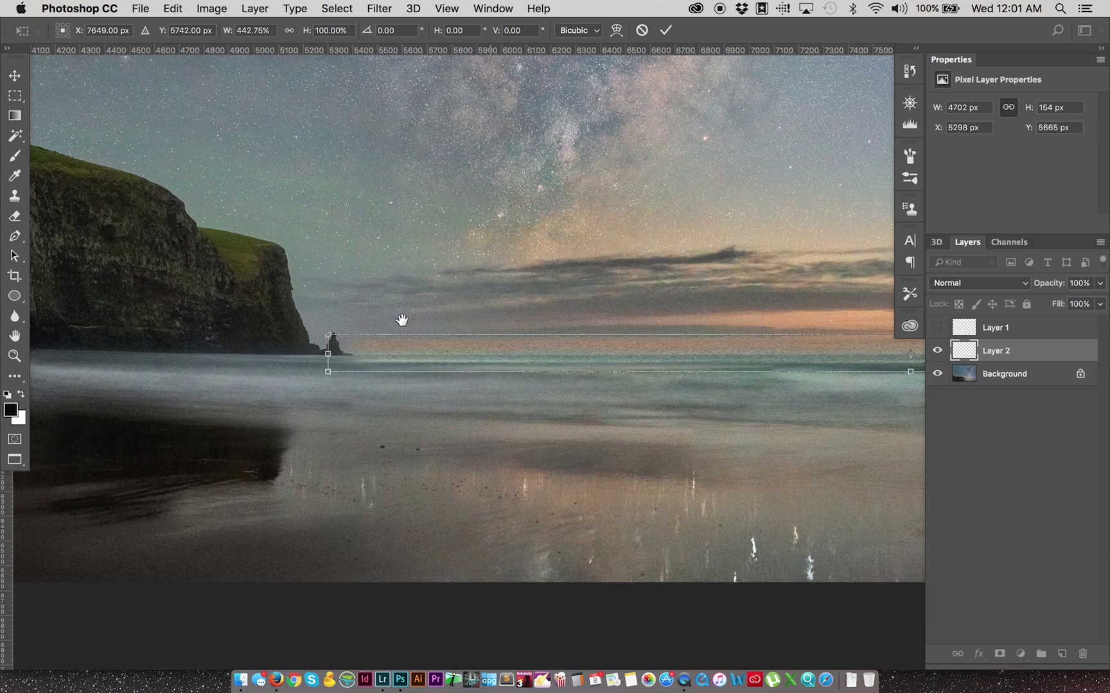
{"action": "left_click_drag", "start_coordinate": [324, 355], "coordinate": [283, 353]}
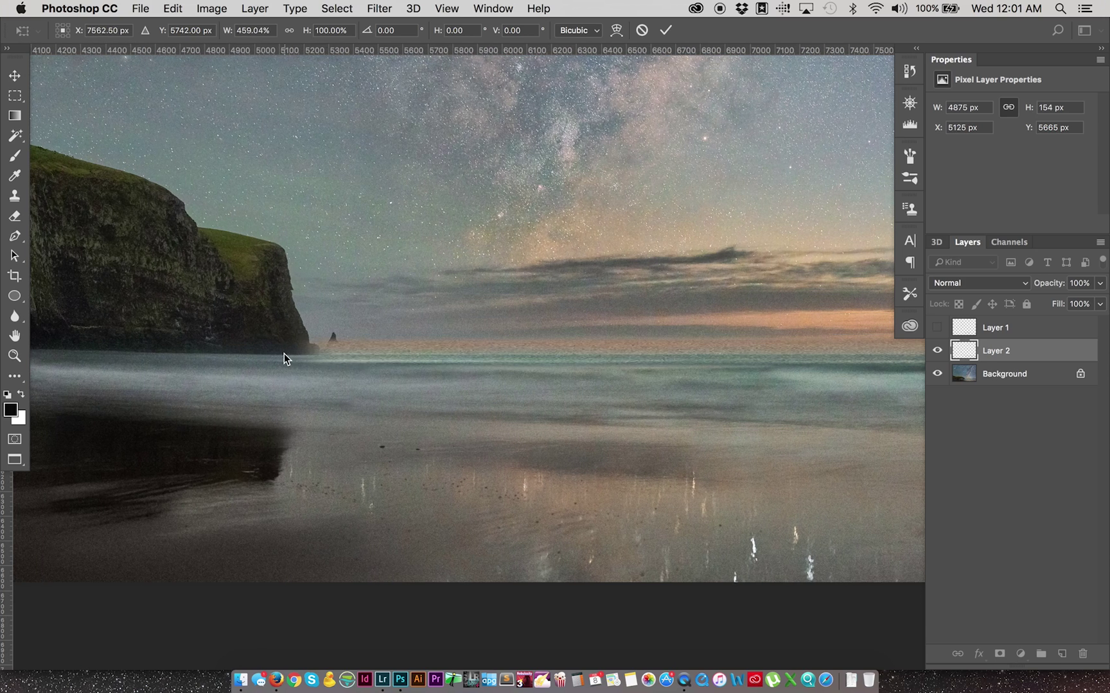
{"action": "key", "text": "Return"}
Commit the stretched horizon strip and apply a horizontal Motion Blur at a 0° angle to Layer 2
{"action": "key", "text": "v"}
{"action": "left_click_drag", "start_coordinate": [651, 334], "coordinate": [427, 331]}
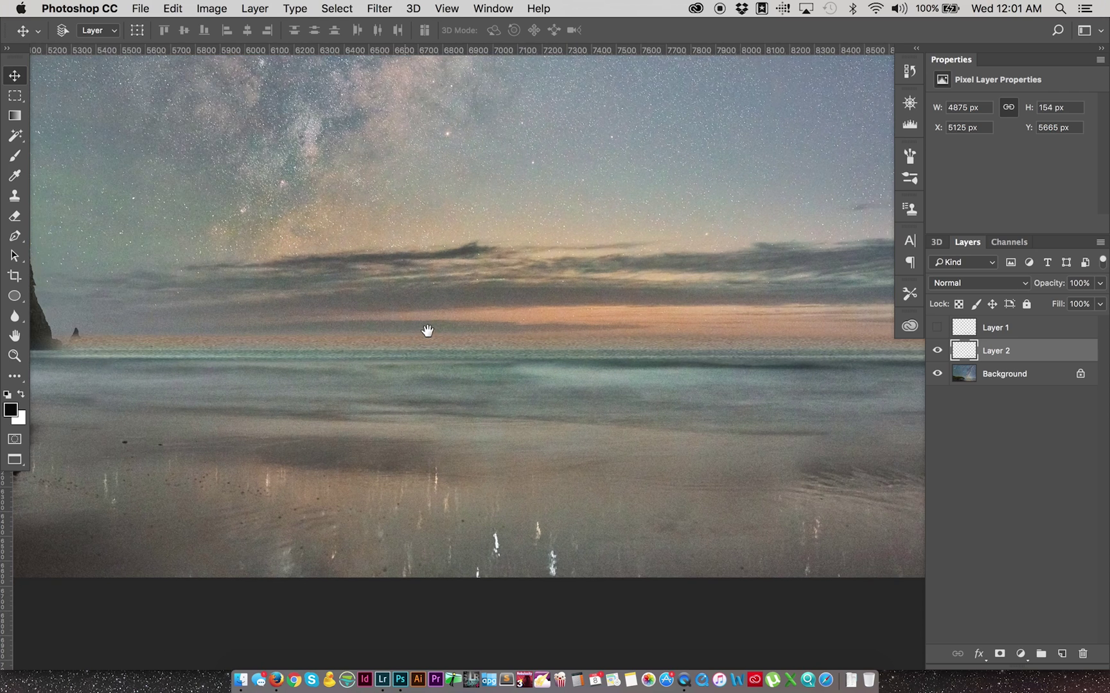
{"action": "left_click", "coordinate": [380, 8]}
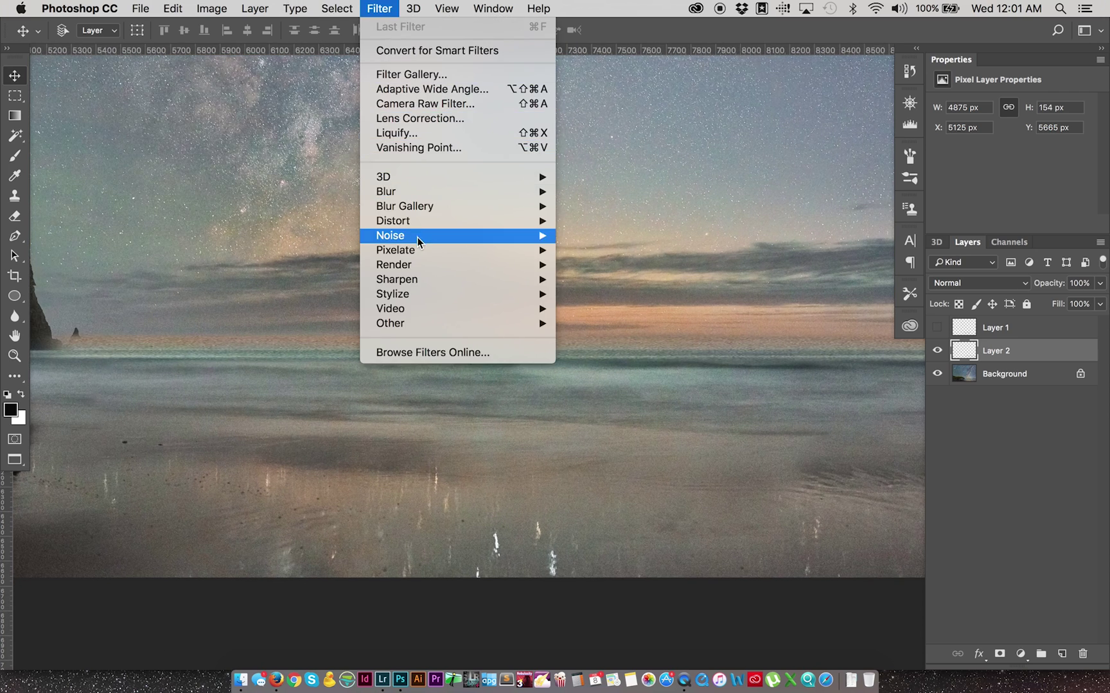
{"action": "mouse_move", "coordinate": [449, 192]}
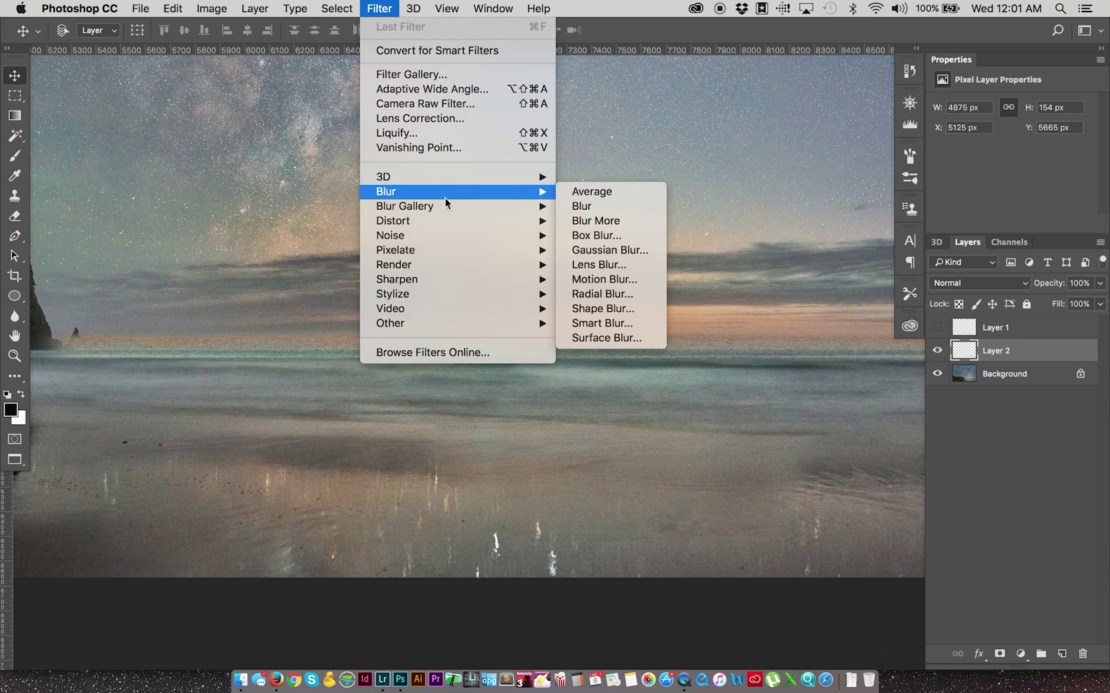
{"action": "left_click", "coordinate": [624, 280]}
{"action": "left_click_drag", "start_coordinate": [880, 408], "coordinate": [895, 402]}
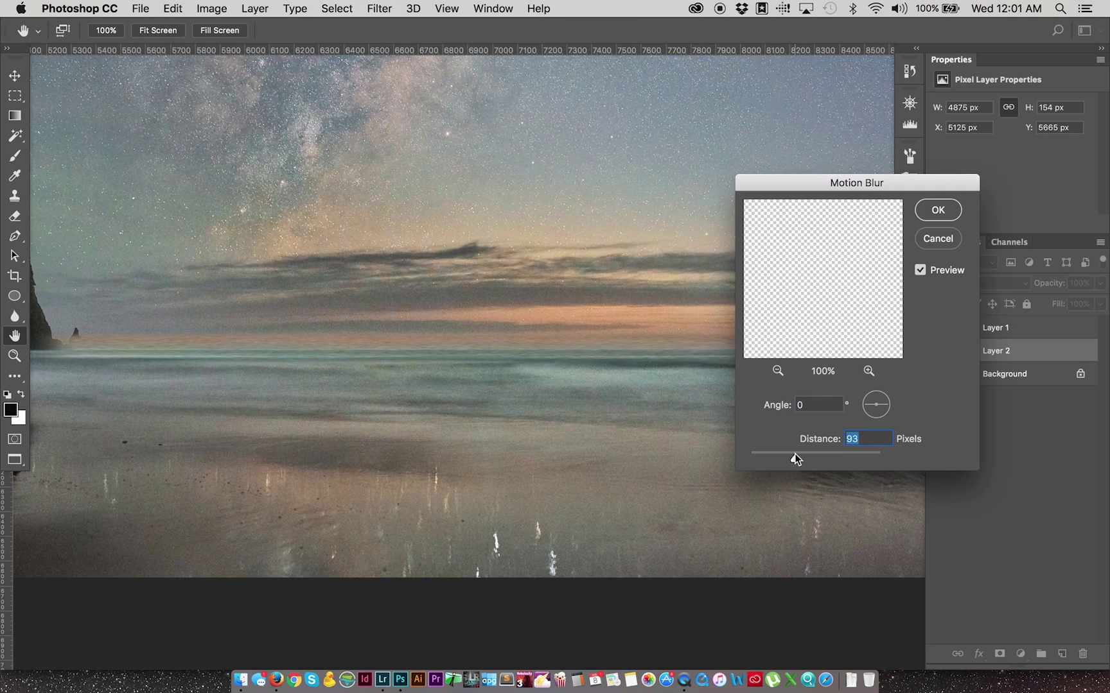
{"action": "left_click_drag", "start_coordinate": [795, 456], "coordinate": [807, 459]}
{"action": "left_click", "coordinate": [949, 214]}
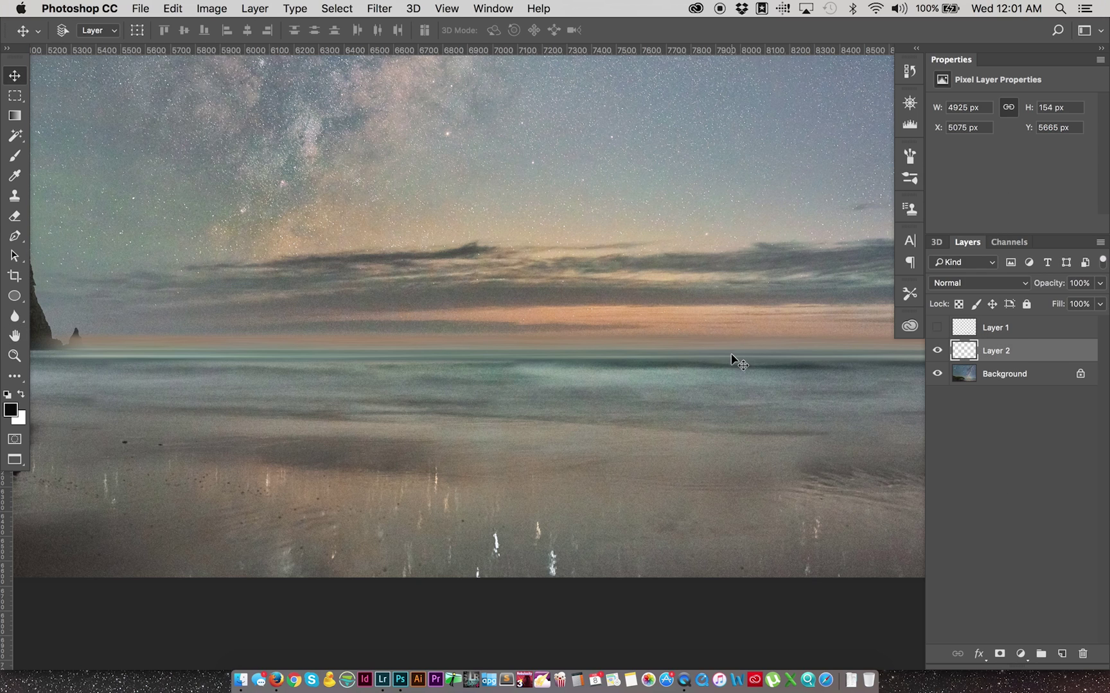
Hide Layer 2 and copy a horizon strip about 943 × 170 px, just past the sea stack, from the Background to a new layer
{"action": "mouse_move", "coordinate": [855, 349]}
{"action": "left_mouse_down"}
{"action": "mouse_move", "coordinate": [456, 354]}
{"action": "mouse_move", "coordinate": [854, 362]}
{"action": "left_mouse_up"}
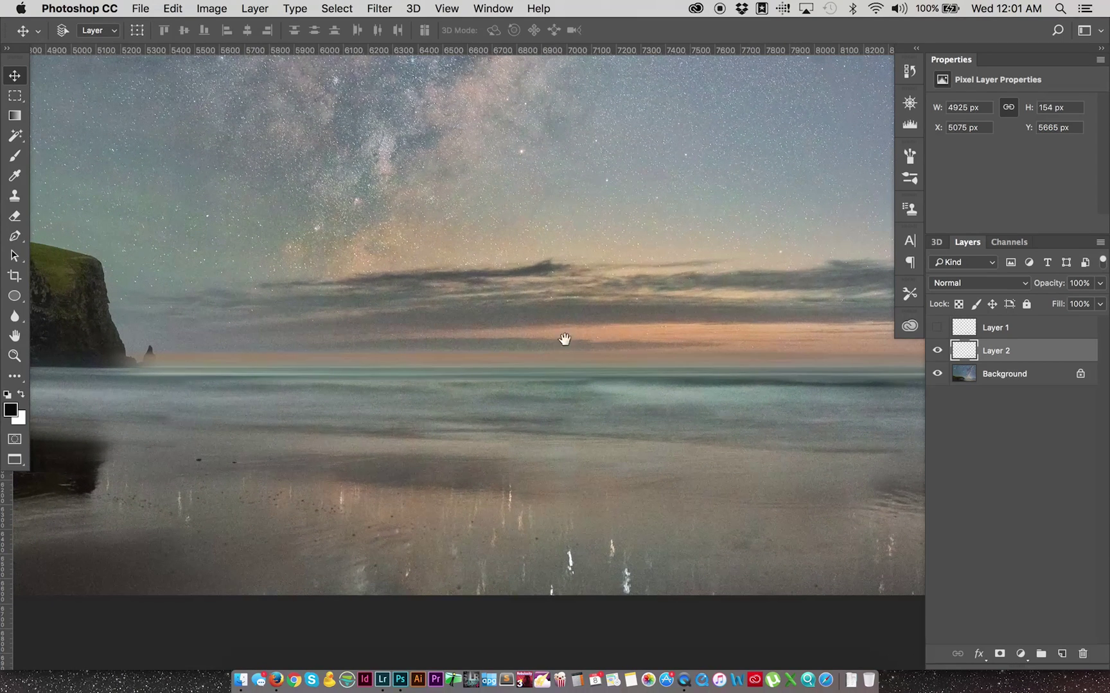
{"action": "left_click_drag", "start_coordinate": [548, 327], "coordinate": [623, 323]}
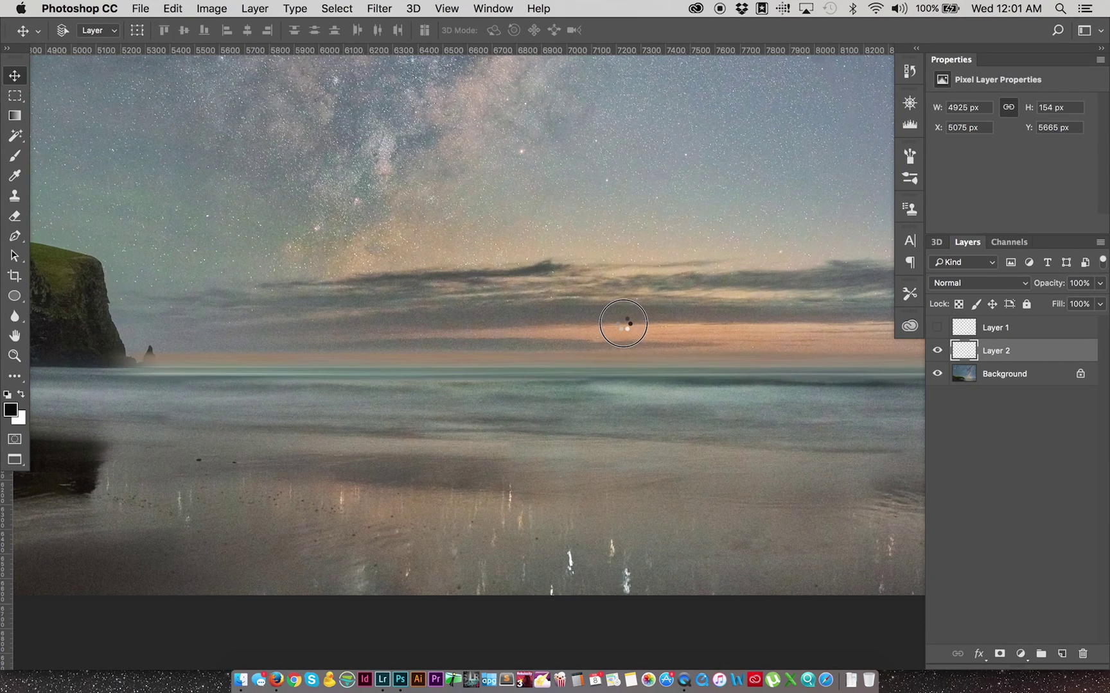
{"action": "left_click", "coordinate": [937, 351]}
{"action": "left_click", "coordinate": [966, 376]}
{"action": "key", "text": "m"}
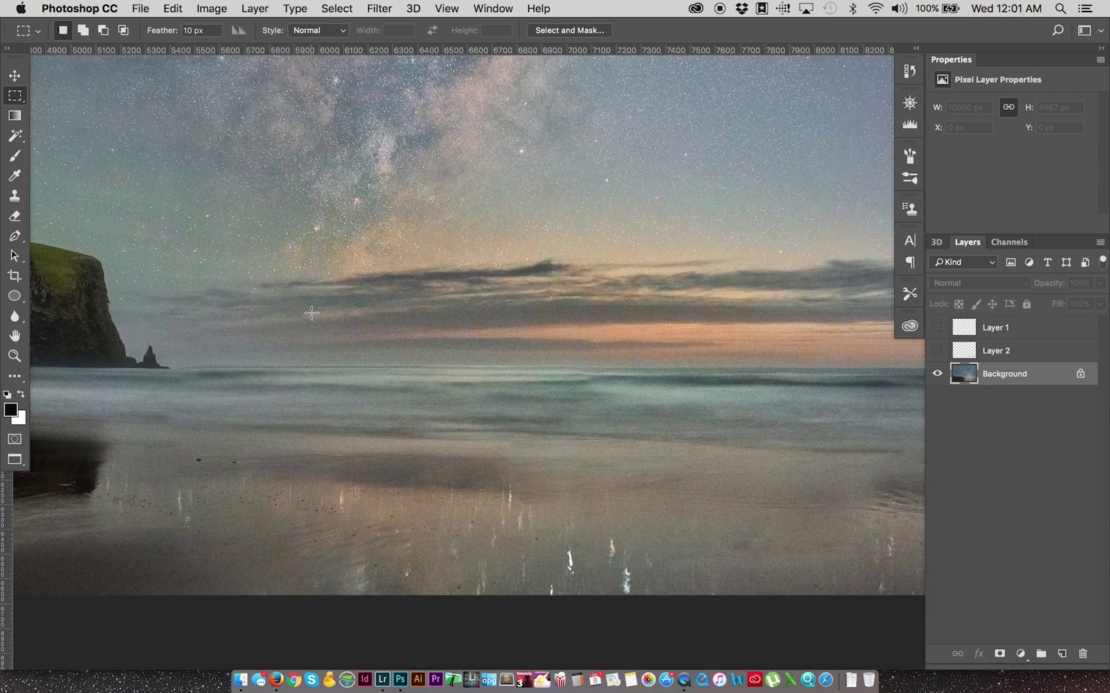
{"action": "left_click_drag", "start_coordinate": [236, 350], "coordinate": [455, 378]}
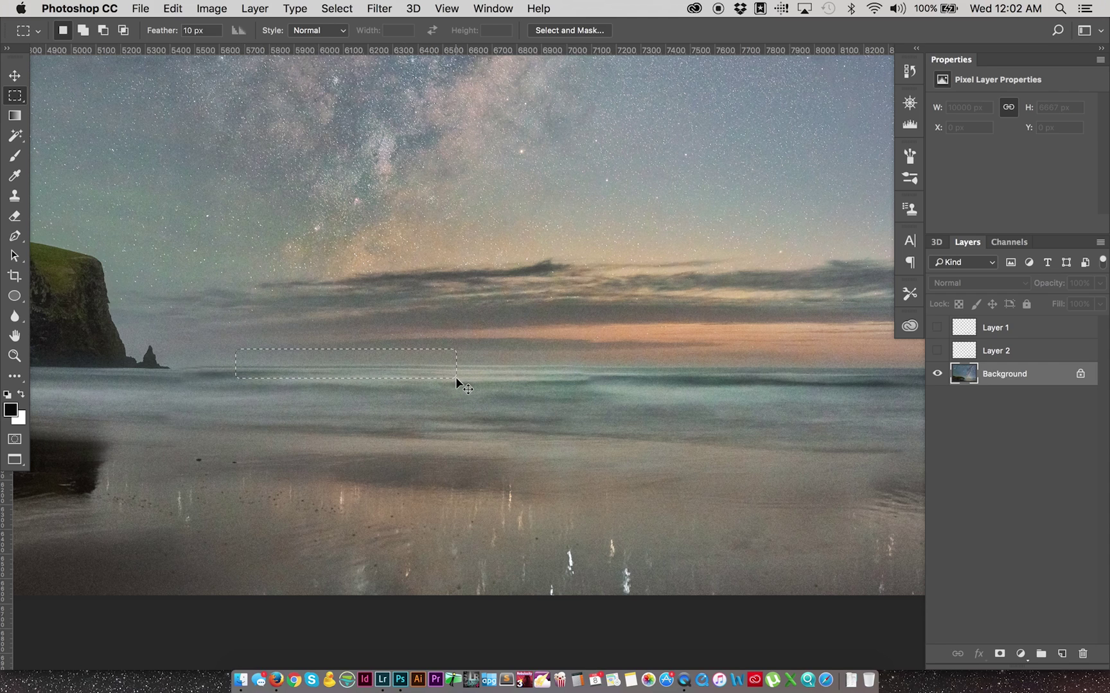
{"action": "key", "text": "super+c"}
{"action": "key", "text": "super+v"}
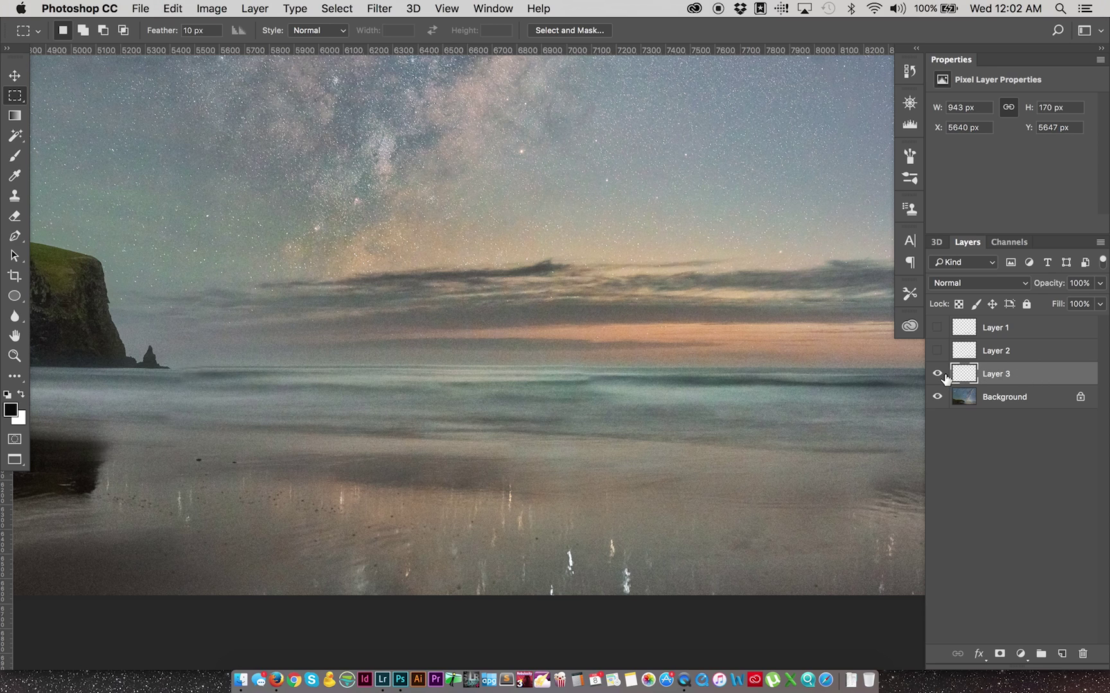
Stretch the second horizon strip symmetrically to about 2844 px wide and reapply the last motion blur to it
{"action": "key", "text": "super+t"}
{"action": "left_click_drag", "start_coordinate": [462, 364], "coordinate": [697, 365]}
{"action": "key", "text": "Return"}
{"action": "key", "text": "m"}
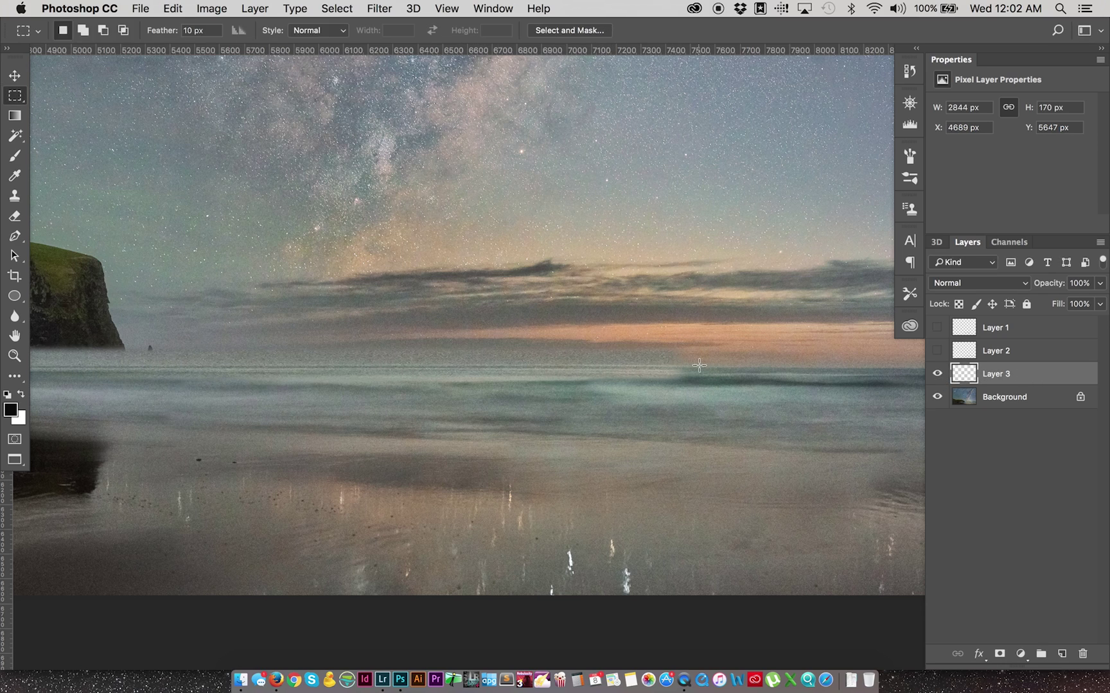
{"action": "key", "text": "super+f"}
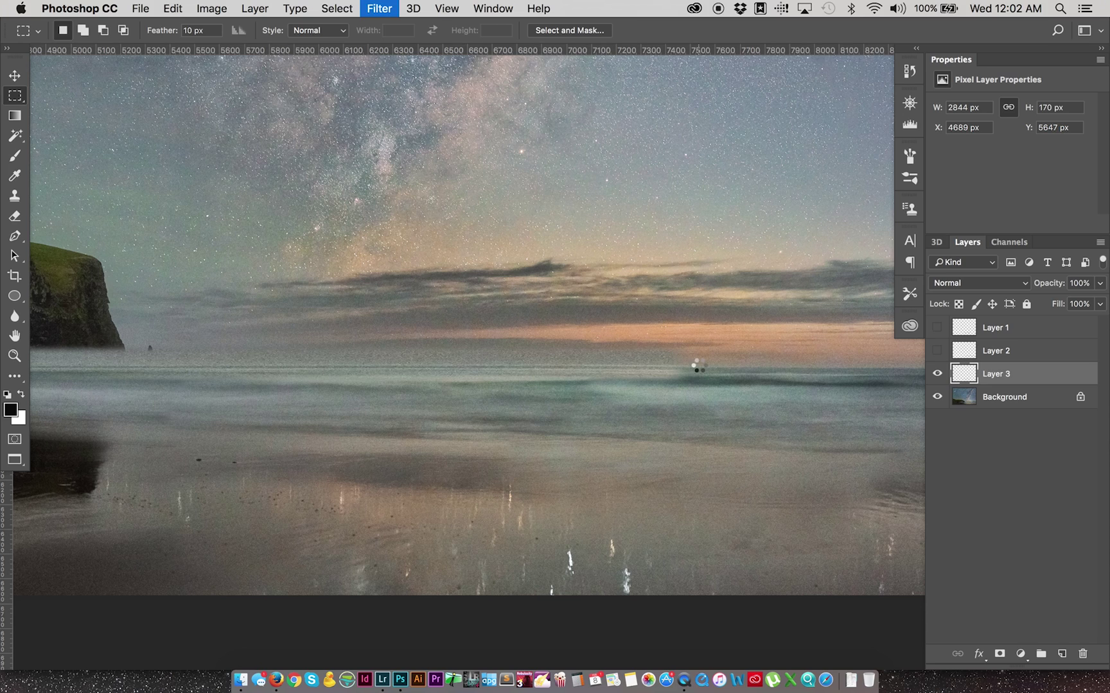
Show Layer 2, move it below Layer 3, and check how the two strips blend along the horizon
{"action": "left_click", "coordinate": [939, 352]}
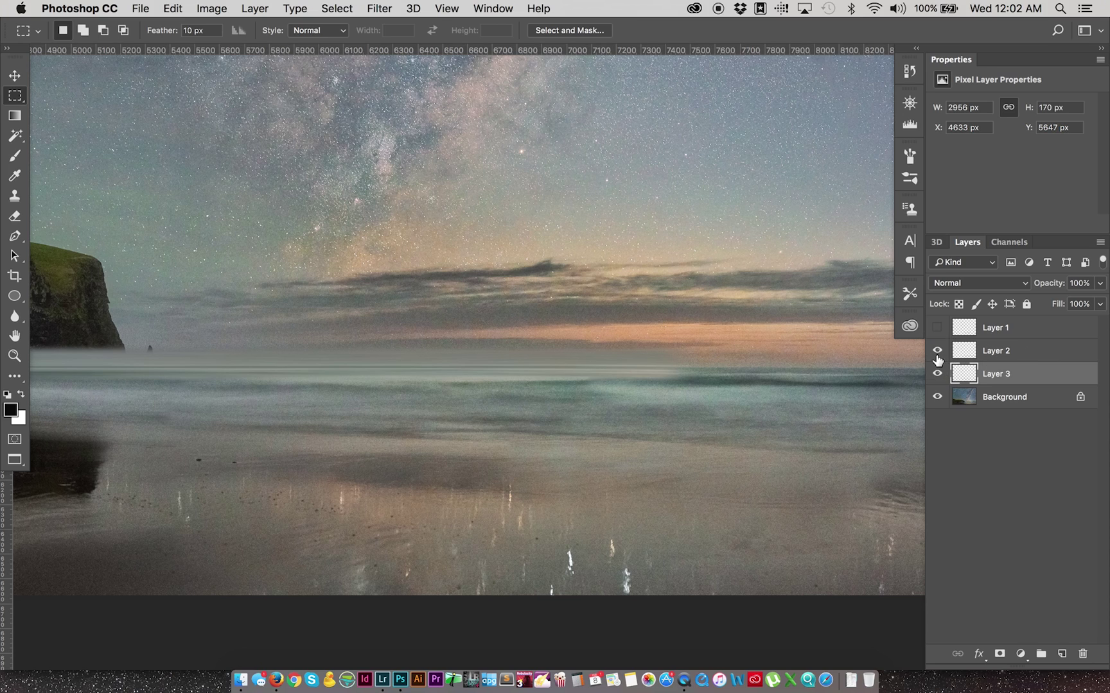
{"action": "left_click", "coordinate": [1004, 352]}
{"action": "key", "text": "super+bracketleft"}
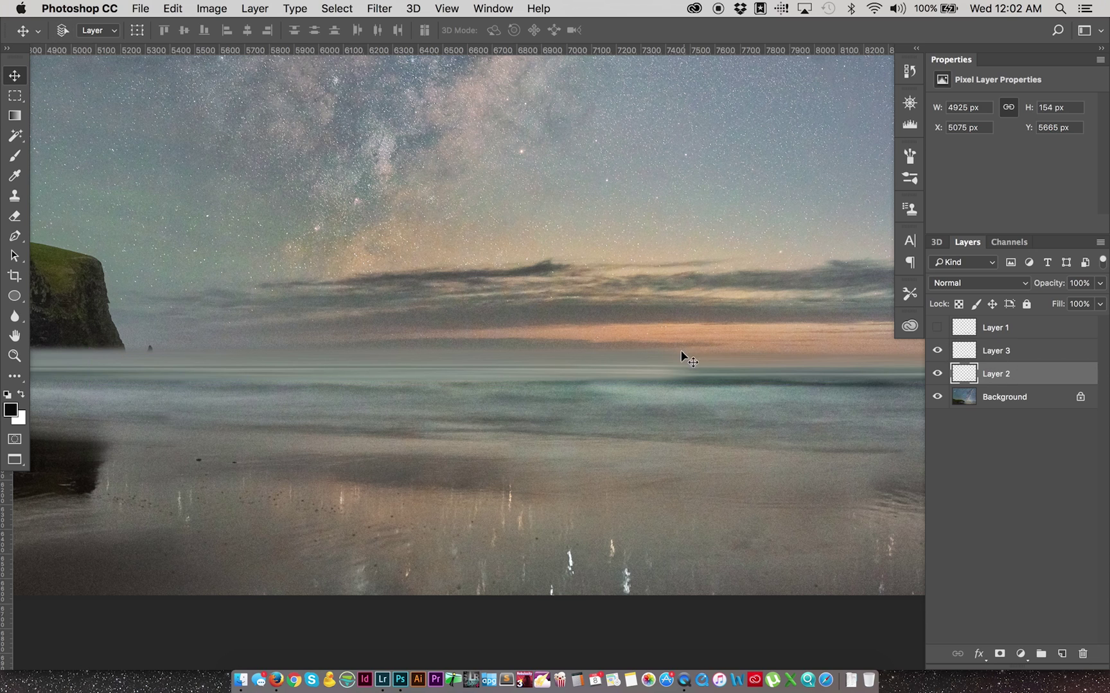
{"action": "left_click_drag", "start_coordinate": [691, 379], "coordinate": [446, 373]}
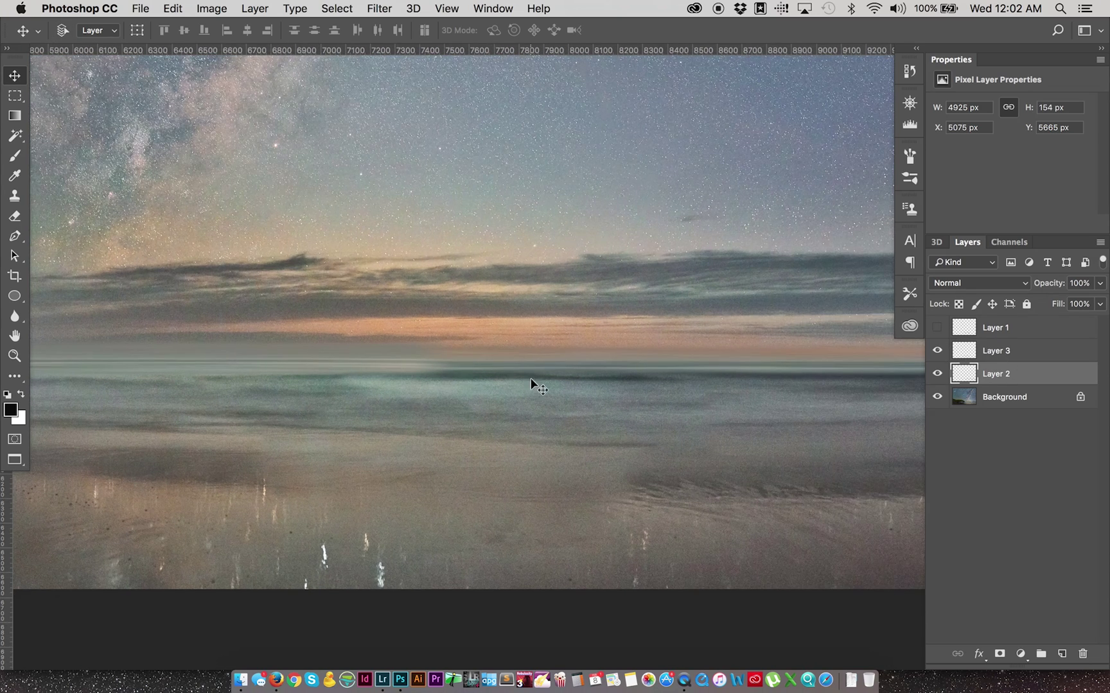
{"action": "left_click_drag", "start_coordinate": [247, 352], "coordinate": [528, 358]}
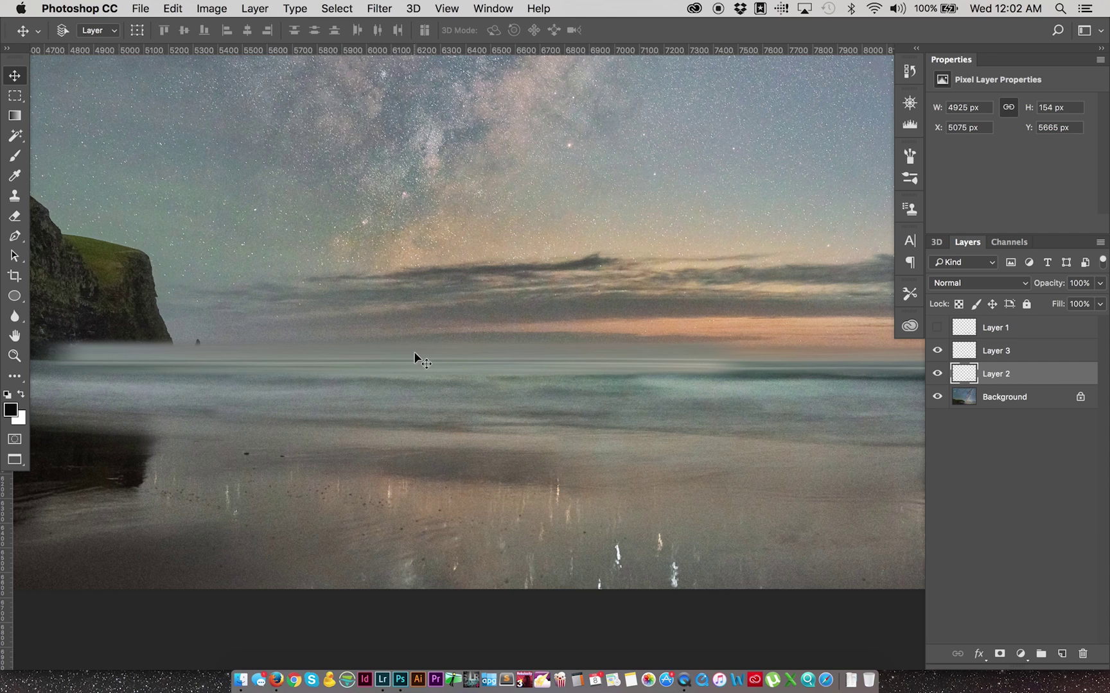
{"action": "left_click_drag", "start_coordinate": [662, 331], "coordinate": [280, 332]}
{"action": "left_click_drag", "start_coordinate": [638, 349], "coordinate": [306, 348]}
Hide Layers 2 and 3 and copy a horizon strip at the photo's right edge from the Background to a new layer
{"action": "left_click_drag", "start_coordinate": [930, 353], "coordinate": [934, 375]}
{"action": "left_click_drag", "start_coordinate": [436, 320], "coordinate": [706, 314]}
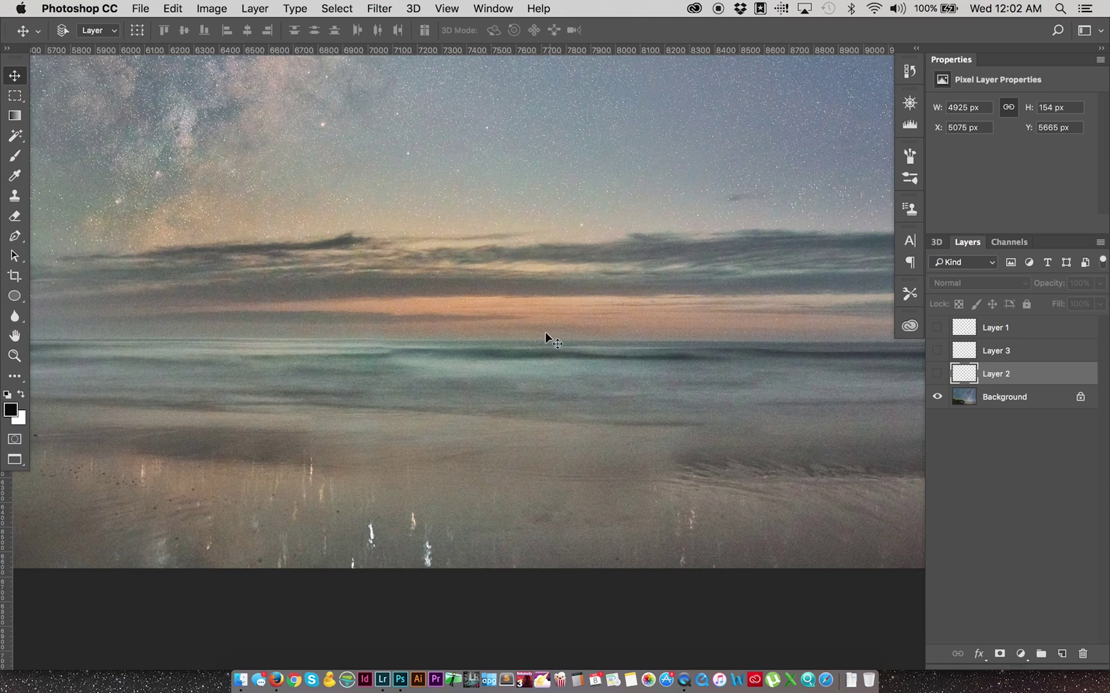
{"action": "left_click_drag", "start_coordinate": [631, 324], "coordinate": [338, 300]}
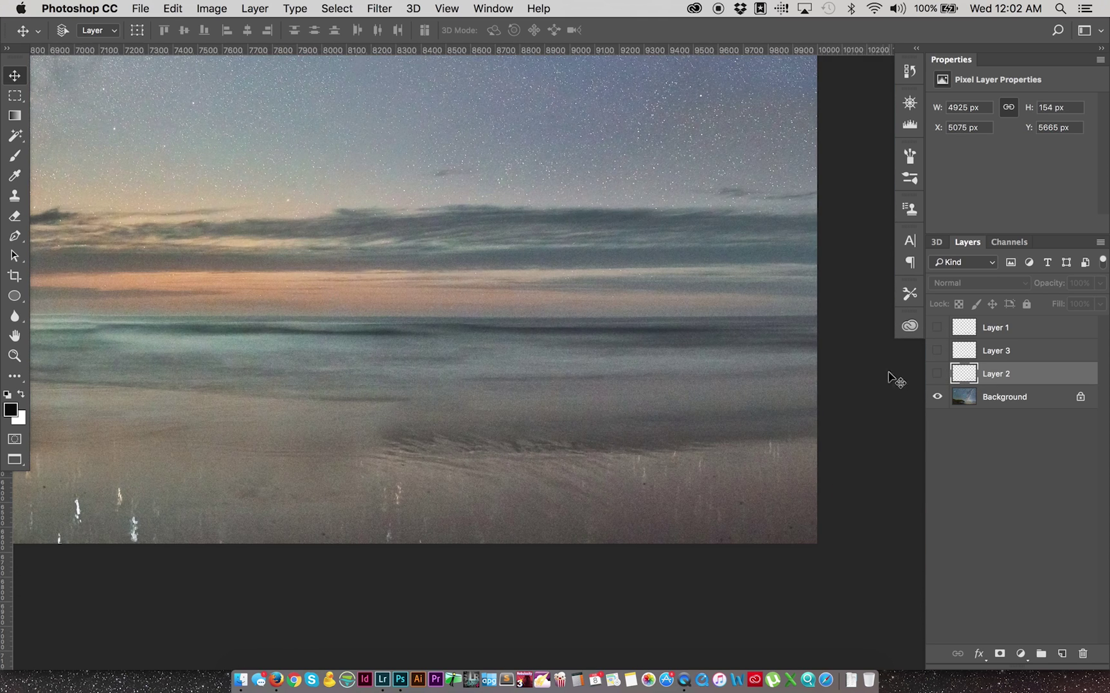
{"action": "left_click", "coordinate": [957, 397]}
{"action": "key", "text": "m"}
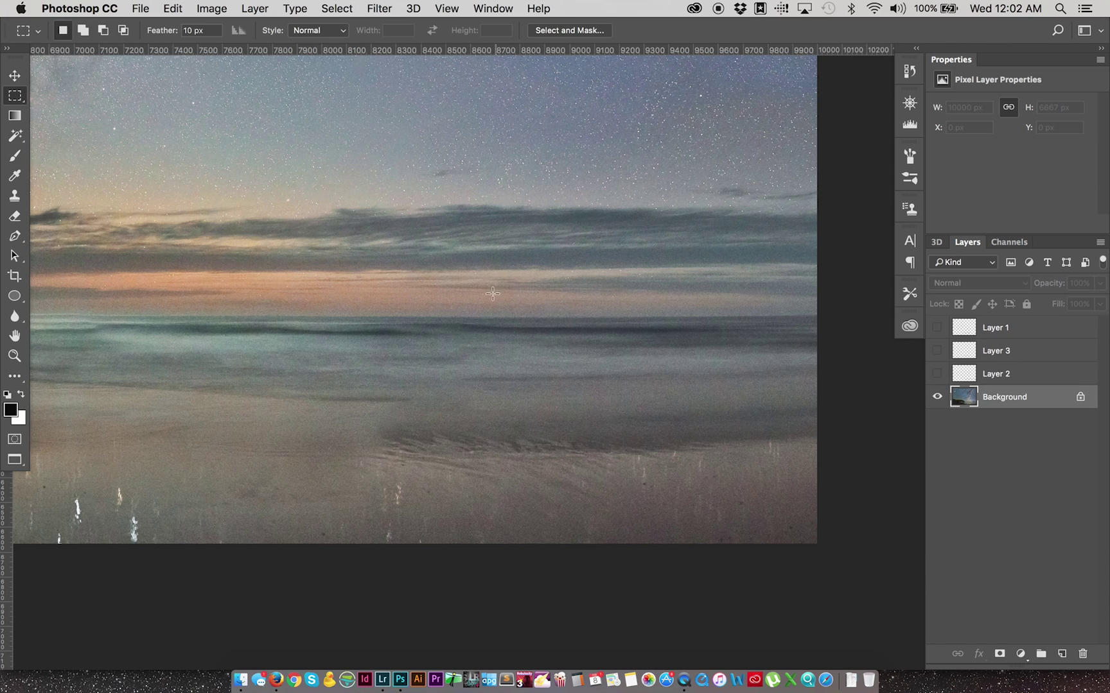
{"action": "left_click_drag", "start_coordinate": [439, 305], "coordinate": [988, 308]}
{"action": "key", "text": "super+c"}
{"action": "key", "text": "super+v"}
Stretch the third horizon strip to 257.14% width and reapply the last motion blur to it
{"action": "key", "text": "super+t"}
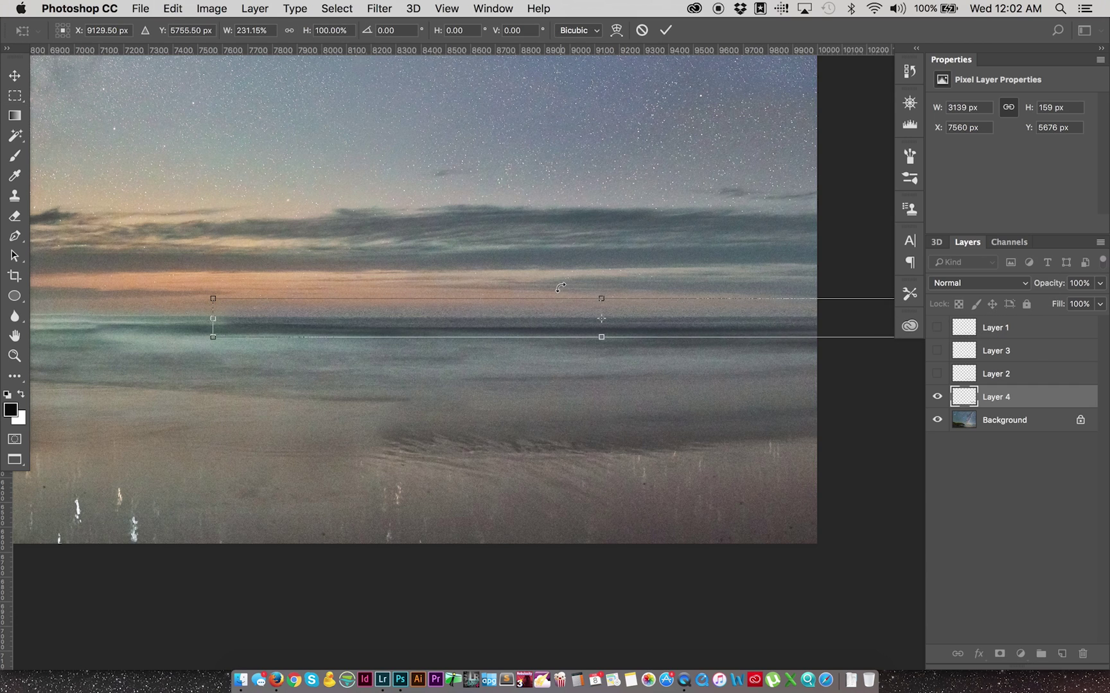
{"action": "left_click_drag", "start_coordinate": [212, 319], "coordinate": [124, 318]}
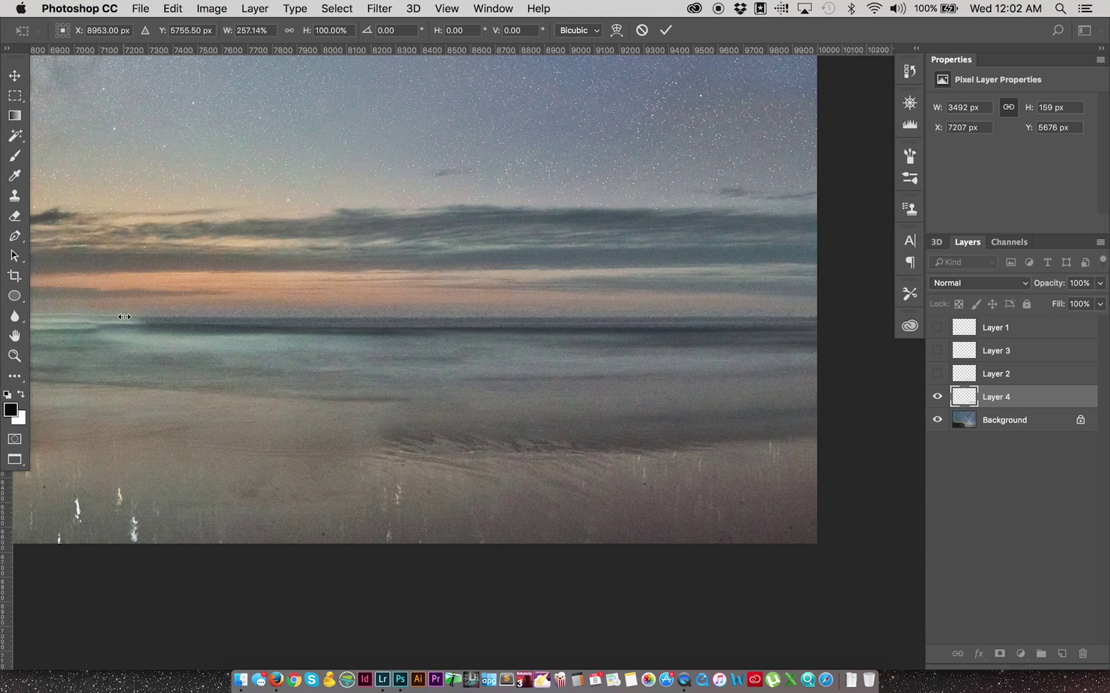
{"action": "key", "text": "Return"}
{"action": "key", "text": "super+f"}
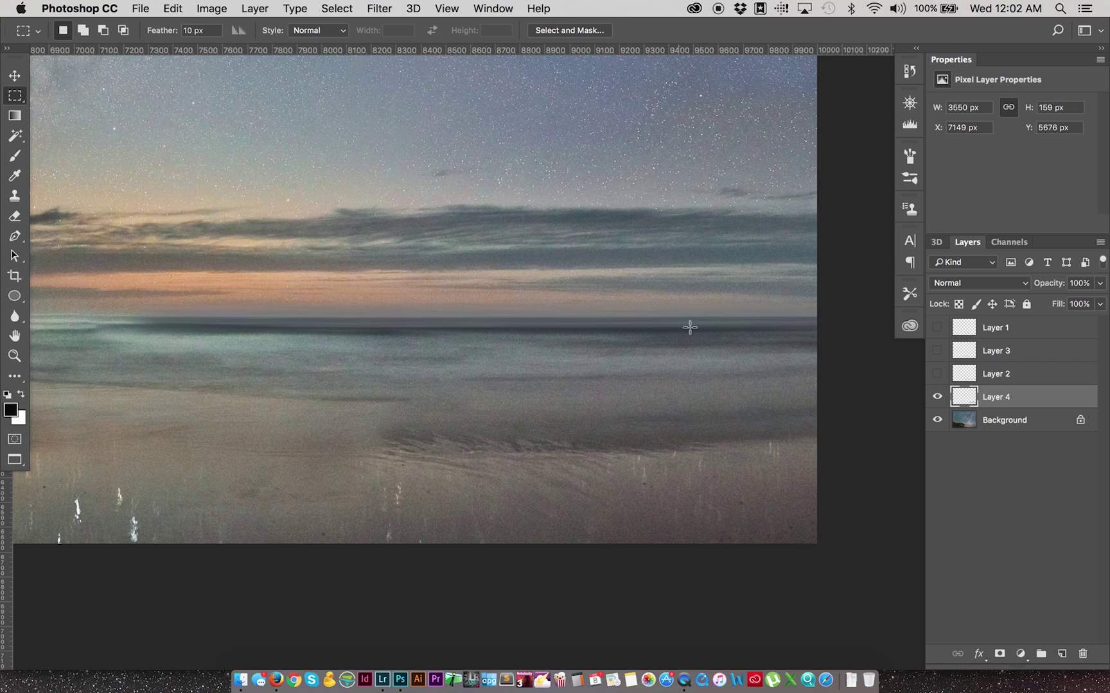
Show Layers 2 and 3 and review the combined horizon strips in the wider photo and close up
{"action": "left_click", "coordinate": [937, 375]}
{"action": "left_click", "coordinate": [937, 351]}
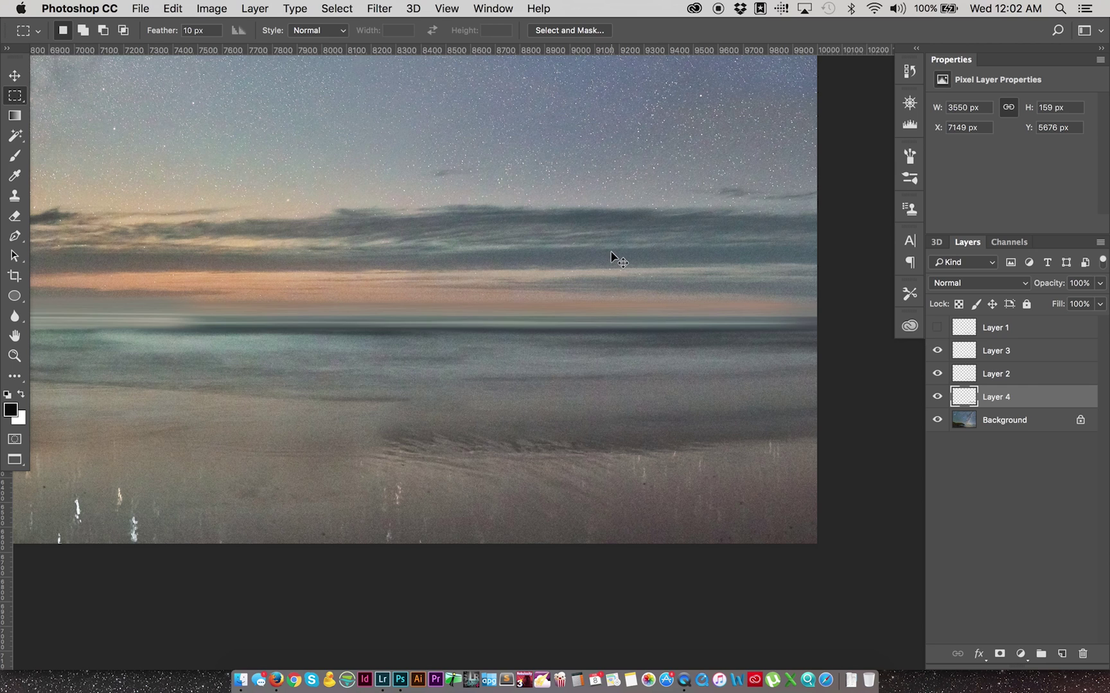
{"action": "key", "text": "super+0"}
{"action": "left_click_drag", "start_coordinate": [651, 347], "coordinate": [396, 268]}
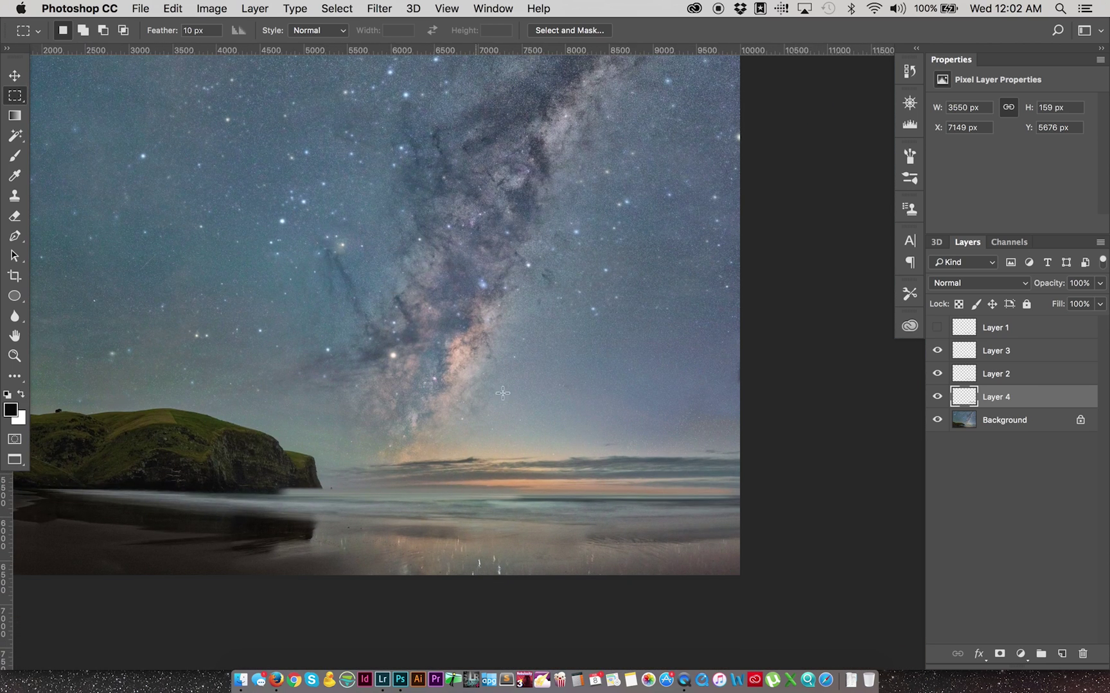
{"action": "key", "text": "z"}
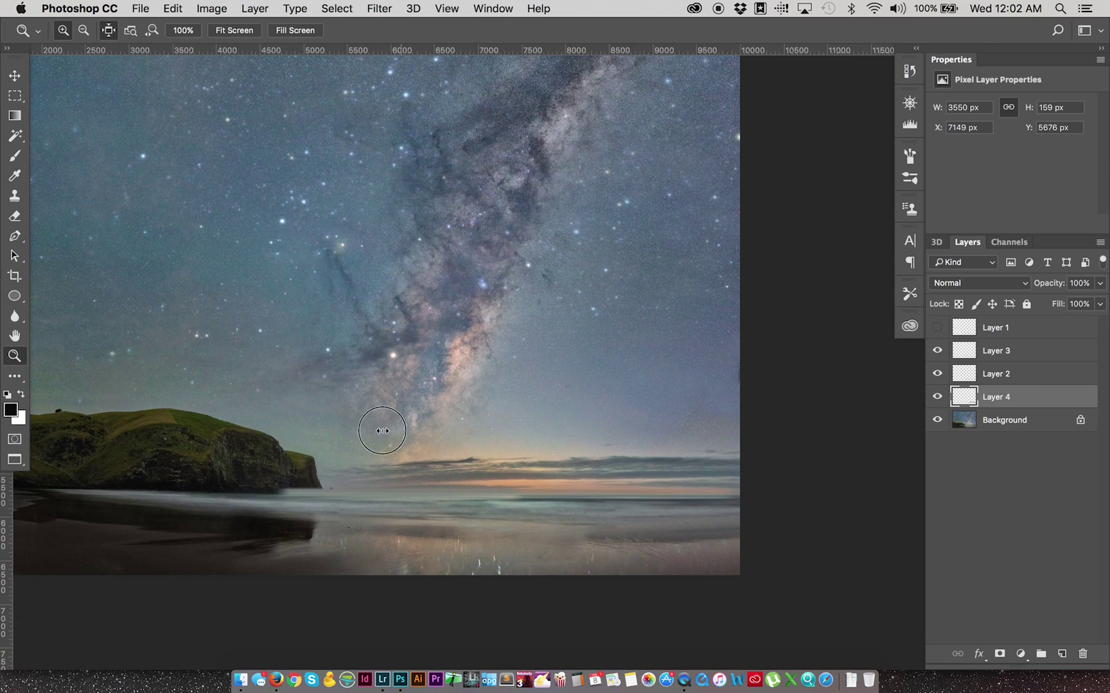
{"action": "left_click_drag", "start_coordinate": [382, 430], "coordinate": [803, 539]}
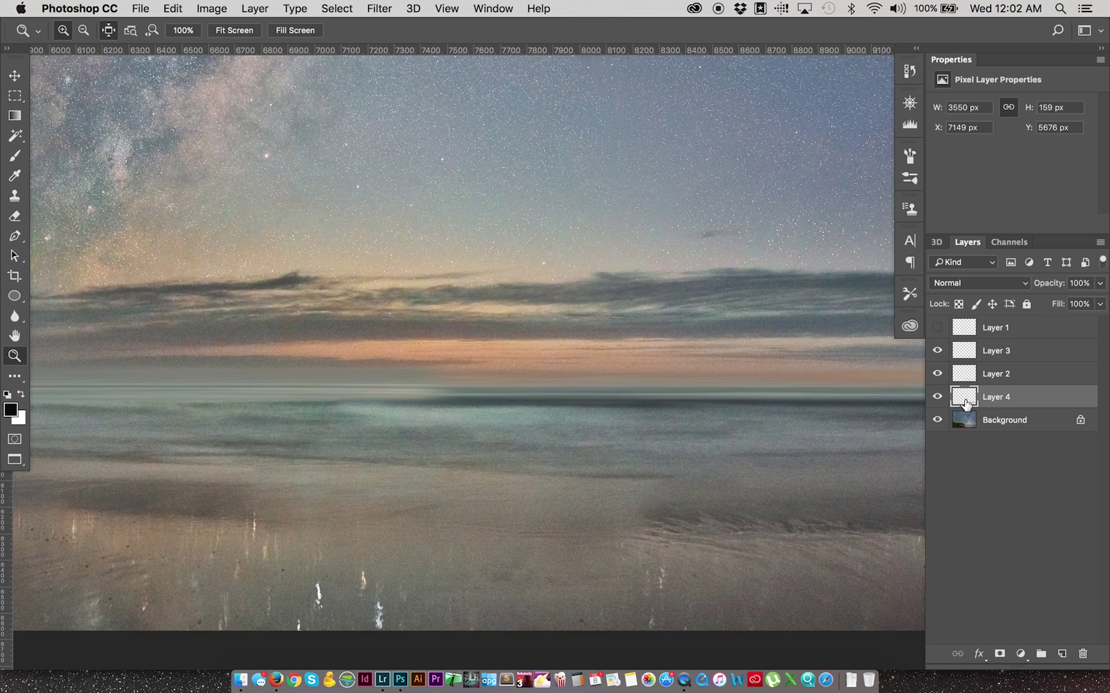
Hide Layers 2 and 3 and compare the horizon with Layer 4 off and on, leaving Layer 4 shown
{"action": "left_click", "coordinate": [938, 373]}
{"action": "left_click", "coordinate": [937, 350]}
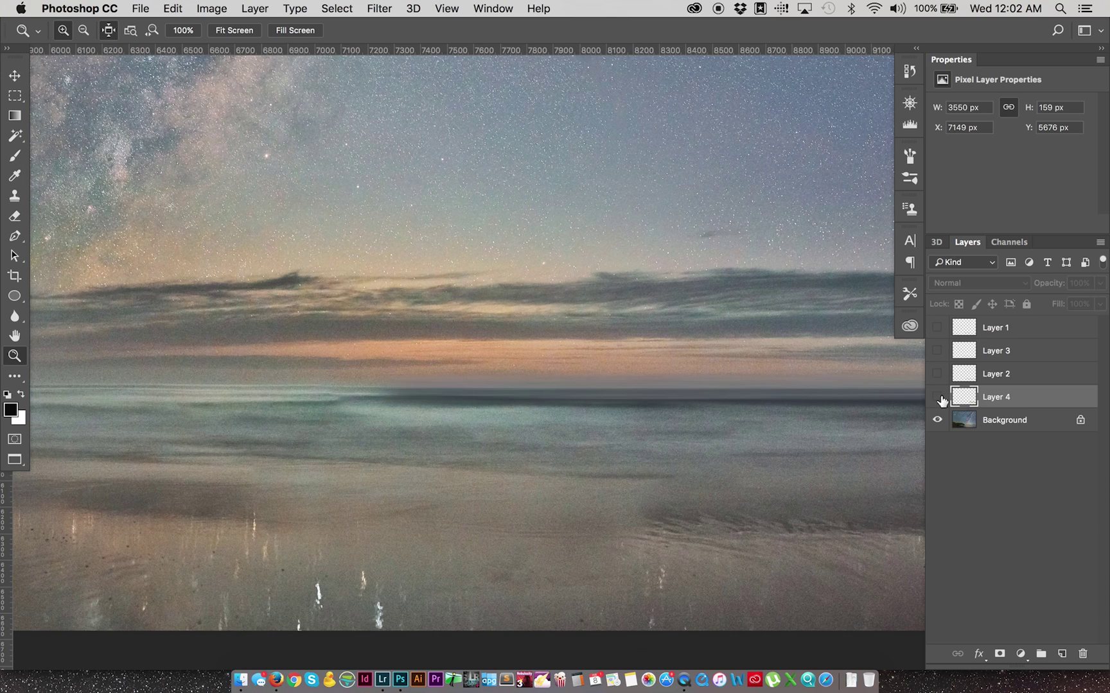
{"action": "left_click", "coordinate": [937, 396]}
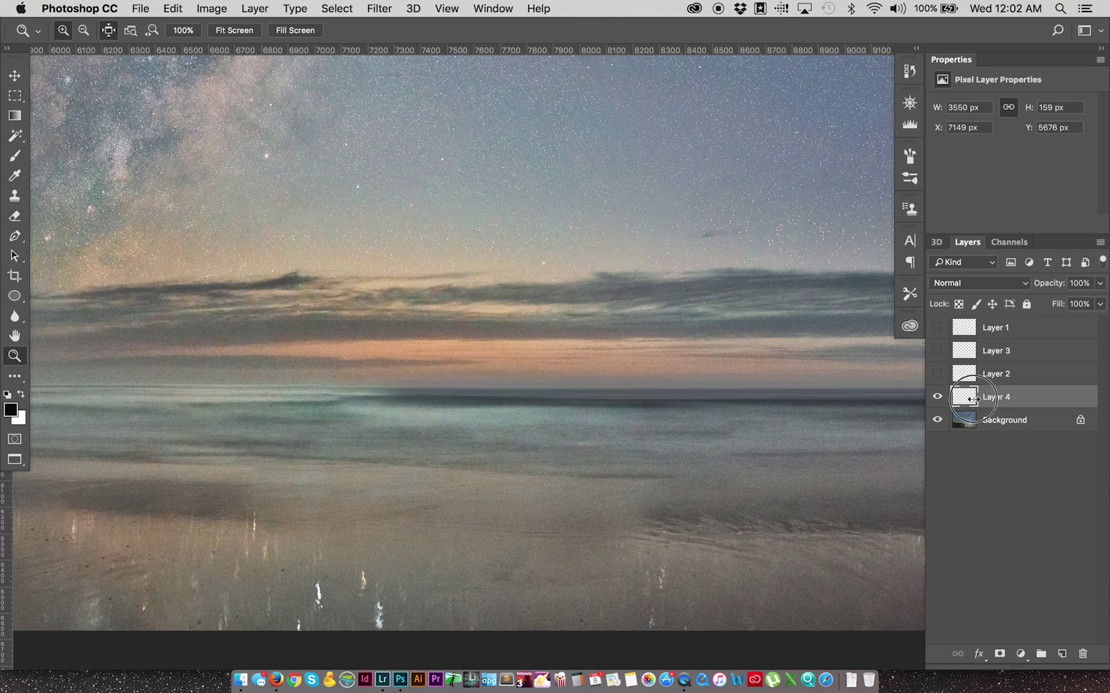
Add a mask to Layer 4 and fade the strip's left end with an 800 px, 0% hardness eraser at 50% opacity
{"action": "left_click", "coordinate": [998, 655]}
{"action": "key", "text": "e"}
{"action": "key", "text": "bracketright"}
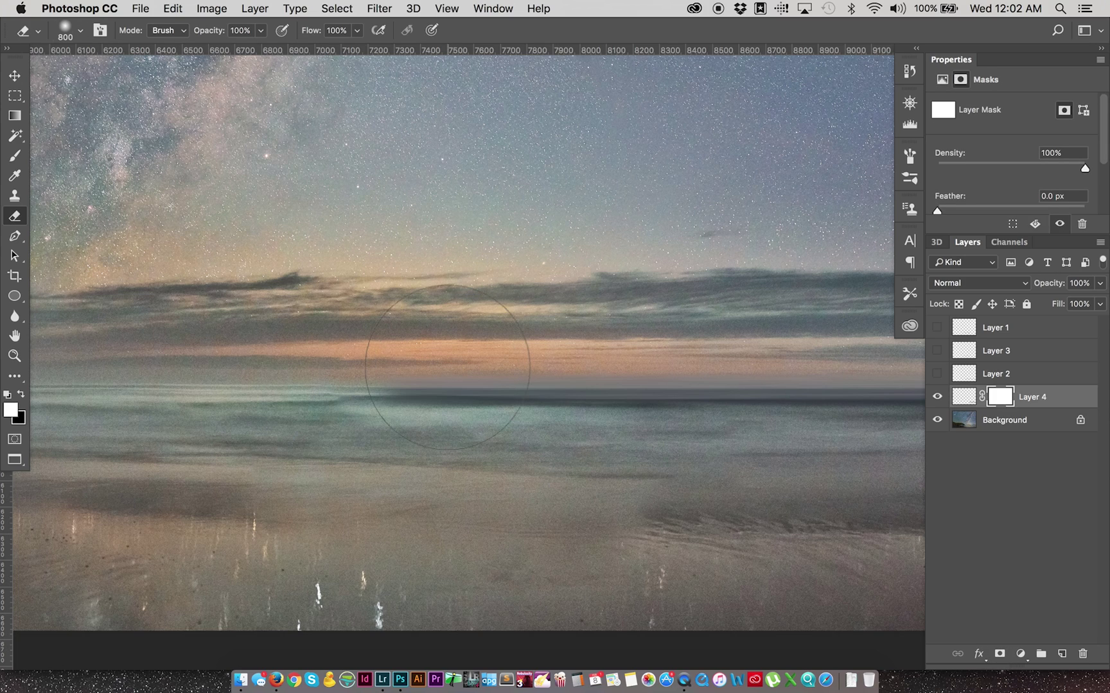
{"action": "right_click", "coordinate": [456, 367]}
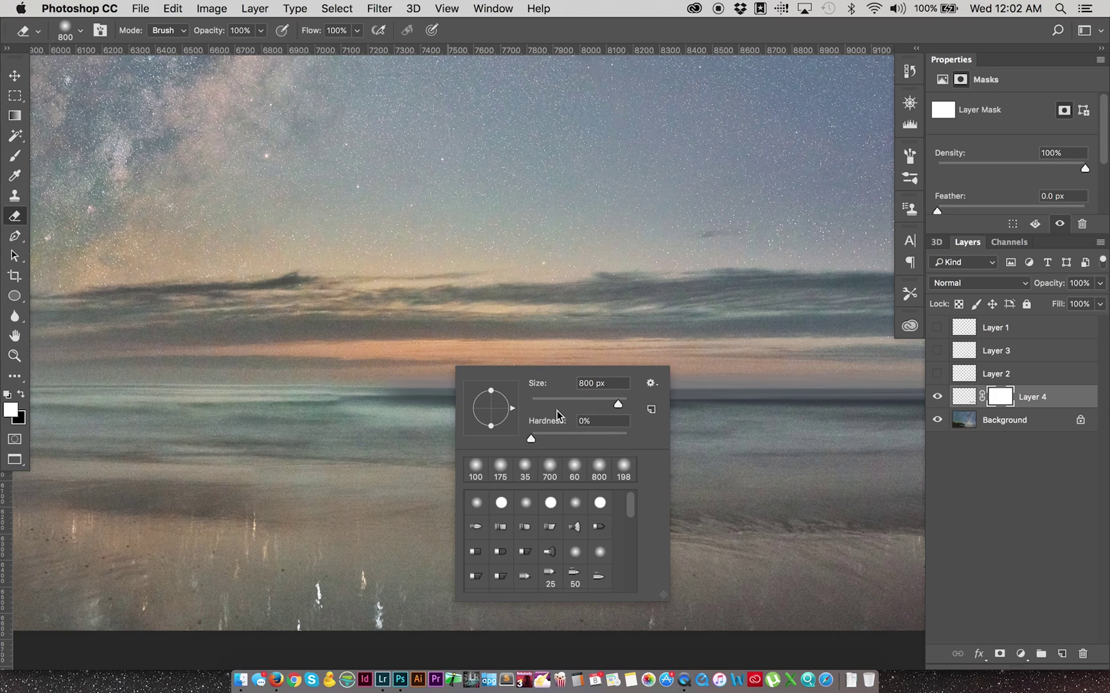
{"action": "left_click", "coordinate": [377, 396]}
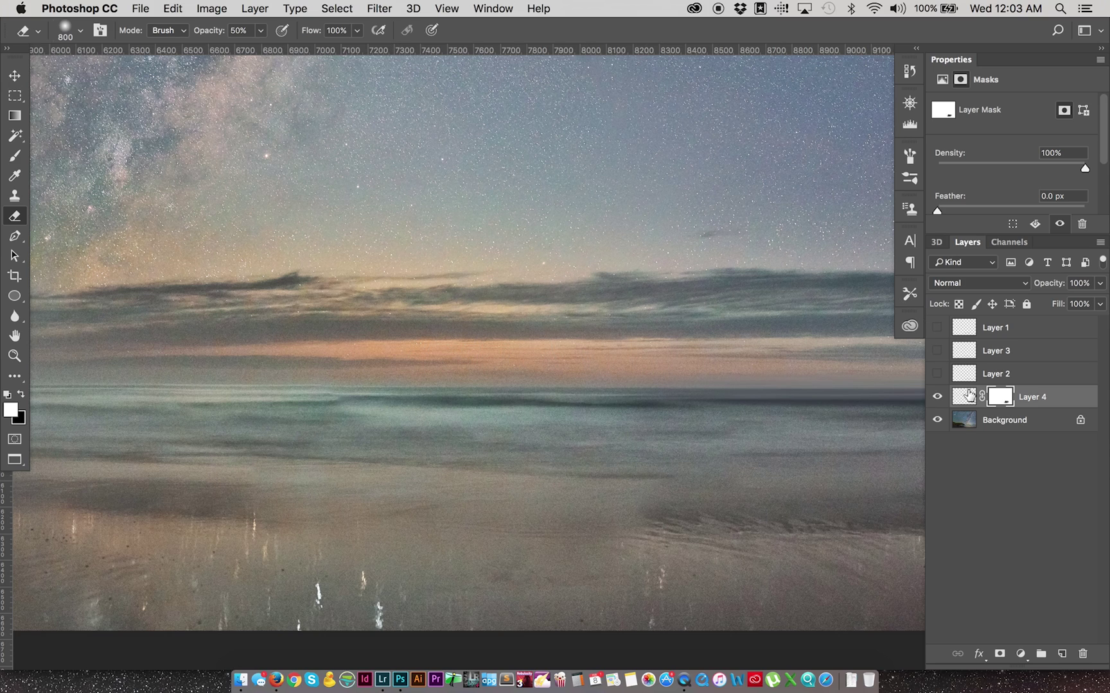
Show Layer 2 and move it below the masked Layer 4
{"action": "left_click", "coordinate": [938, 374]}
{"action": "left_click", "coordinate": [971, 377]}
{"action": "key", "text": "x"}
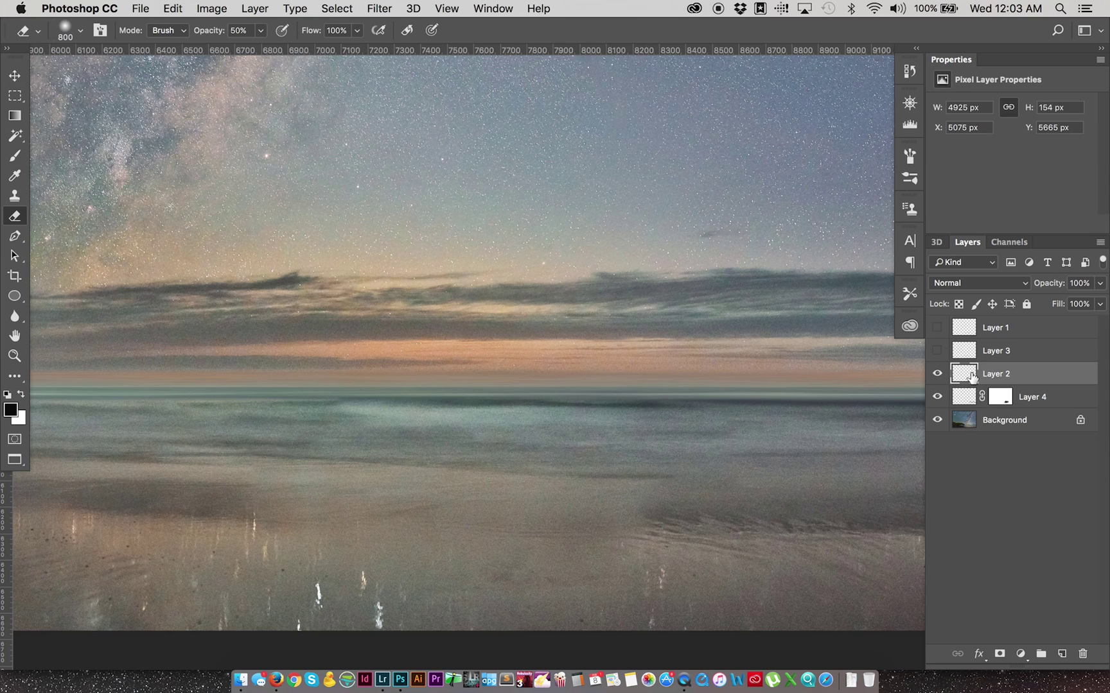
{"action": "left_click_drag", "start_coordinate": [973, 379], "coordinate": [973, 405]}
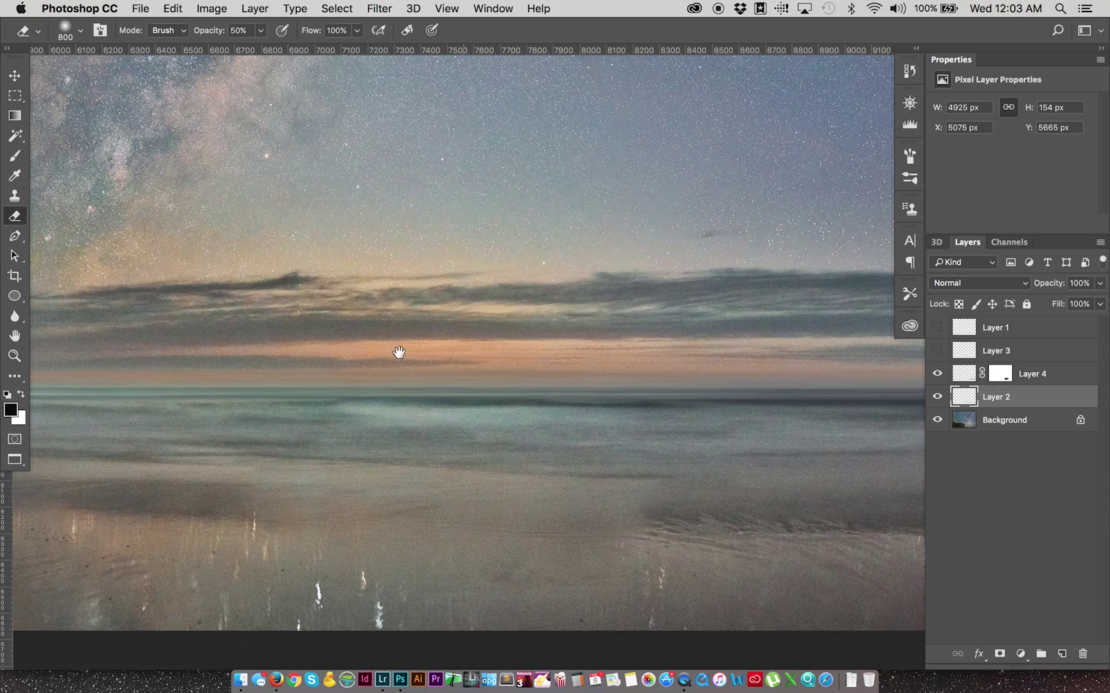
Add a mask to Layer 2 and erase the strip around the sea stack with the 800 px eraser at 50% opacity
{"action": "left_click_drag", "start_coordinate": [398, 353], "coordinate": [679, 352]}
{"action": "left_click_drag", "start_coordinate": [109, 369], "coordinate": [514, 372]}
{"action": "left_click_drag", "start_coordinate": [699, 375], "coordinate": [405, 364]}
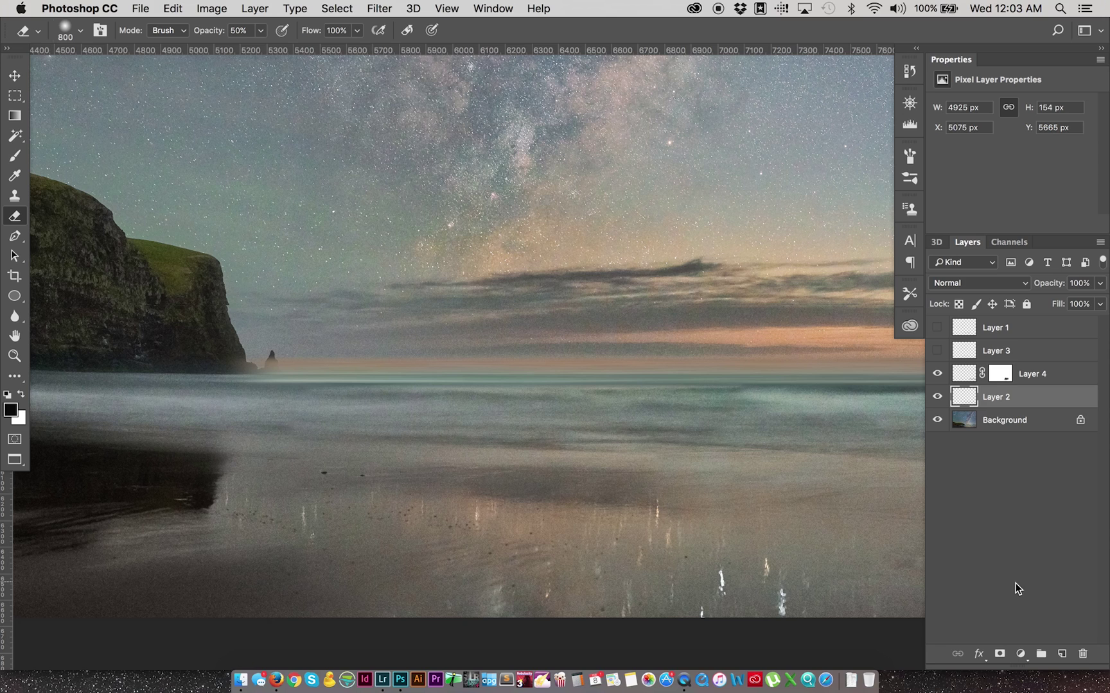
{"action": "left_click", "coordinate": [999, 654]}
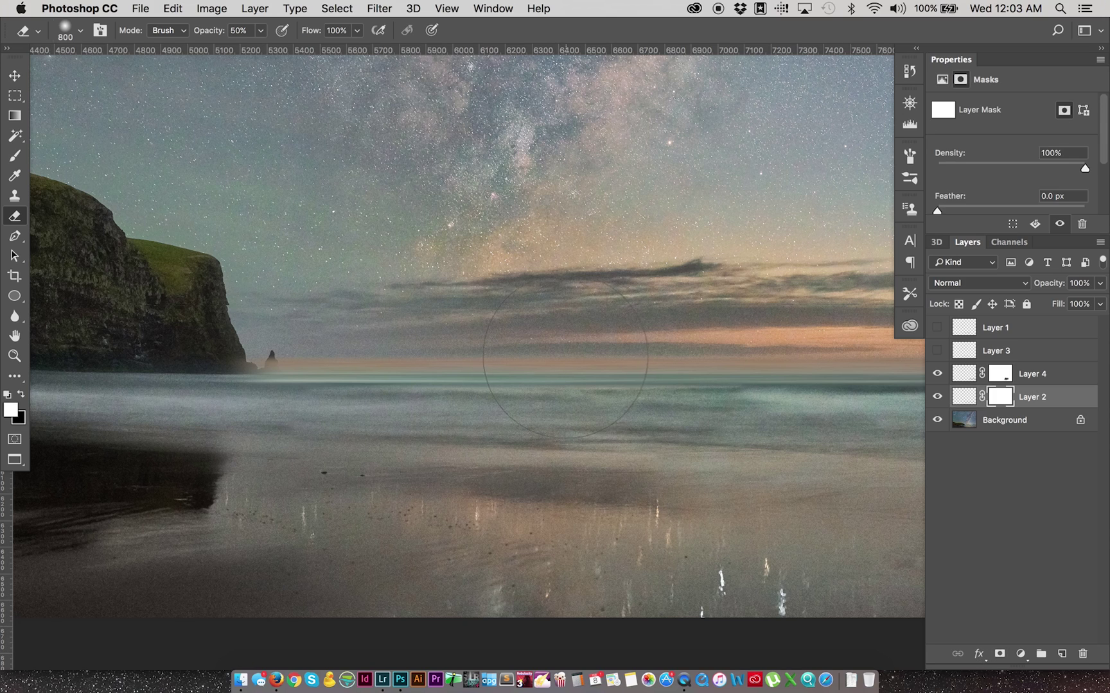
{"action": "left_click_drag", "start_coordinate": [347, 356], "coordinate": [383, 361]}
{"action": "left_click_drag", "start_coordinate": [561, 372], "coordinate": [237, 372]}
{"action": "left_click_drag", "start_coordinate": [477, 371], "coordinate": [261, 365]}
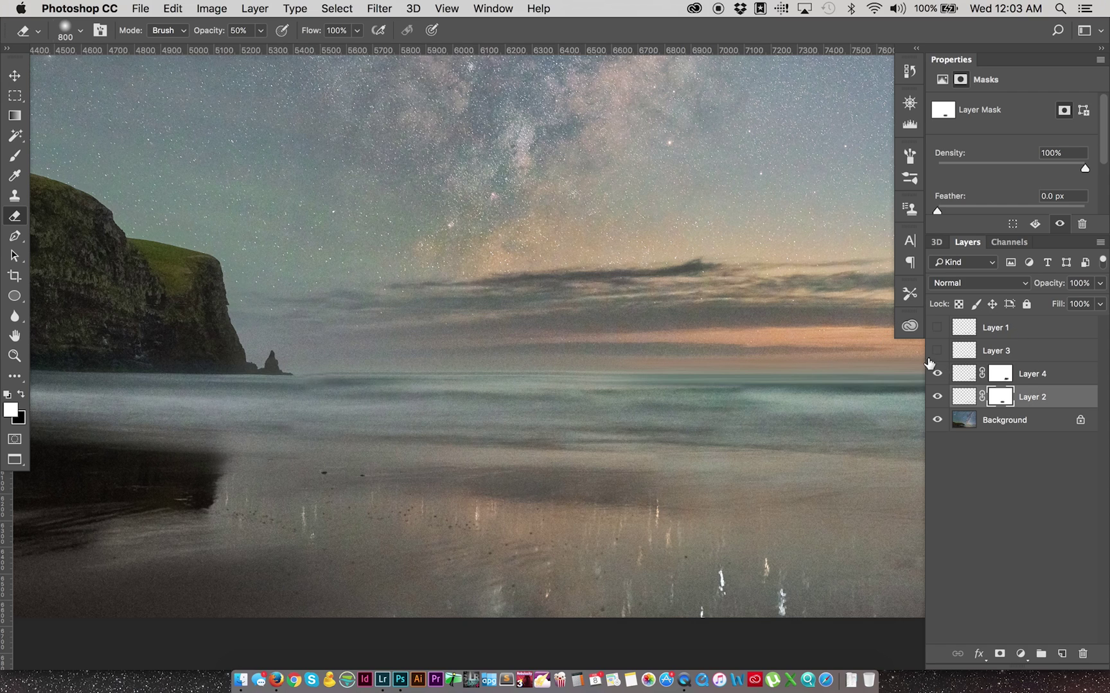
Show Layer 3, add a mask to it, and fade the strip's right end with the 800 px eraser at 50% opacity
{"action": "left_click", "coordinate": [1003, 352]}
{"action": "key", "text": "x"}
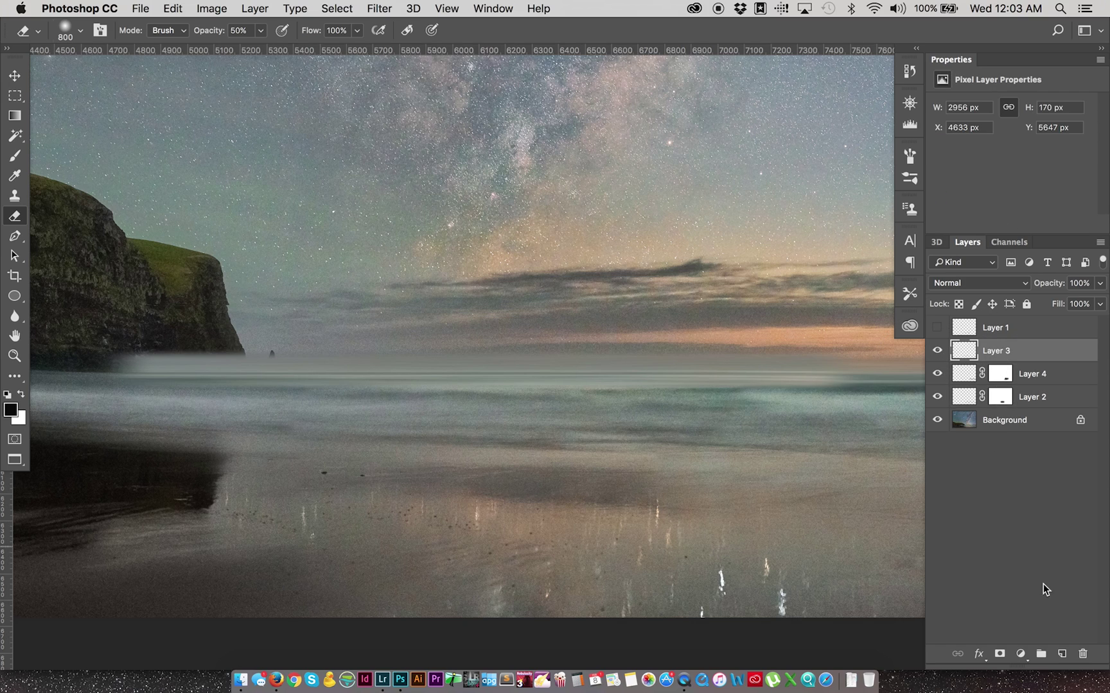
{"action": "left_click", "coordinate": [999, 653]}
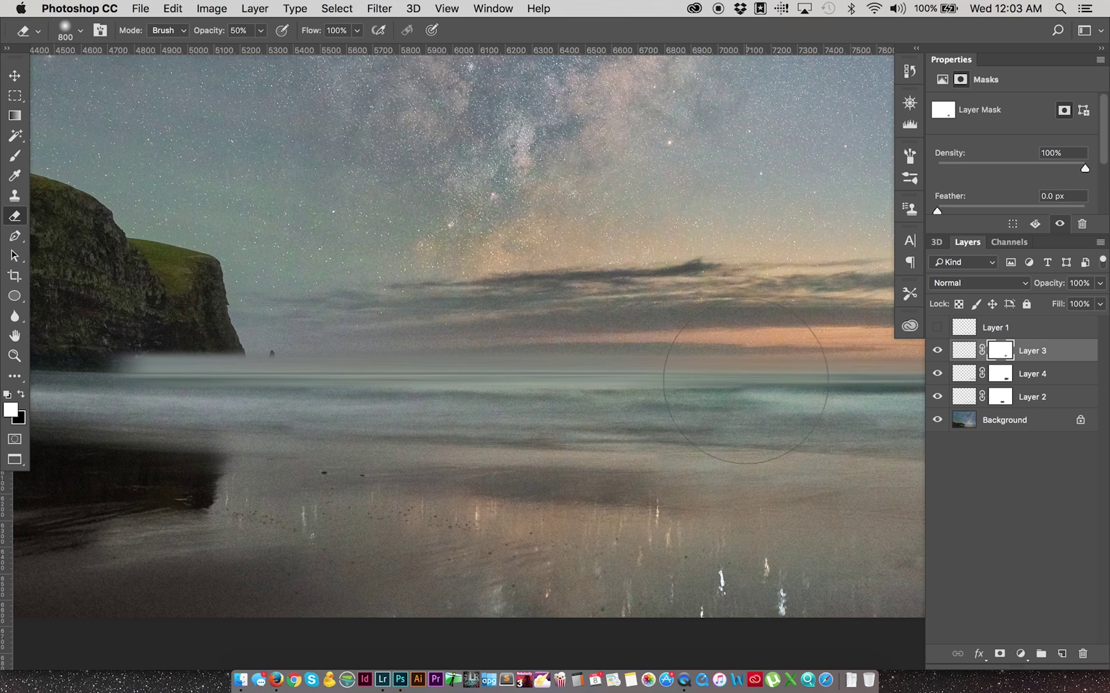
{"action": "left_click_drag", "start_coordinate": [491, 392], "coordinate": [644, 392]}
Erase Layer 3's strip over the cliff and sea stack on its mask, refining the cliff base with a 250 px eraser
{"action": "left_click_drag", "start_coordinate": [275, 376], "coordinate": [471, 376]}
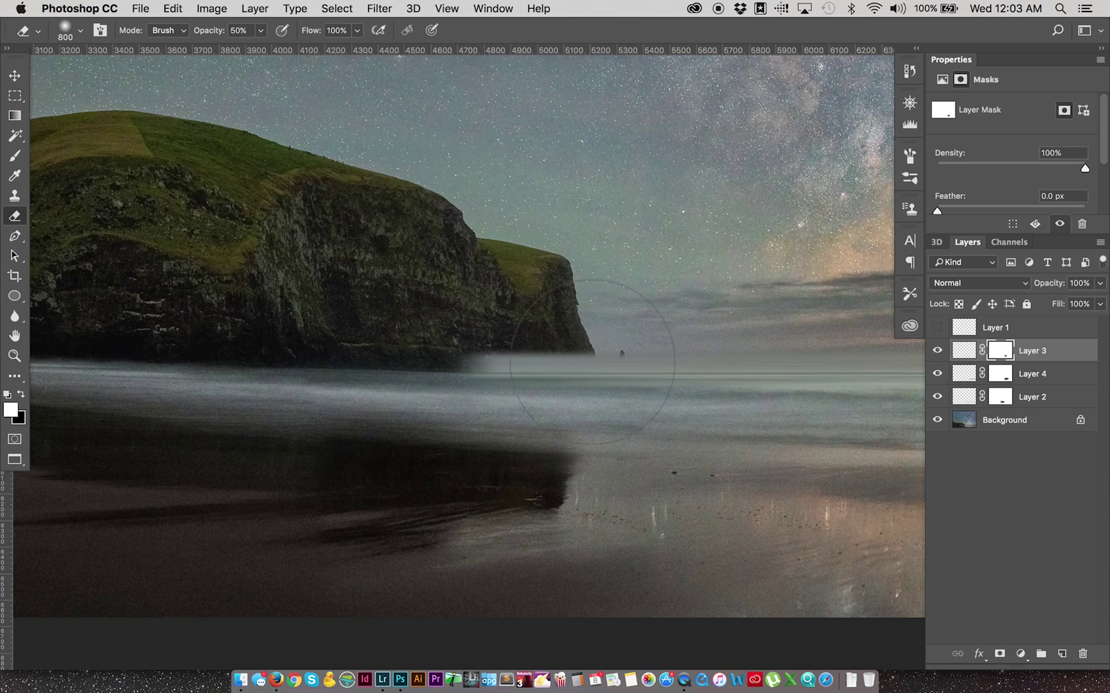
{"action": "left_click_drag", "start_coordinate": [592, 361], "coordinate": [367, 366]}
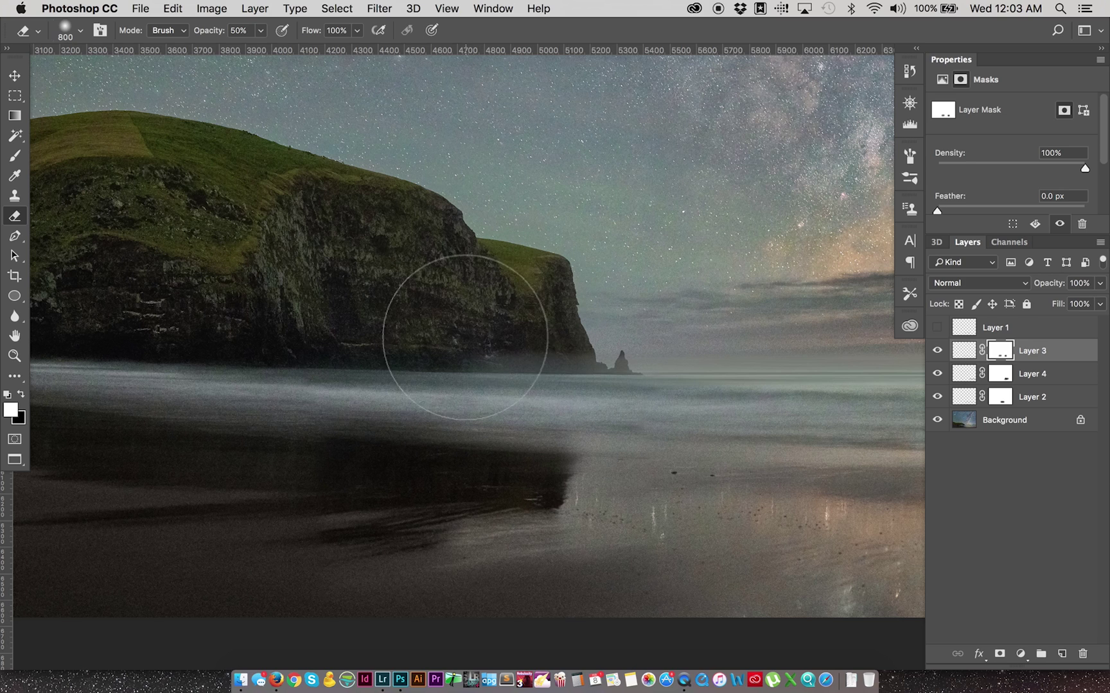
{"action": "key", "text": "bracketleft"}
{"action": "key", "text": "bracketleft"}
{"action": "key", "text": "bracketleft"}
{"action": "key", "text": "bracketleft"}
{"action": "key", "text": "bracketleft"}
{"action": "key", "text": "bracketleft"}
{"action": "mouse_move", "coordinate": [464, 357]}
{"action": "left_mouse_down"}
{"action": "mouse_move", "coordinate": [580, 352]}
{"action": "mouse_move", "coordinate": [433, 361]}
{"action": "left_mouse_up"}
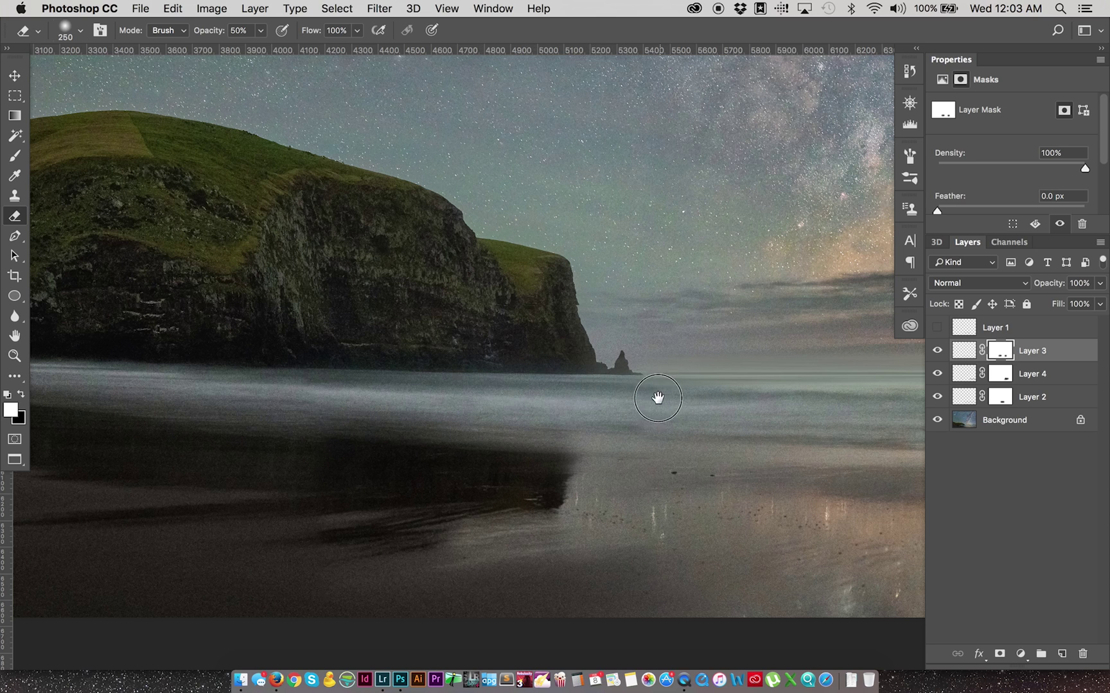
Show the guides, hide Layers 2 and 4, and align Layer 3's strip with the horizon guide
{"action": "left_click_drag", "start_coordinate": [656, 397], "coordinate": [258, 391]}
{"action": "key", "text": "v"}
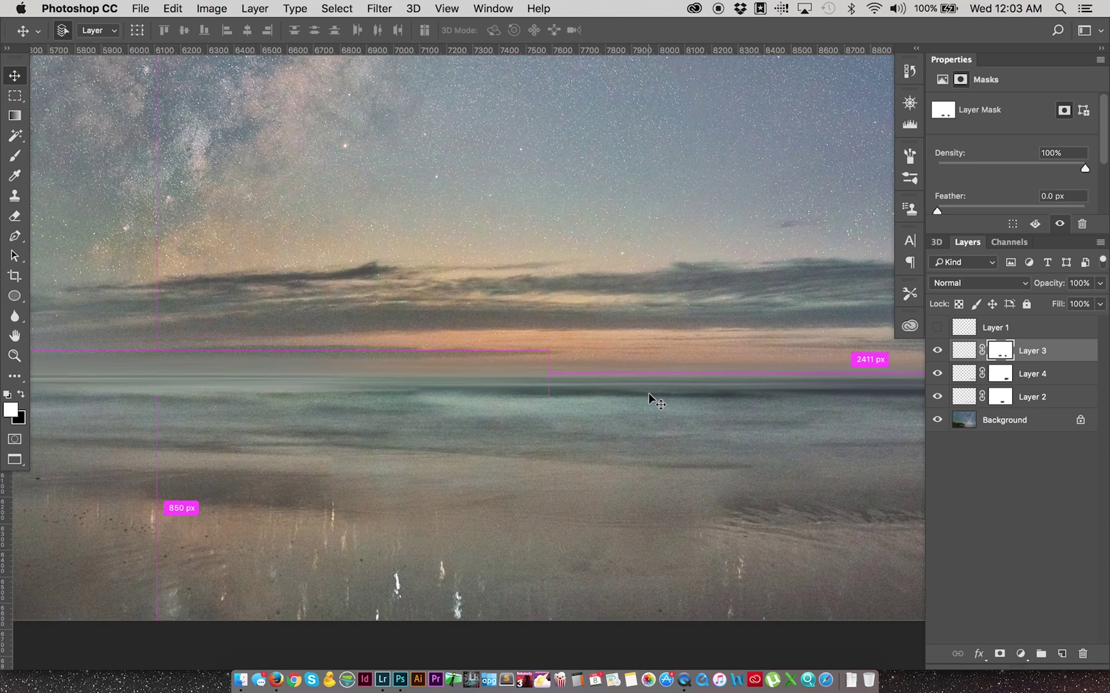
{"action": "key", "text": "super+semicolon"}
{"action": "left_click_drag", "start_coordinate": [938, 397], "coordinate": [937, 375]}
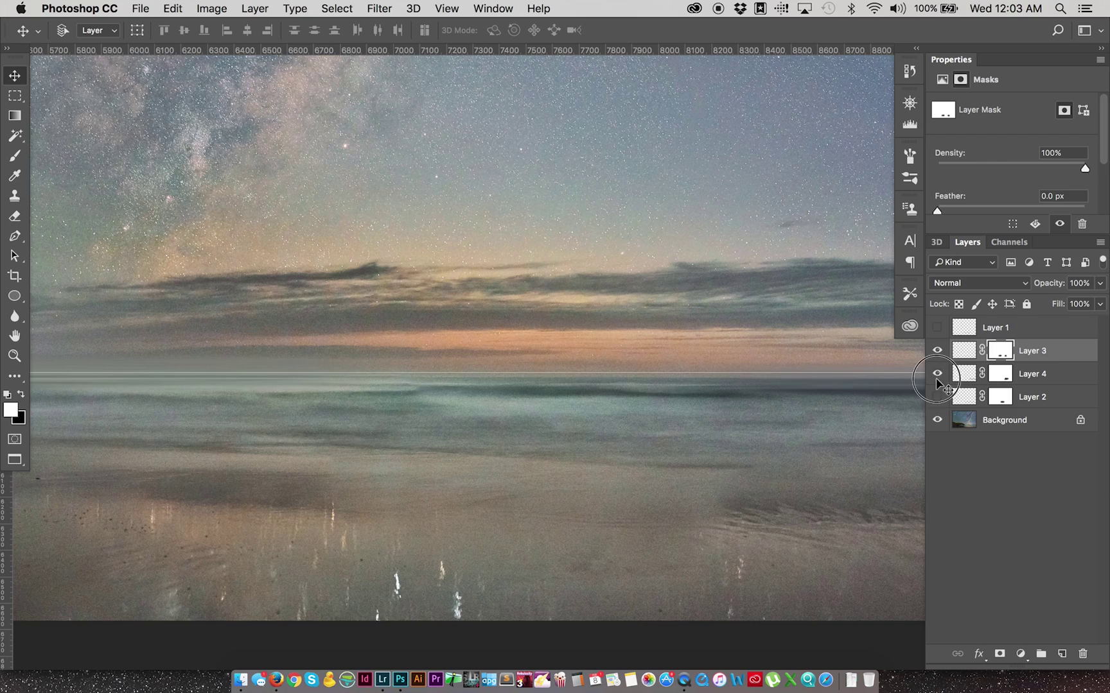
{"action": "left_click", "coordinate": [963, 351]}
{"action": "left_click_drag", "start_coordinate": [681, 313], "coordinate": [704, 305]}
{"action": "left_click_drag", "start_coordinate": [221, 321], "coordinate": [463, 443]}
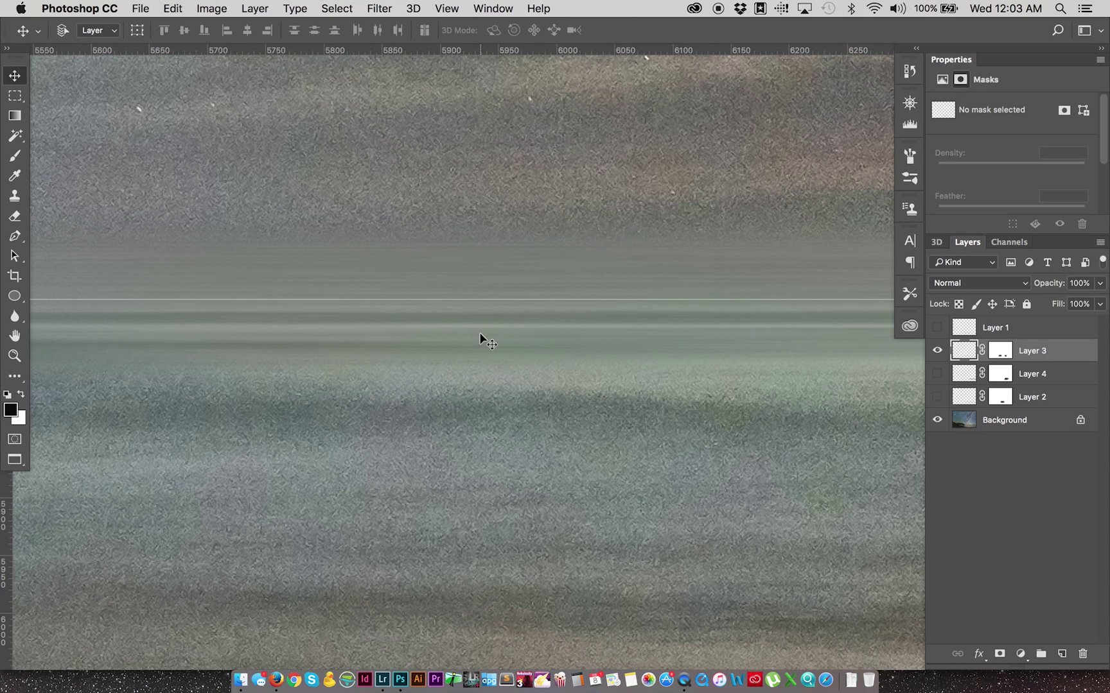
{"action": "mouse_move", "coordinate": [499, 339]}
{"action": "left_mouse_down"}
{"action": "mouse_move", "coordinate": [503, 321]}
{"action": "mouse_move", "coordinate": [503, 332]}
{"action": "left_mouse_up"}
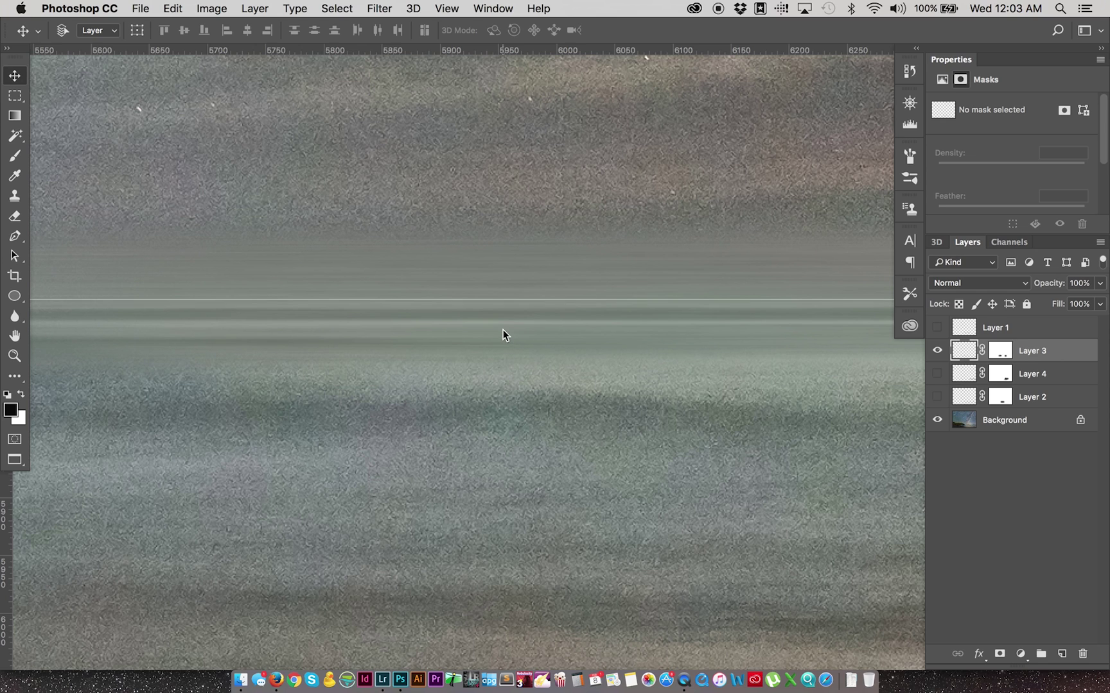
{"action": "key", "text": "Down"}
Show Layer 2 while keeping Layer 4 hidden, and move its strip into line with the horizon guide
{"action": "left_click_drag", "start_coordinate": [727, 347], "coordinate": [251, 387]}
{"action": "left_click_drag", "start_coordinate": [725, 398], "coordinate": [261, 412]}
{"action": "left_click", "coordinate": [937, 374]}
{"action": "left_click", "coordinate": [961, 380]}
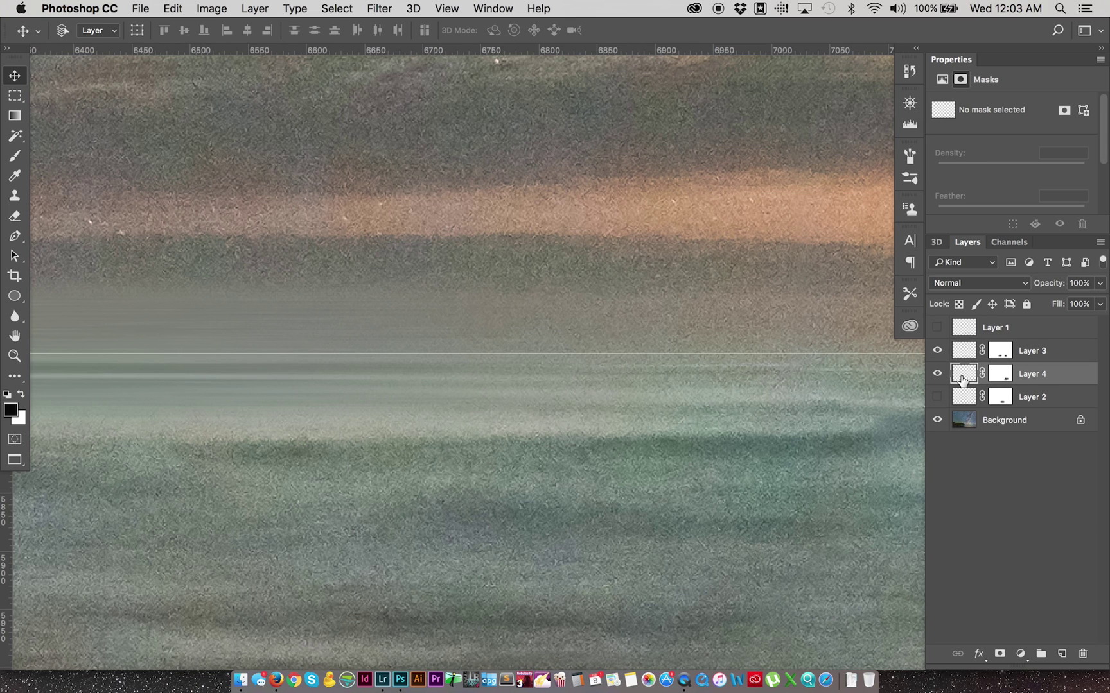
{"action": "left_click", "coordinate": [937, 373]}
{"action": "left_click", "coordinate": [937, 397]}
{"action": "left_click", "coordinate": [965, 398]}
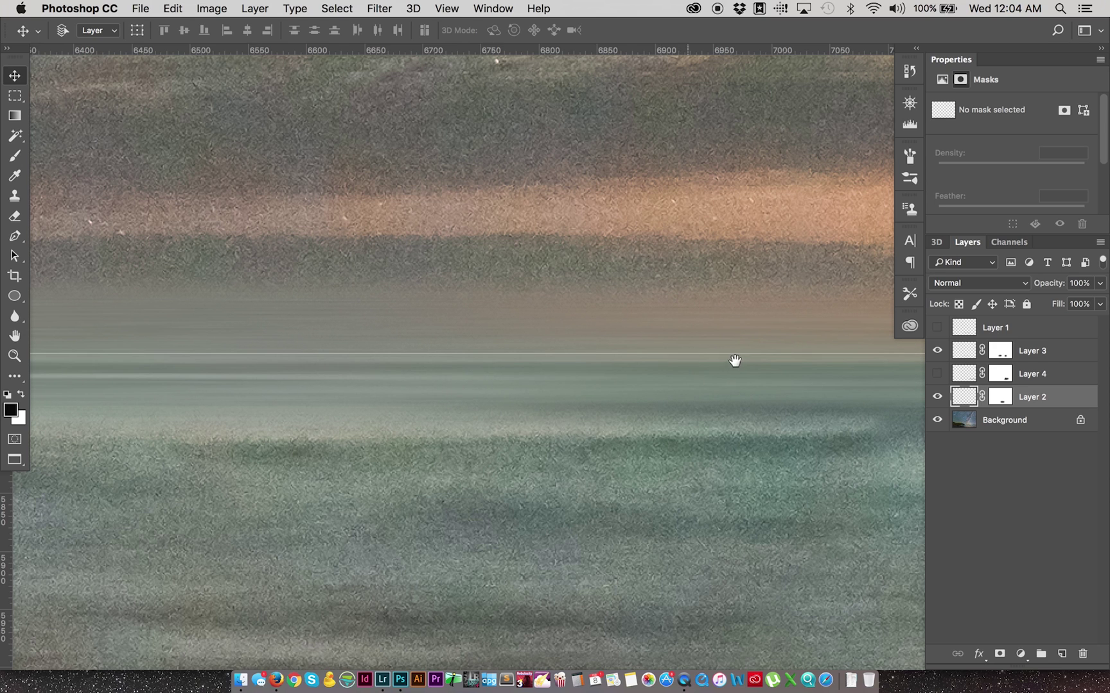
{"action": "left_click_drag", "start_coordinate": [734, 361], "coordinate": [258, 352]}
{"action": "left_click_drag", "start_coordinate": [493, 344], "coordinate": [495, 355]}
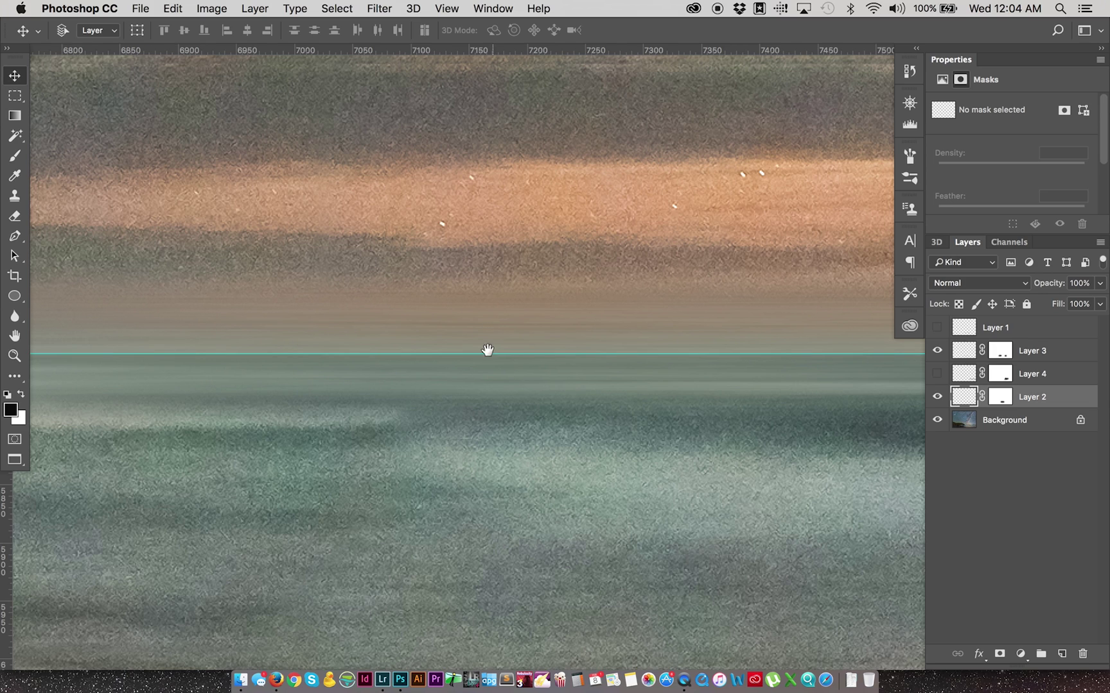
Examine how the strips of Layers 2 and 3 line up with the horizon guide across to the image's right edge
{"action": "left_click_drag", "start_coordinate": [318, 400], "coordinate": [854, 399]}
{"action": "left_click_drag", "start_coordinate": [132, 398], "coordinate": [678, 397]}
{"action": "left_click", "coordinate": [620, 325]}
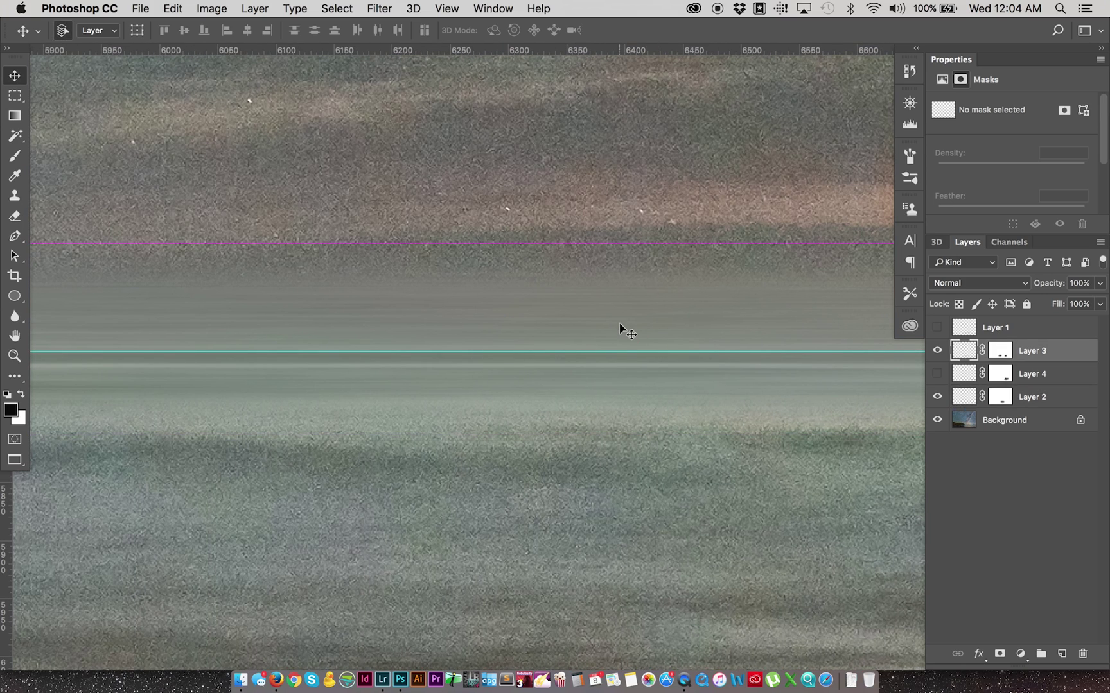
{"action": "left_click_drag", "start_coordinate": [733, 345], "coordinate": [259, 351]}
{"action": "scroll", "coordinate": [260, 351], "scroll_direction": "right", "scroll_amount": 10}
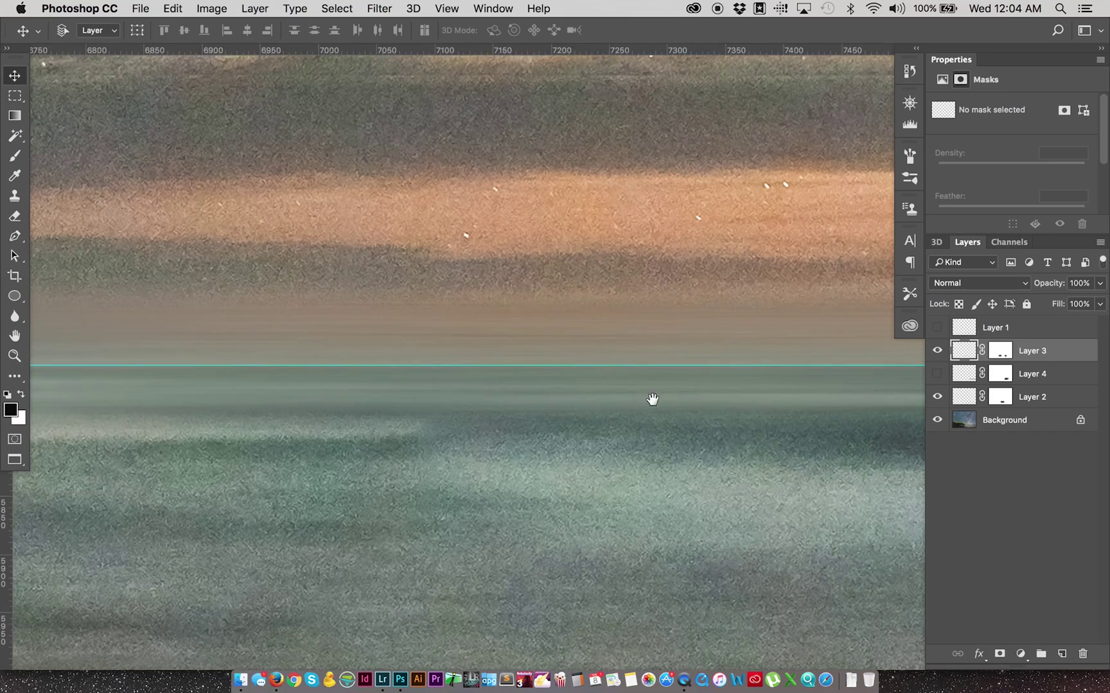
{"action": "left_click_drag", "start_coordinate": [761, 434], "coordinate": [223, 436]}
{"action": "key", "text": "super+;"}
{"action": "key", "text": "super+minus"}
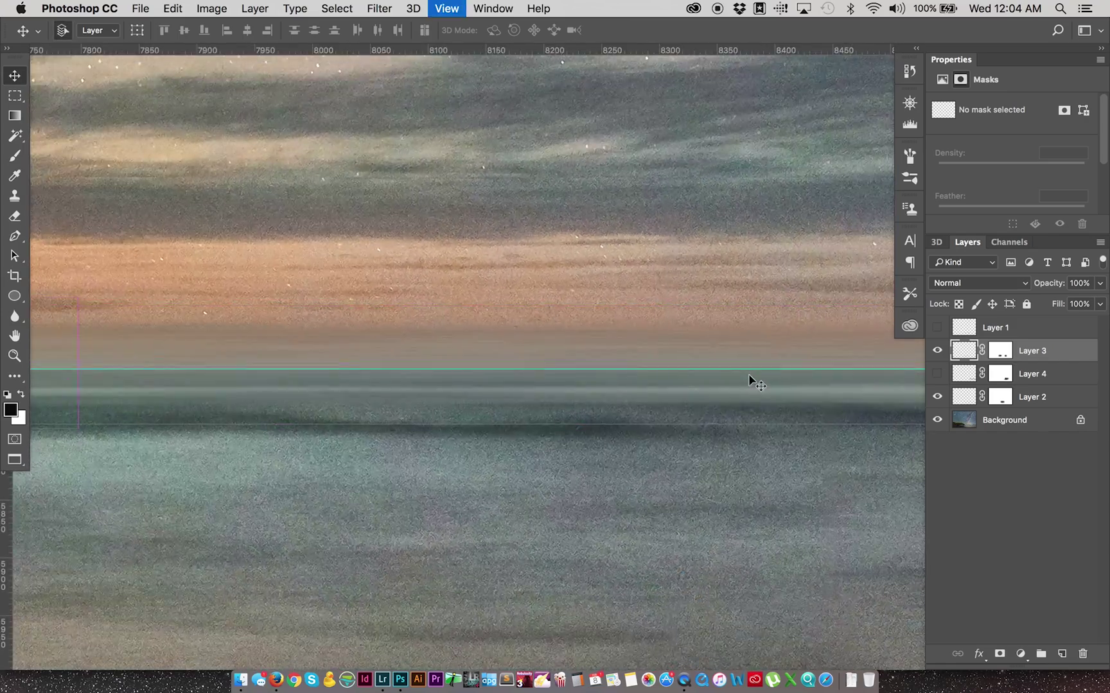
{"action": "scroll", "coordinate": [750, 379], "scroll_direction": "right", "scroll_amount": 7}
{"action": "scroll", "coordinate": [750, 379], "scroll_direction": "right", "scroll_amount": 12}
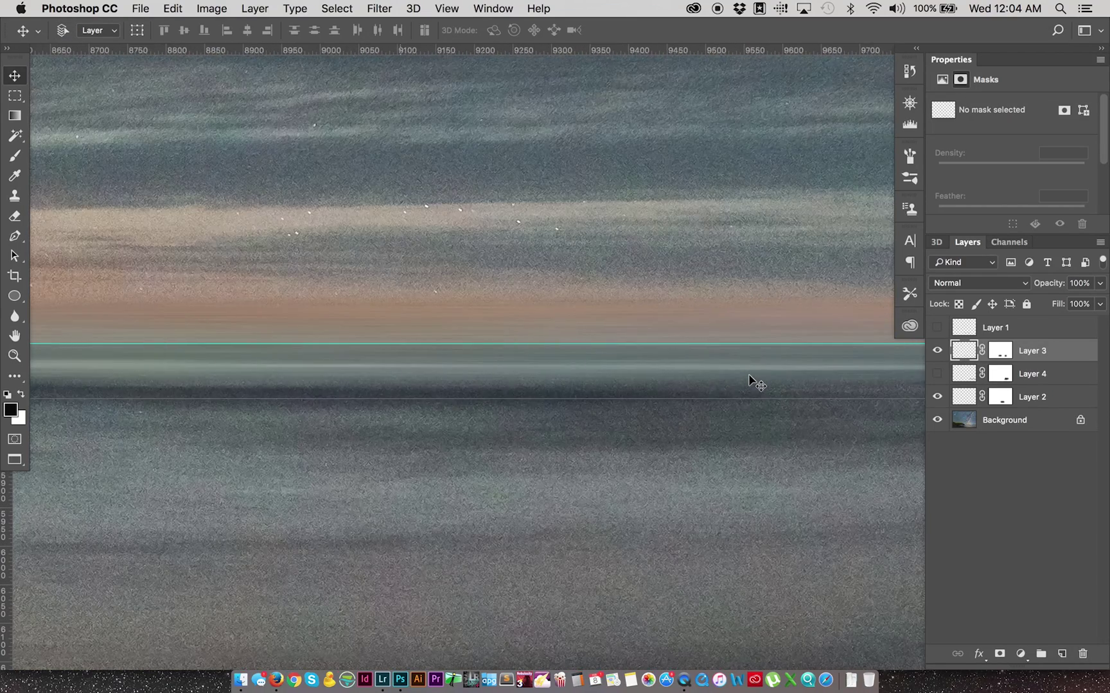
{"action": "scroll", "coordinate": [748, 379], "scroll_direction": "left", "scroll_amount": 4}
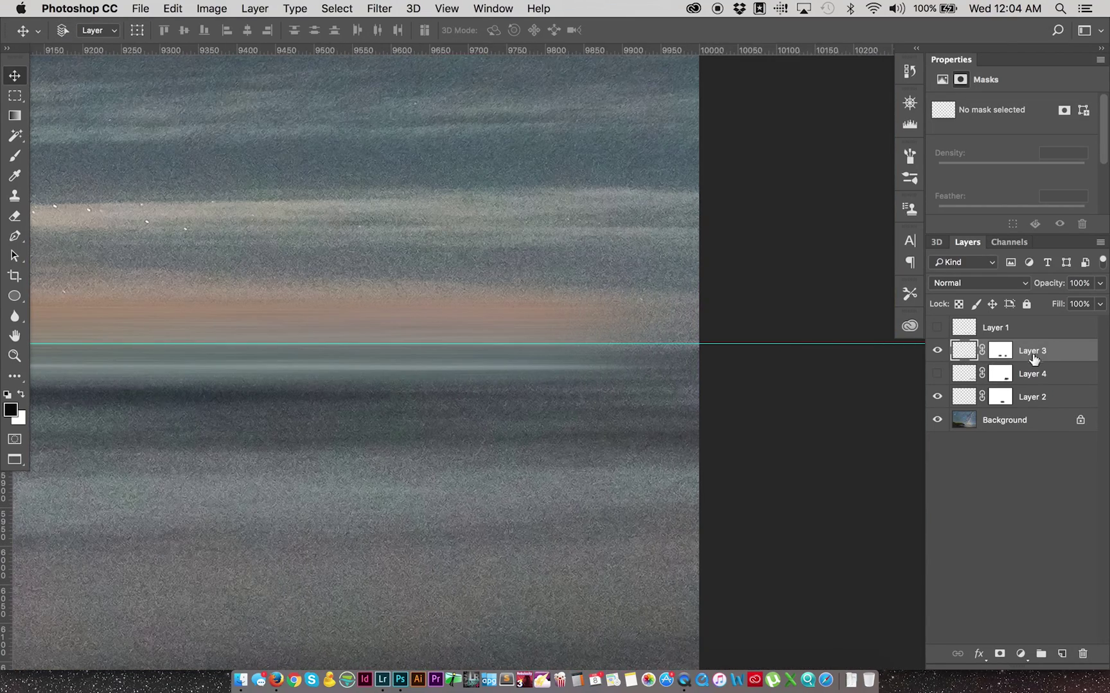
Show Layer 4 again, check its strip along the horizon, and hide the guides
{"action": "left_click", "coordinate": [936, 375]}
{"action": "left_click", "coordinate": [971, 381]}
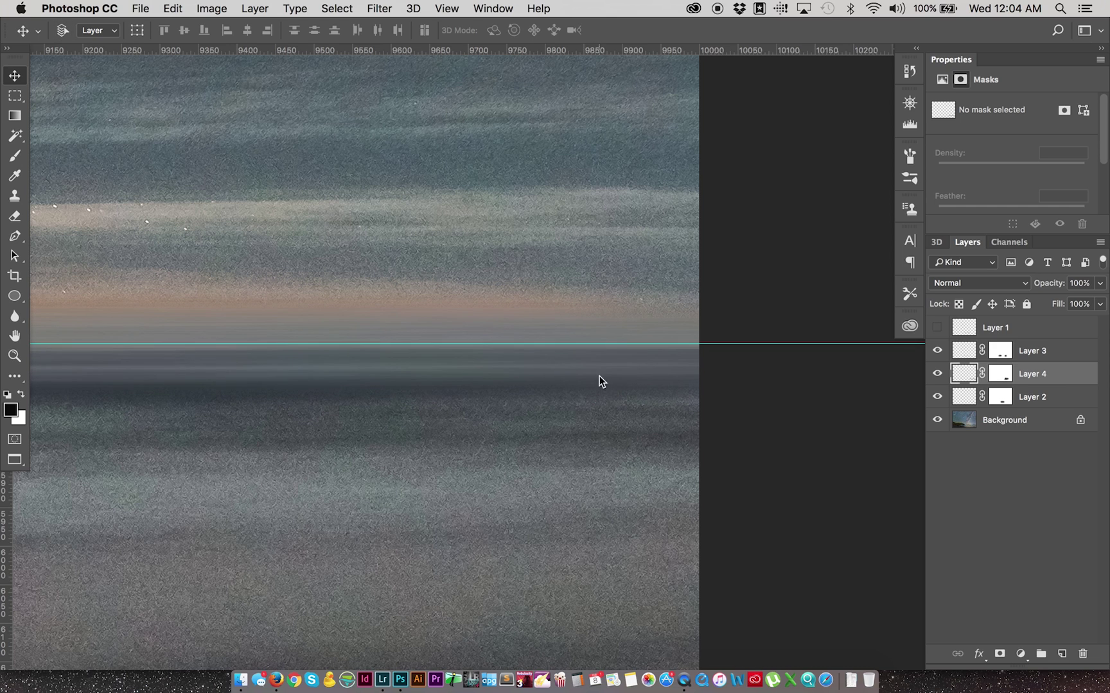
{"action": "scroll", "coordinate": [599, 380], "scroll_direction": "left", "scroll_amount": 1}
{"action": "scroll", "coordinate": [599, 380], "scroll_direction": "left", "scroll_amount": 15}
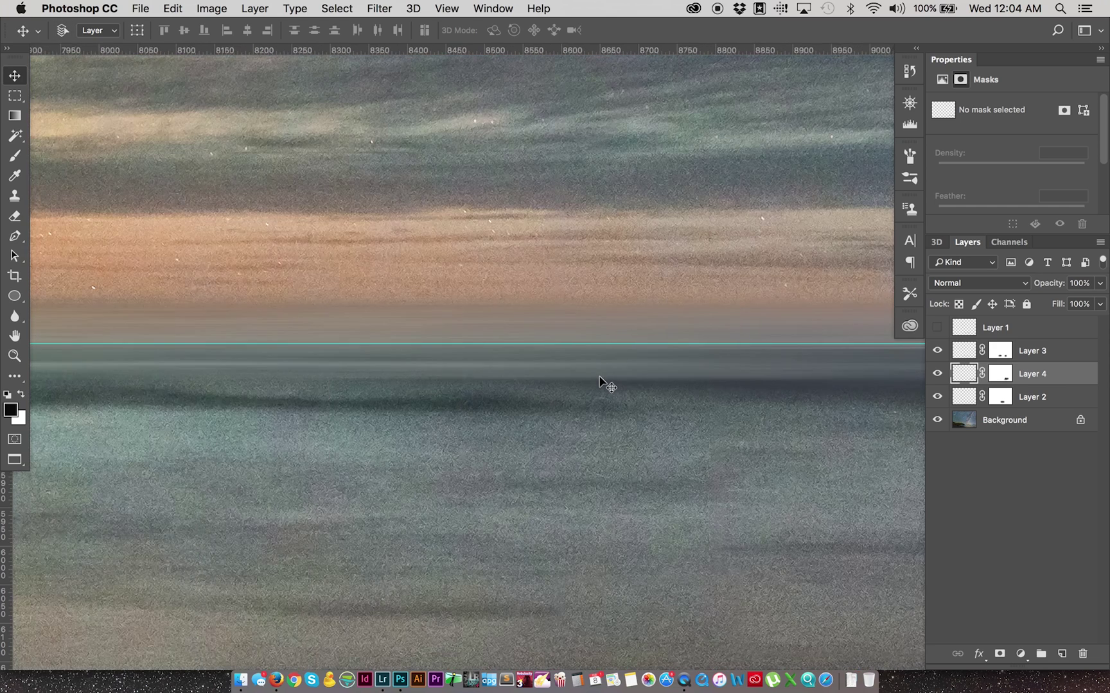
{"action": "scroll", "coordinate": [600, 381], "scroll_direction": "left", "scroll_amount": 6}
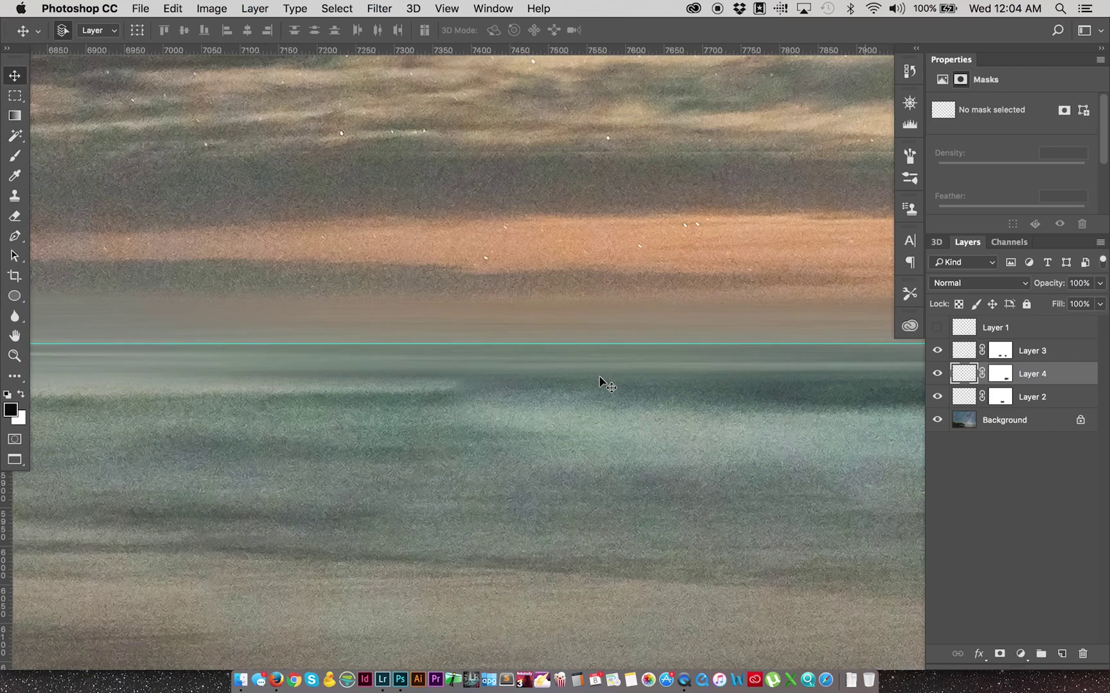
{"action": "key", "text": "super+;"}
{"action": "key", "text": "super+0"}
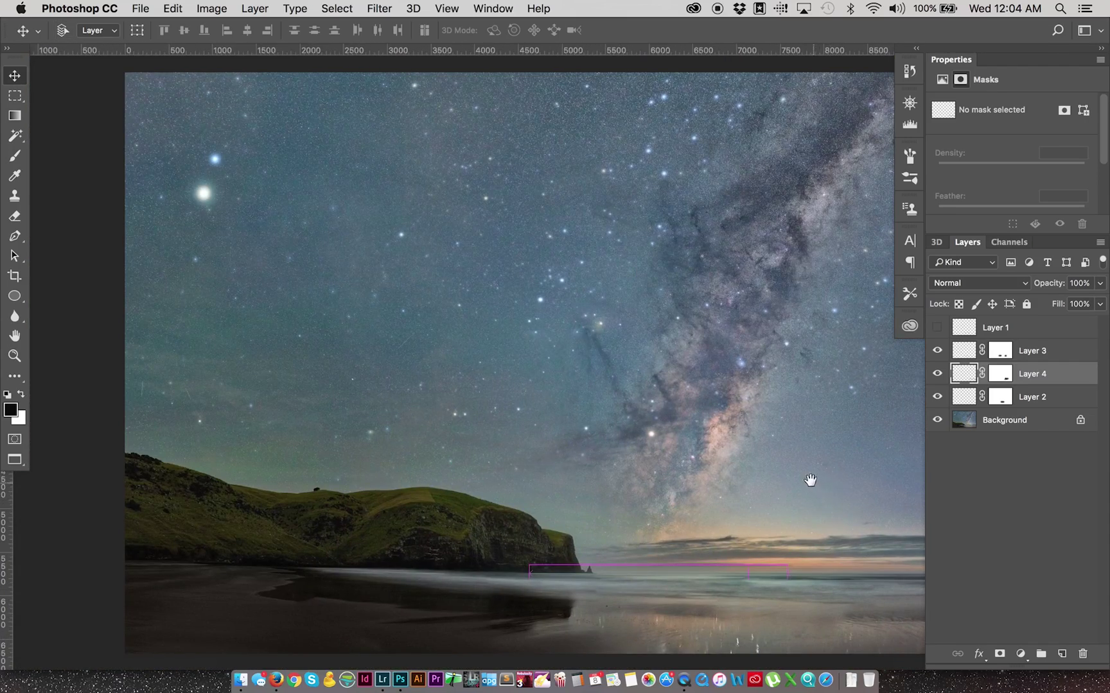
{"action": "left_click_drag", "start_coordinate": [810, 481], "coordinate": [521, 400]}
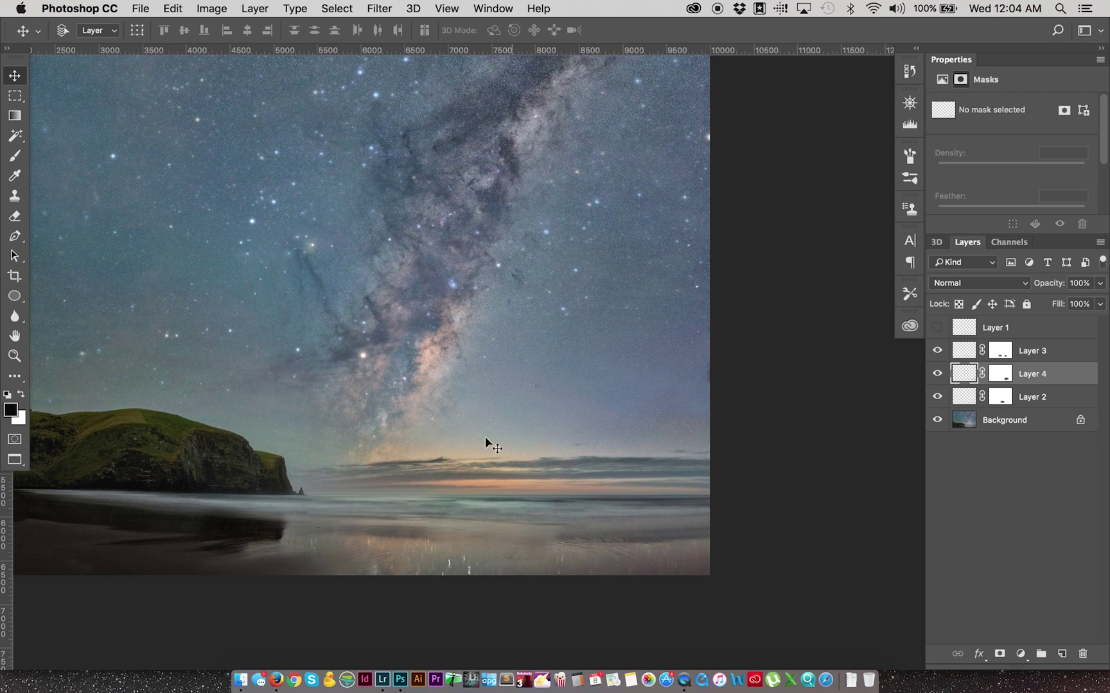
Show Layer 1 and move it directly above the Background, below the masked strips
{"action": "left_click", "coordinate": [938, 329]}
{"action": "left_click", "coordinate": [995, 329]}
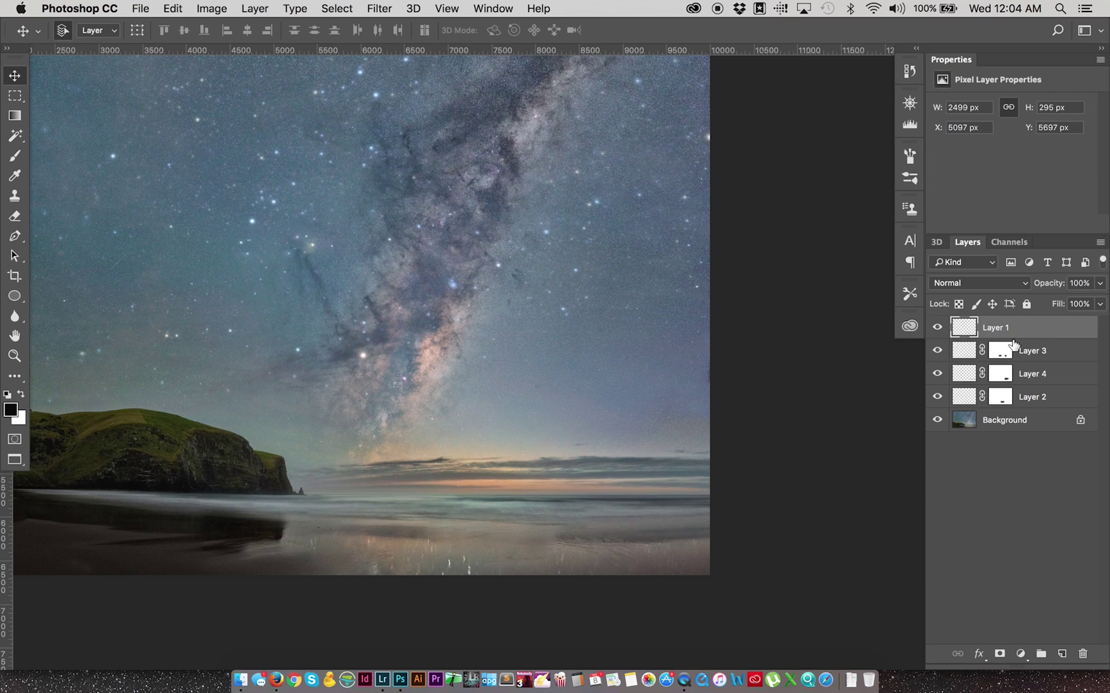
{"action": "key", "text": "super+shift+bracketleft"}
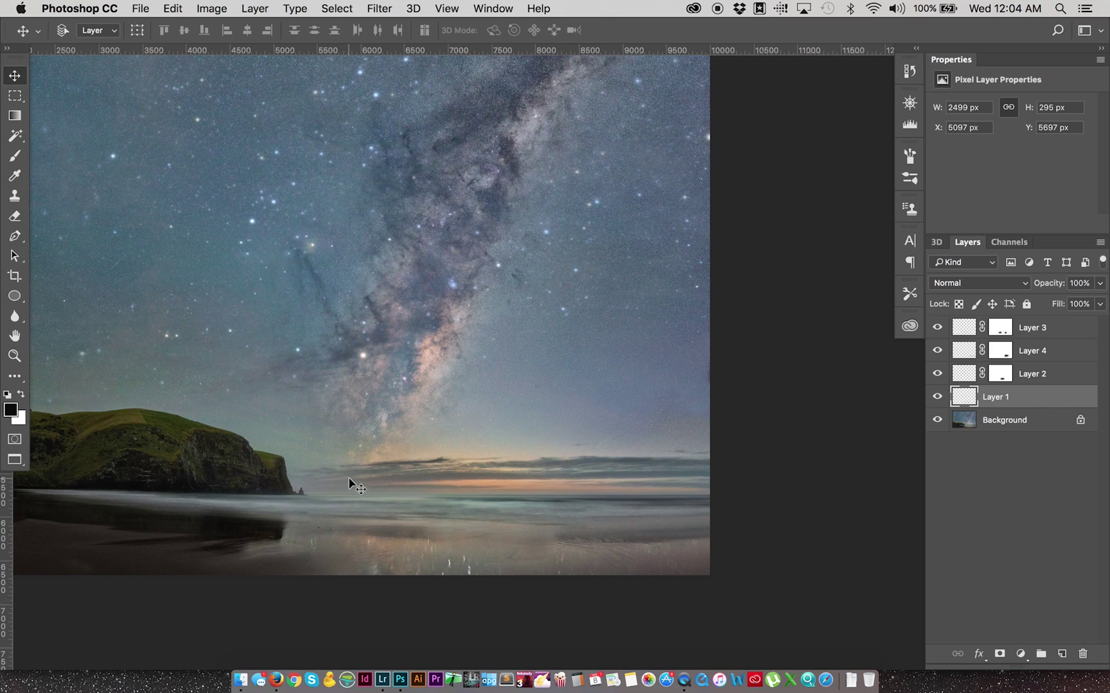
Group Layers 2, 3 and 4 and compare the horizon with the group off and on
{"action": "key", "text": "z"}
{"action": "left_click_drag", "start_coordinate": [255, 441], "coordinate": [763, 532]}
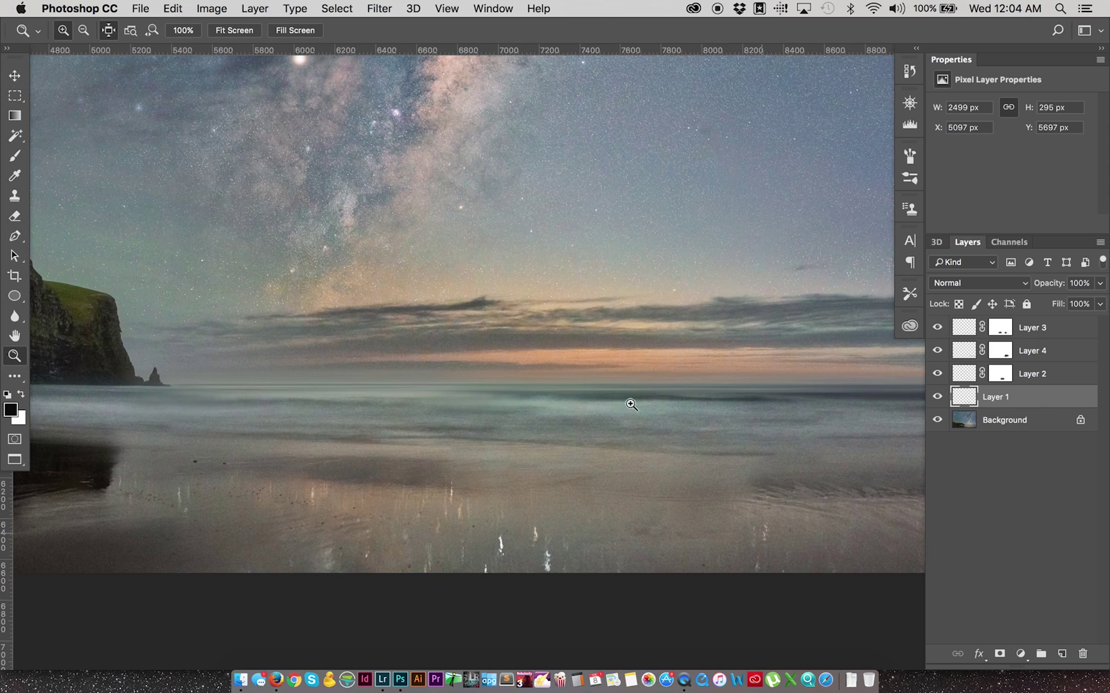
{"action": "left_click", "coordinate": [1040, 329]}
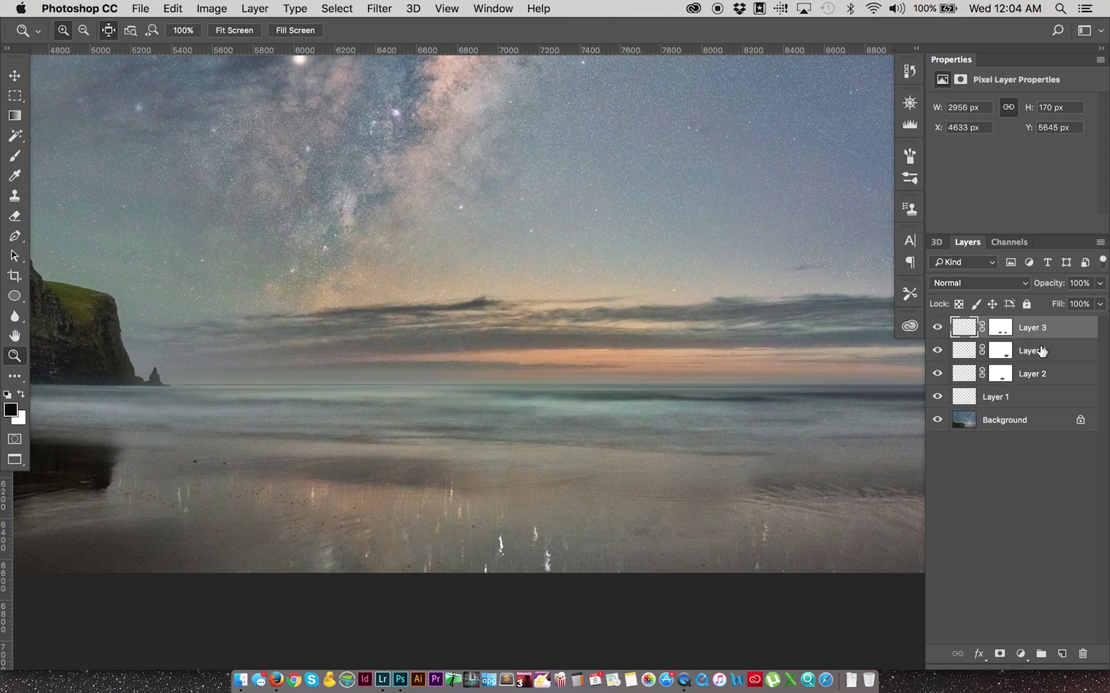
{"action": "left_click", "coordinate": [1043, 374], "text": "shift"}
{"action": "key", "text": "super+g"}
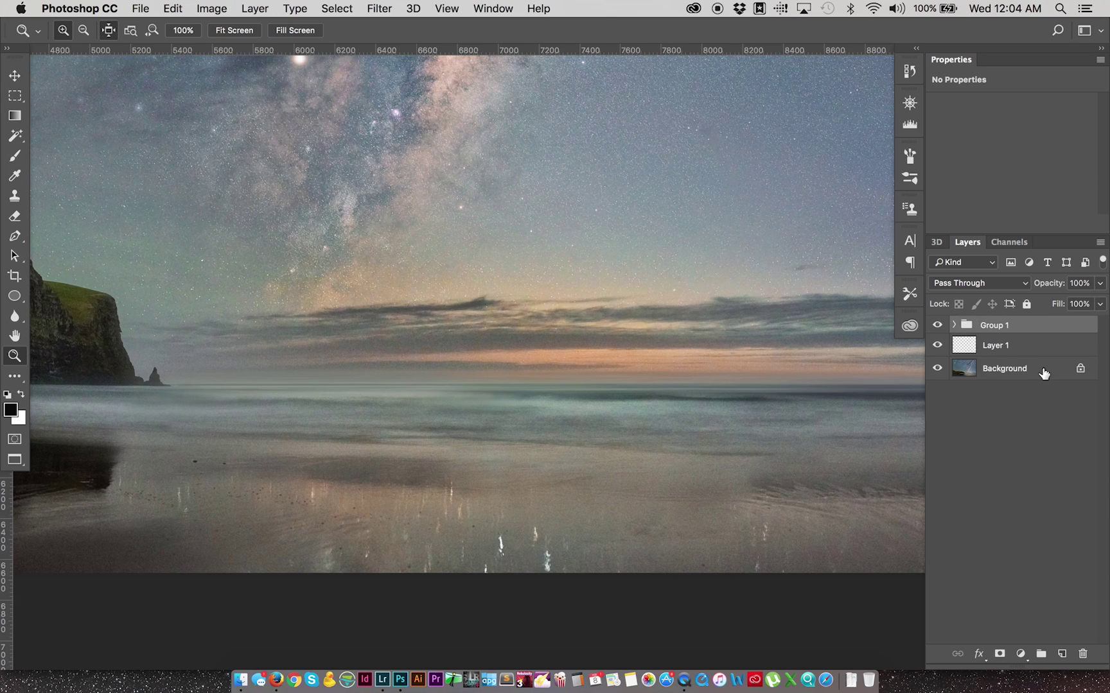
{"action": "left_click", "coordinate": [938, 325]}
{"action": "left_click", "coordinate": [939, 325]}
{"action": "left_click", "coordinate": [940, 325]}
{"action": "left_click", "coordinate": [938, 326]}
Select the sky band above the horizon with a 1 px feather and mask that area out of Group 1
{"action": "key", "text": "m"}
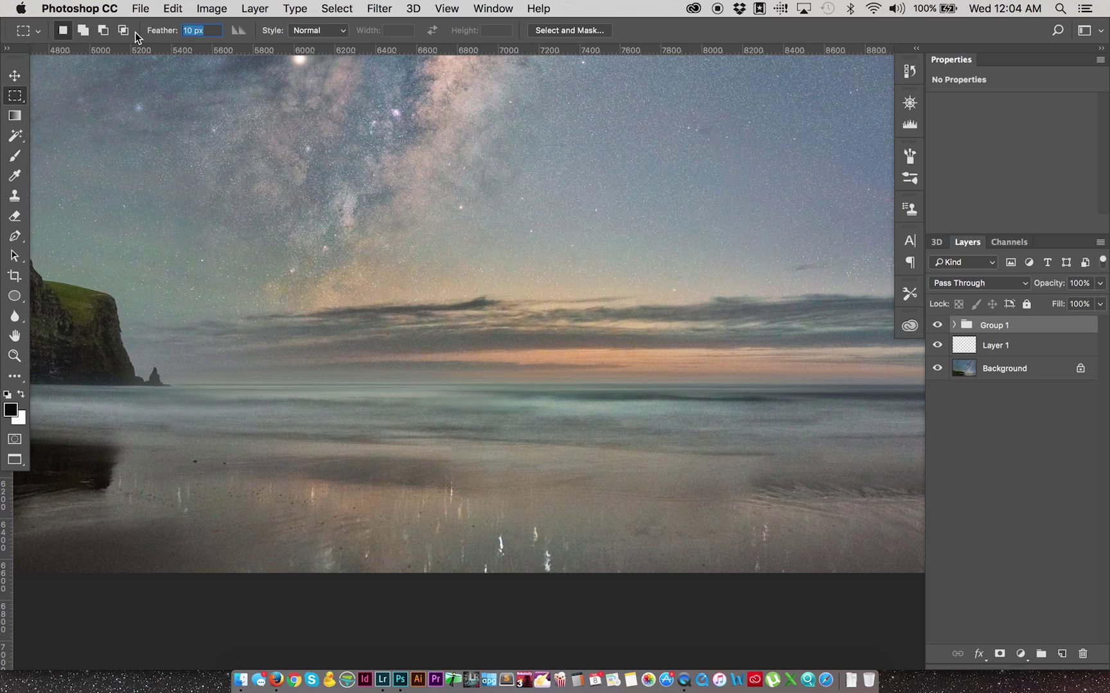
{"action": "type", "text": "1"}
{"action": "left_click_drag", "start_coordinate": [95, 255], "coordinate": [915, 384]}
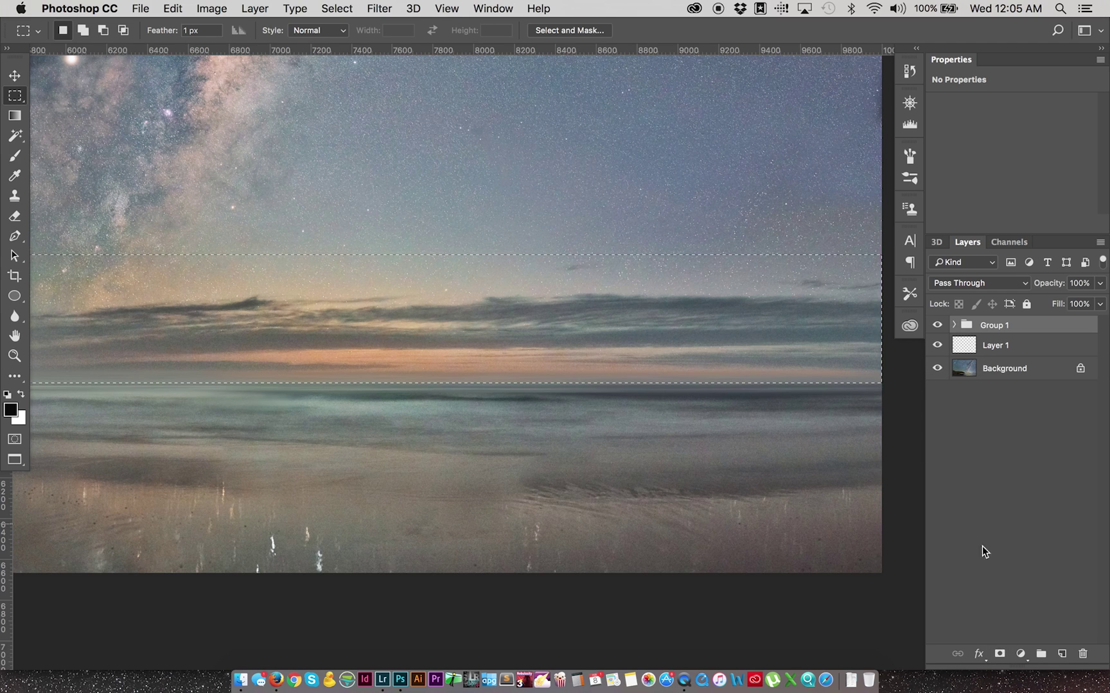
{"action": "left_click", "coordinate": [999, 654]}
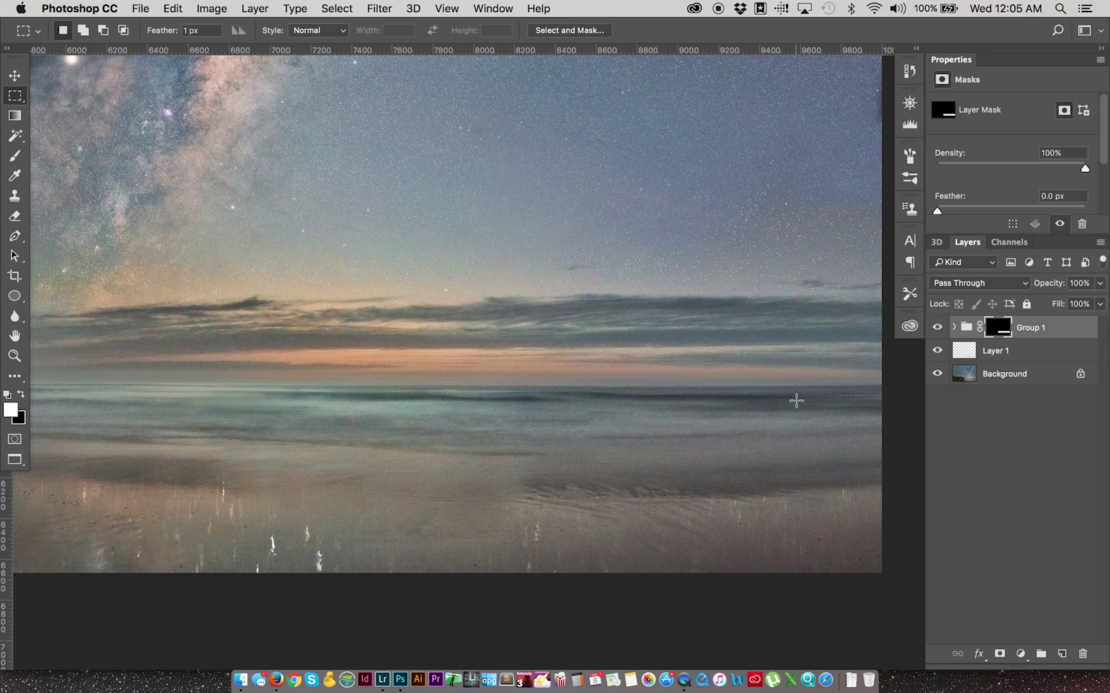
{"action": "key", "text": "super+i"}
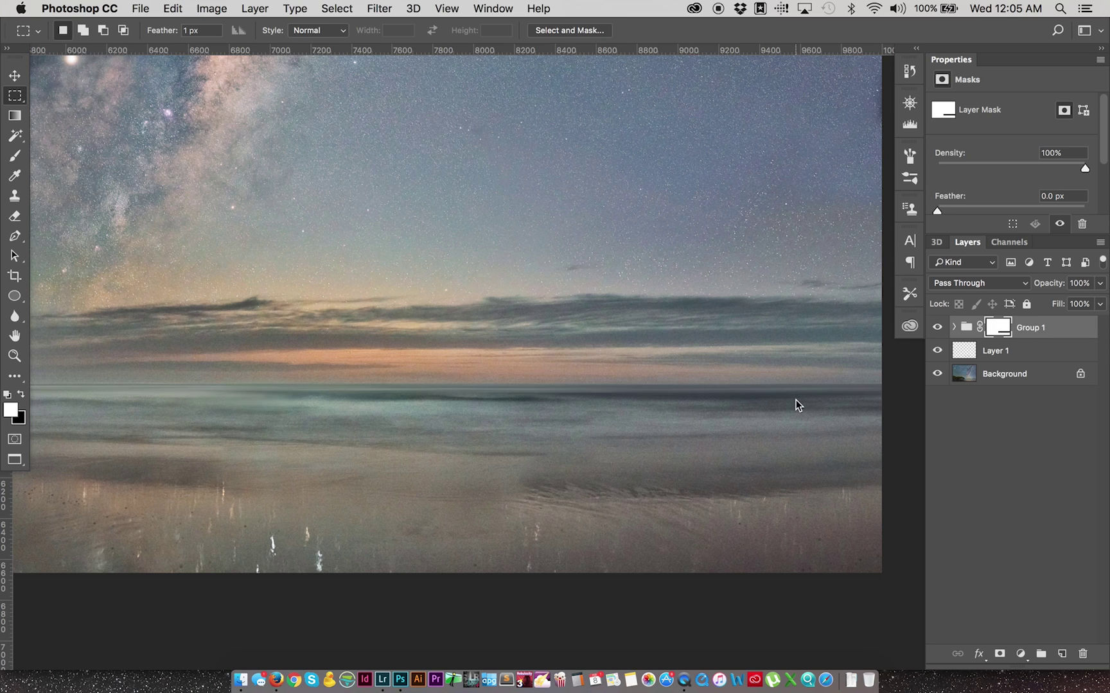
Feather Group 1's layer mask by 2.9 px to soften the transition along the horizon
{"action": "left_click_drag", "start_coordinate": [186, 319], "coordinate": [315, 312]}
{"action": "scroll", "coordinate": [314, 314], "scroll_direction": "left", "scroll_amount": 5}
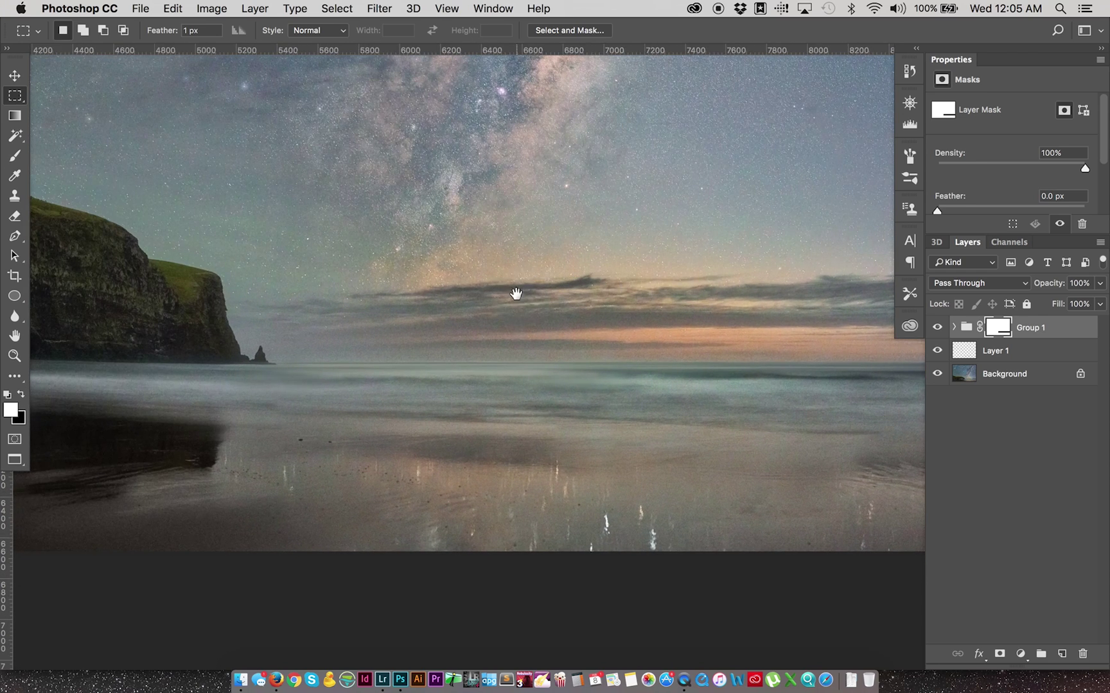
{"action": "key", "text": "z"}
{"action": "left_click_drag", "start_coordinate": [554, 282], "coordinate": [770, 448]}
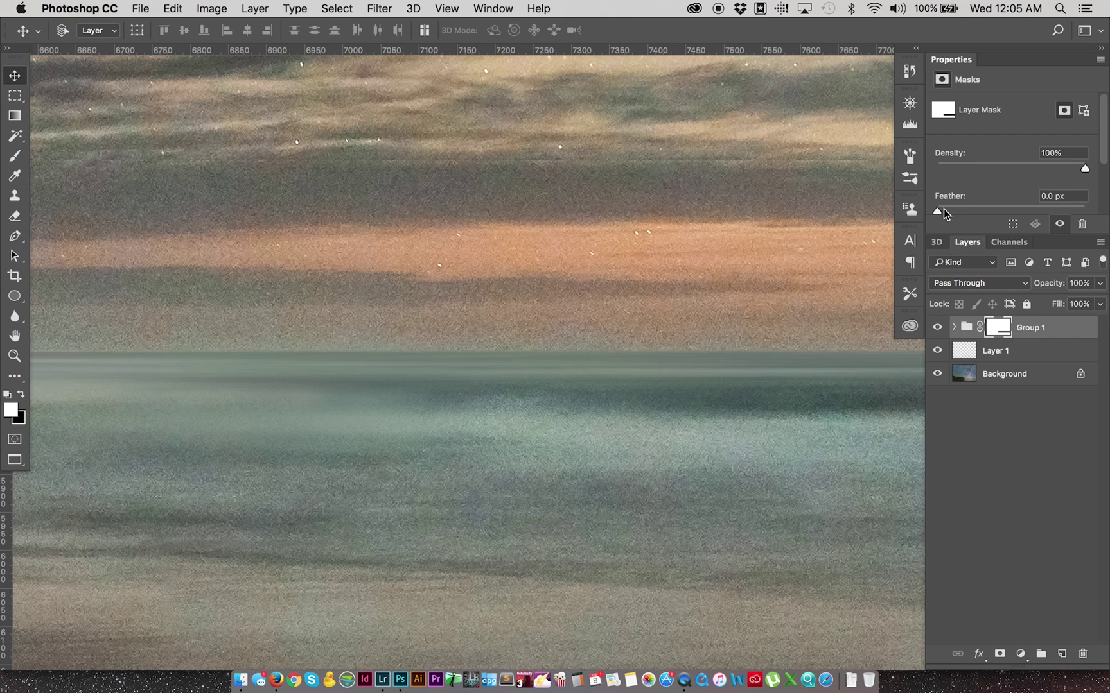
{"action": "left_click_drag", "start_coordinate": [943, 210], "coordinate": [959, 210]}
{"action": "key", "text": "super+minus"}
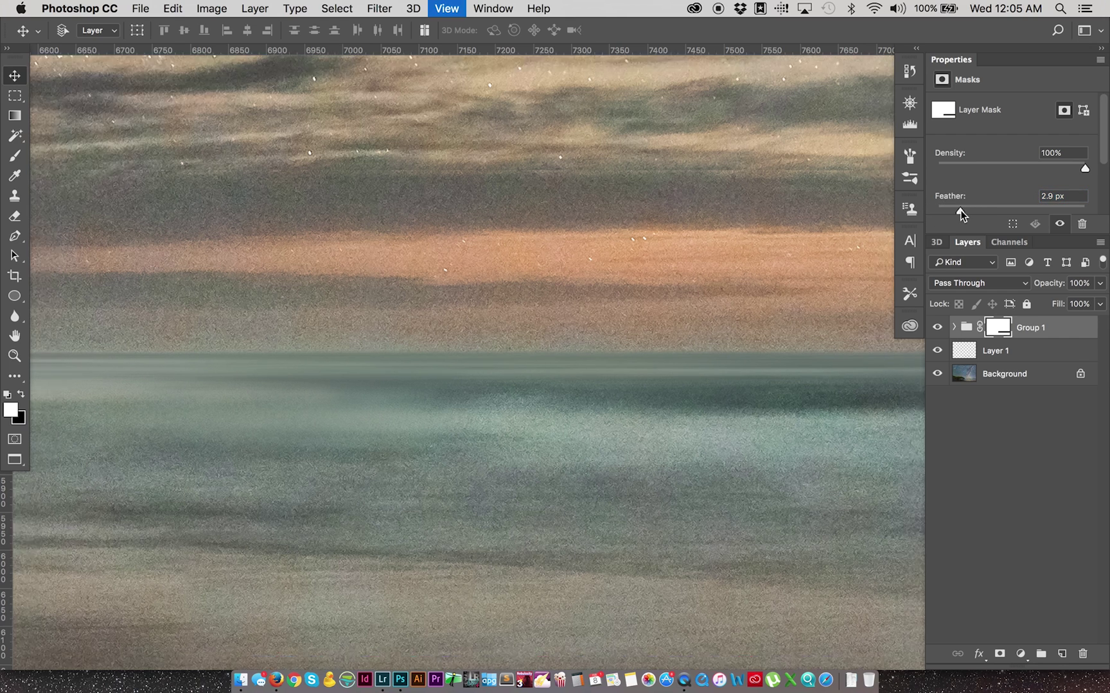
{"action": "key", "text": "super+minus"}
{"action": "key", "text": "super+minus"}
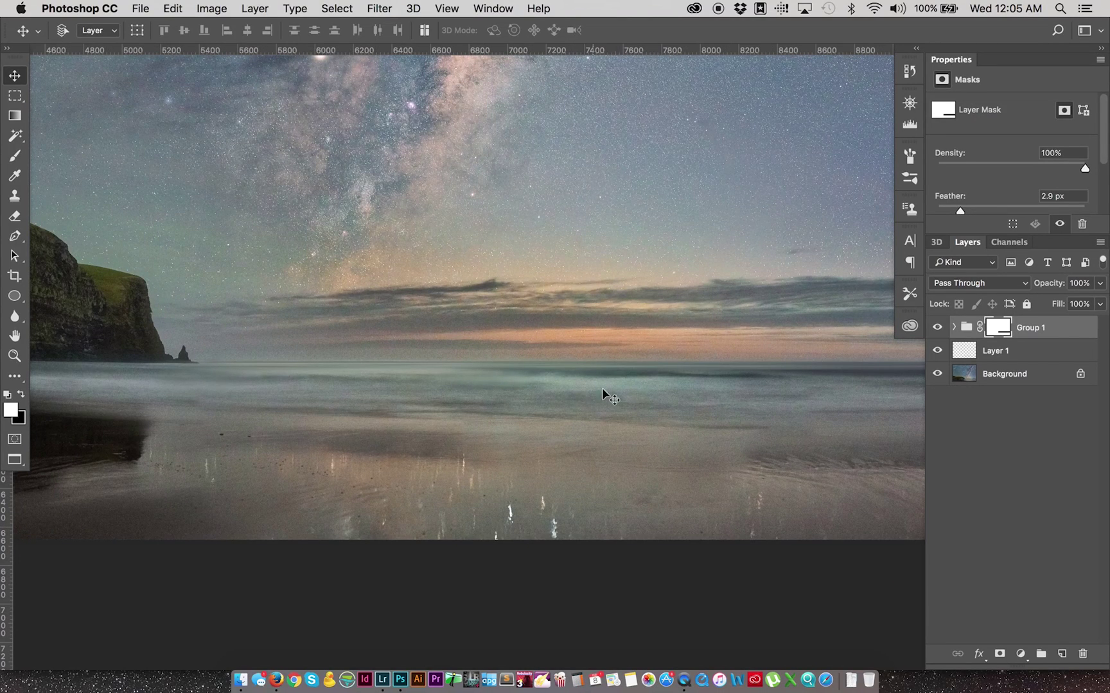
Examine the horizon across the beach and close up beside the sea stack, comparing it with Layer 3 off and on
{"action": "left_click_drag", "start_coordinate": [601, 392], "coordinate": [429, 392]}
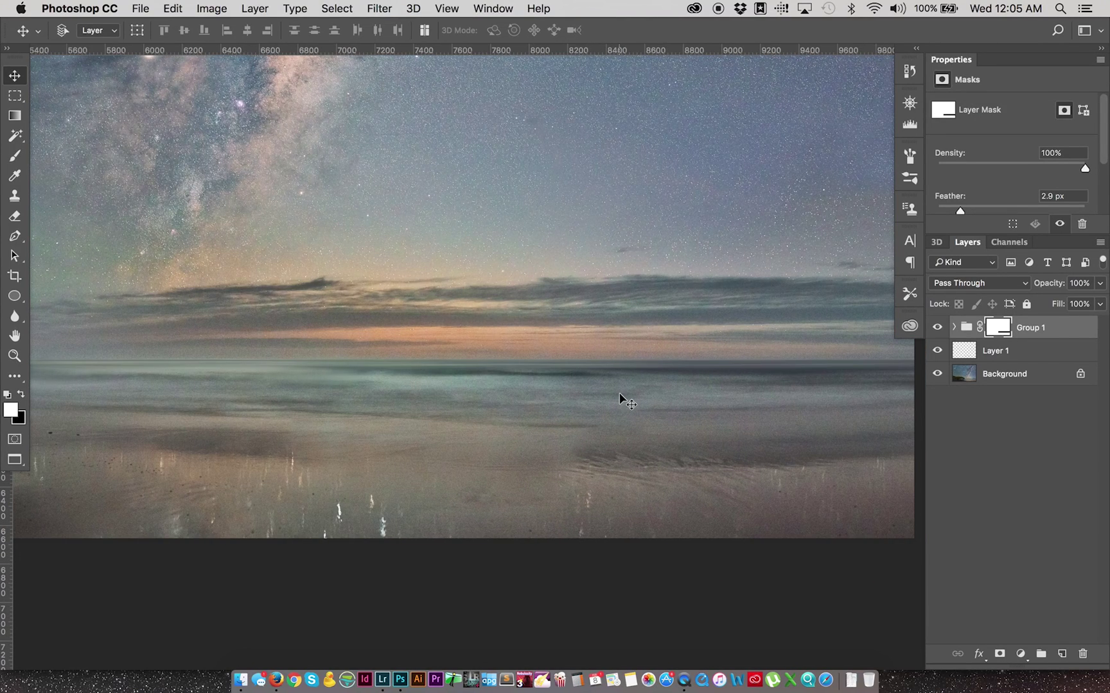
{"action": "left_click_drag", "start_coordinate": [255, 367], "coordinate": [548, 366]}
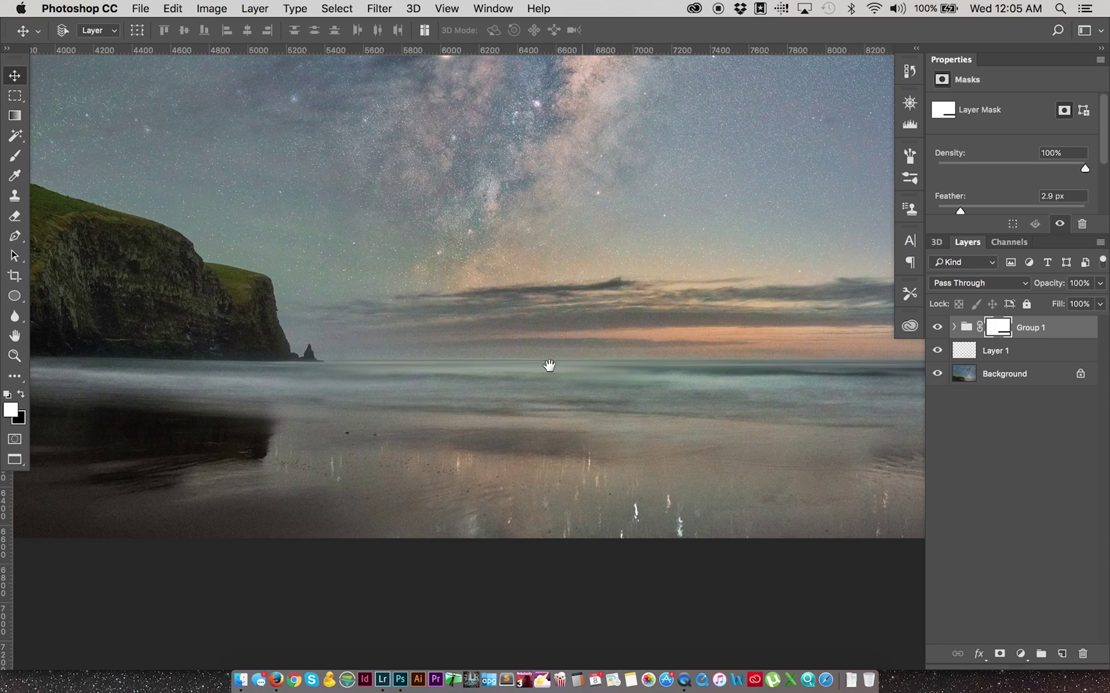
{"action": "key", "text": "z"}
{"action": "left_click_drag", "start_coordinate": [336, 341], "coordinate": [435, 403]}
{"action": "left_click_drag", "start_coordinate": [262, 312], "coordinate": [347, 323]}
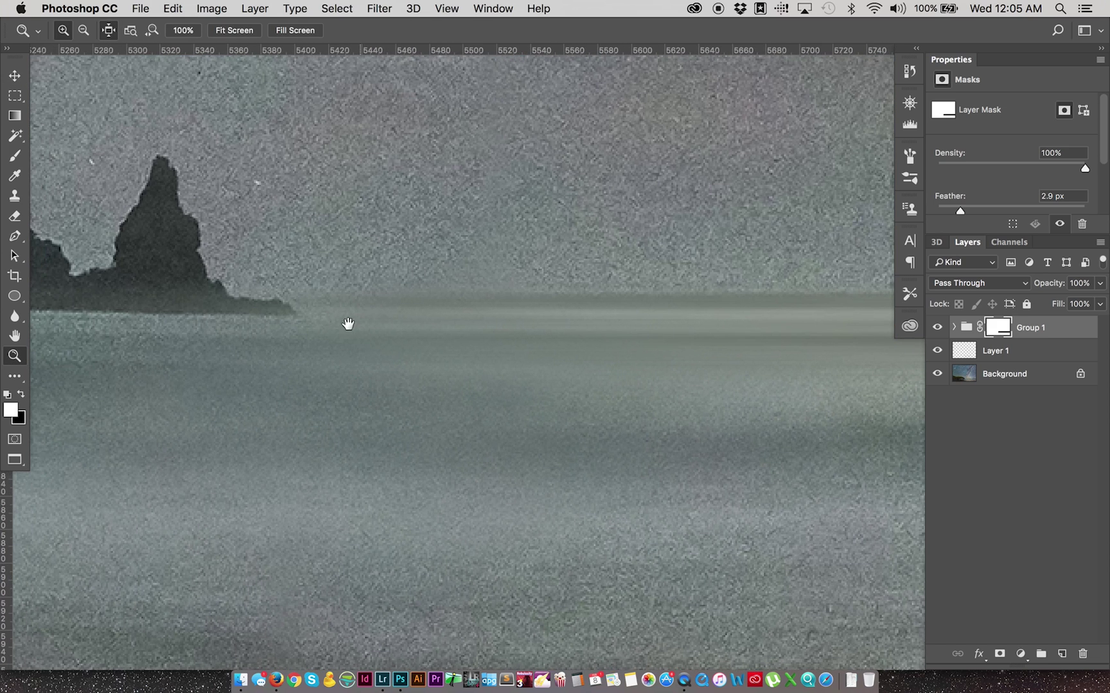
{"action": "key", "text": "v"}
{"action": "left_click", "coordinate": [447, 313]}
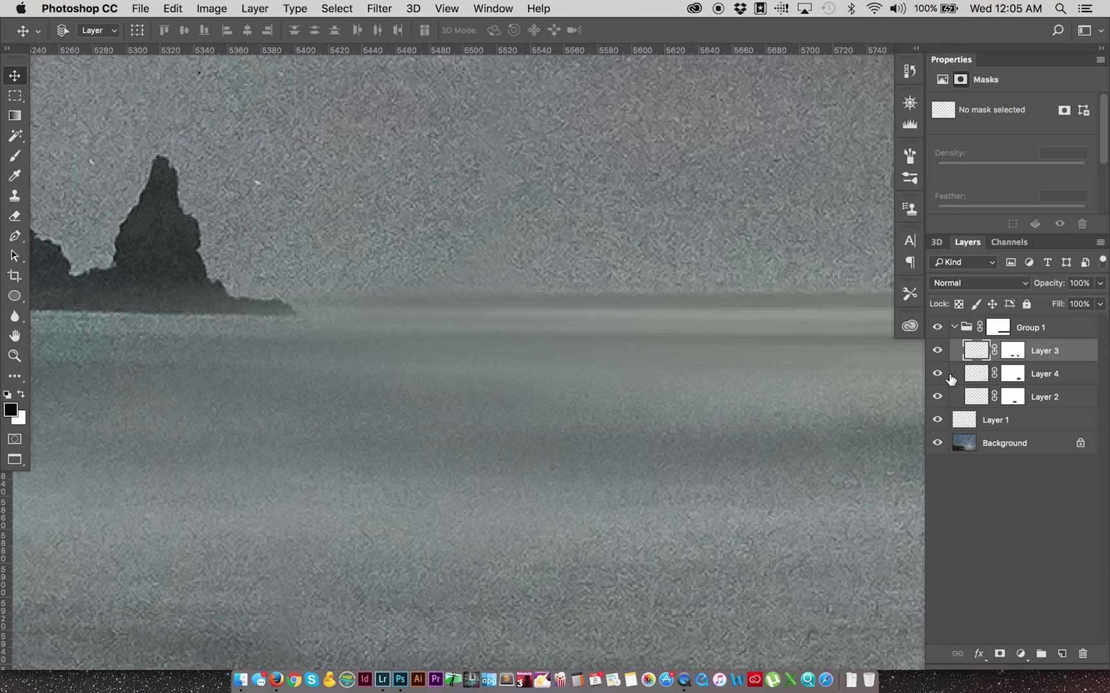
{"action": "left_click", "coordinate": [938, 352]}
{"action": "left_click", "coordinate": [937, 351]}
{"action": "left_click", "coordinate": [1012, 351]}
{"action": "key", "text": "x"}
{"action": "key", "text": "e"}
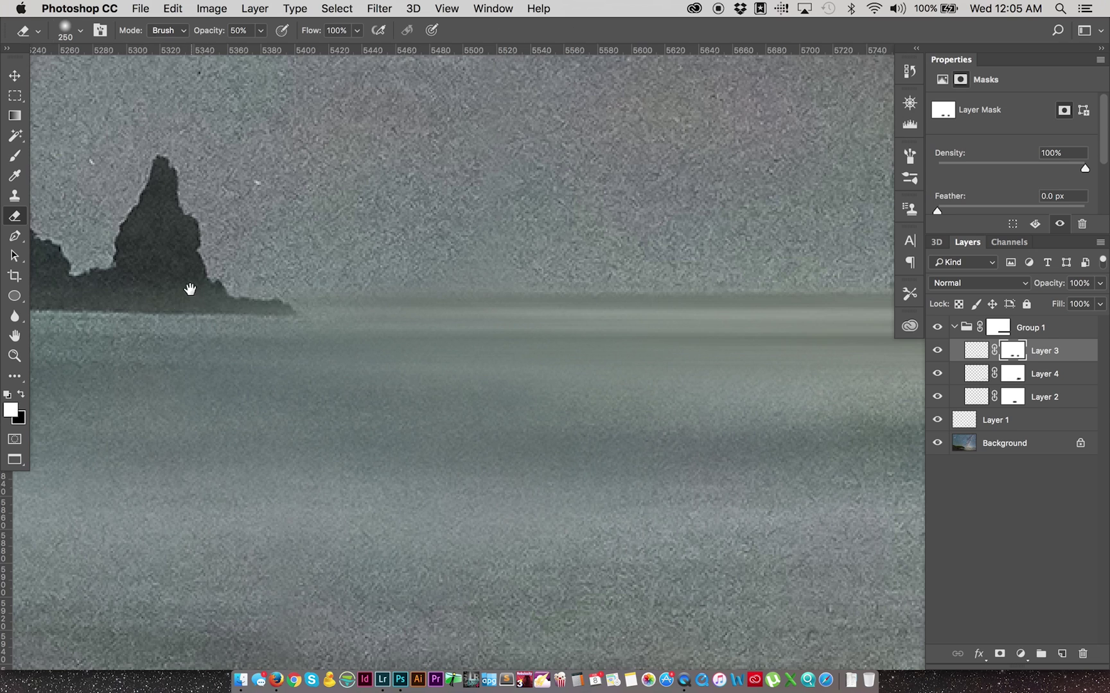
{"action": "left_click_drag", "start_coordinate": [188, 287], "coordinate": [376, 310]}
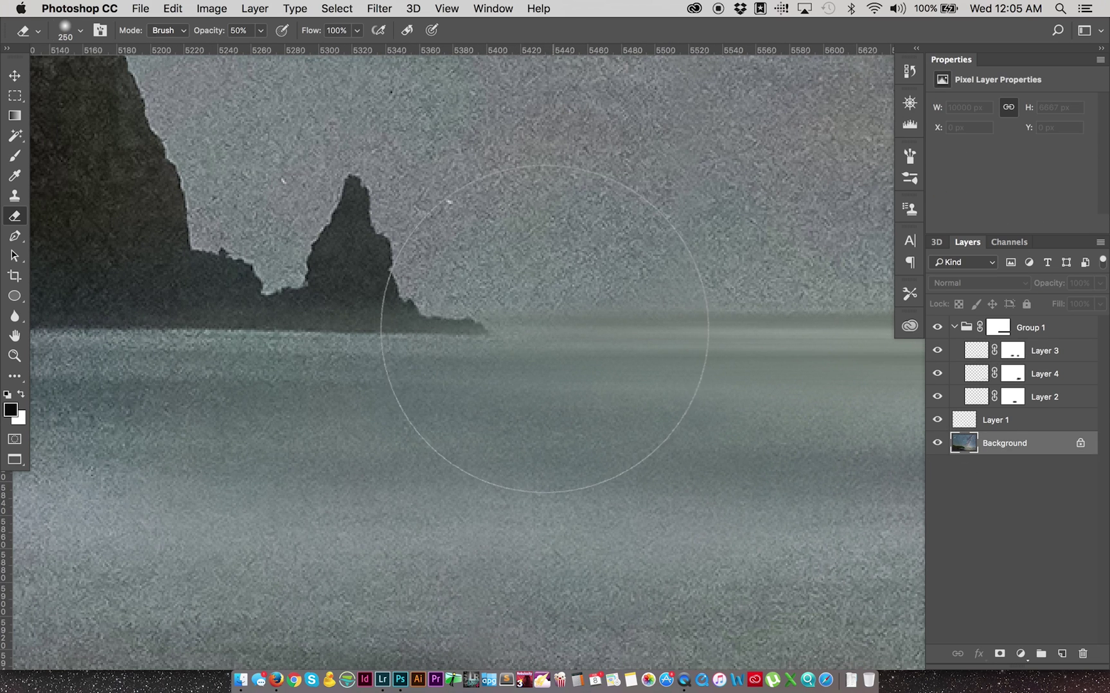
{"action": "key", "text": "x"}
{"action": "key", "text": "q"}
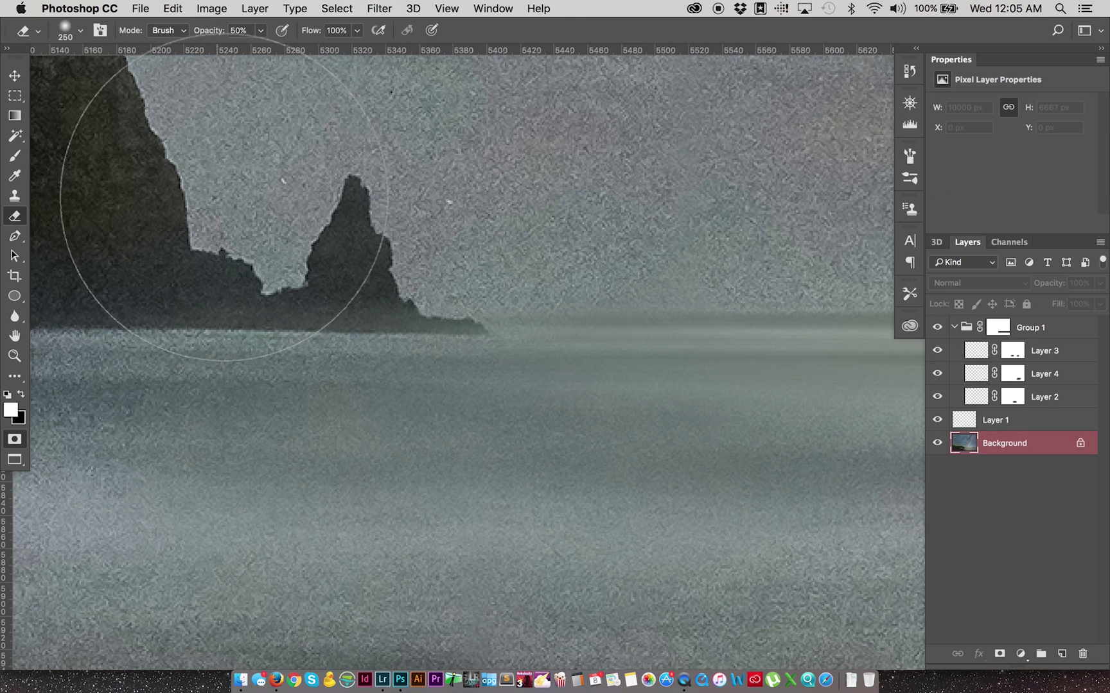
{"action": "key", "text": "q"}
{"action": "key", "text": "x"}
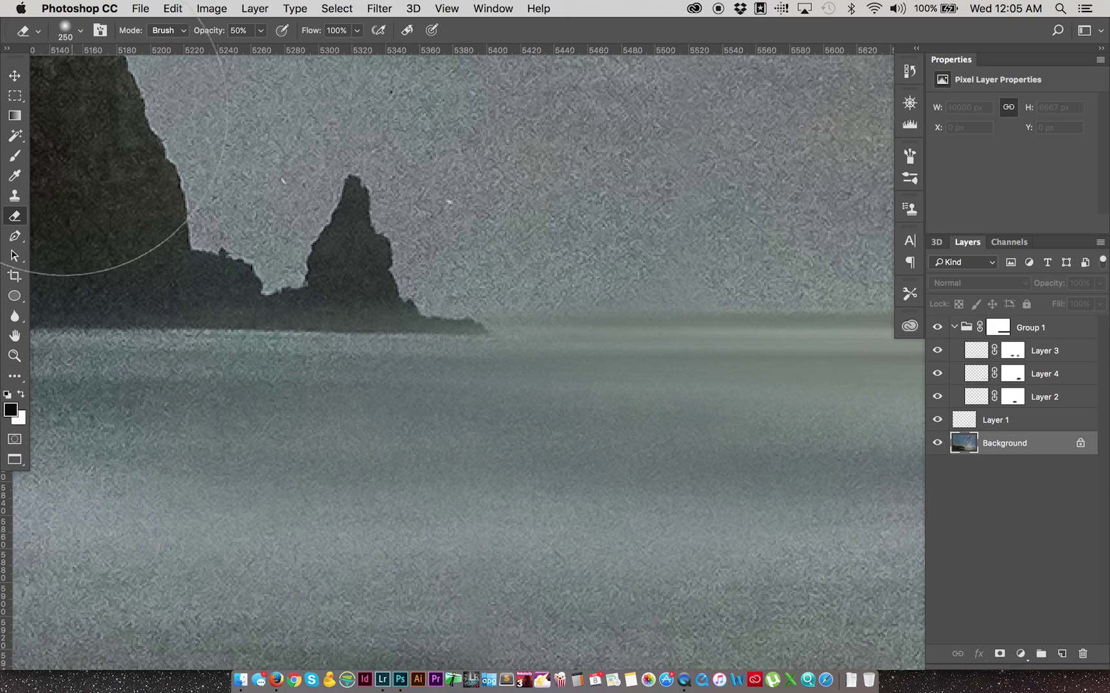
Select the cliff and sea stack on the Background with the Magic Wand and mask that area out of Layer 2
{"action": "key", "text": "w"}
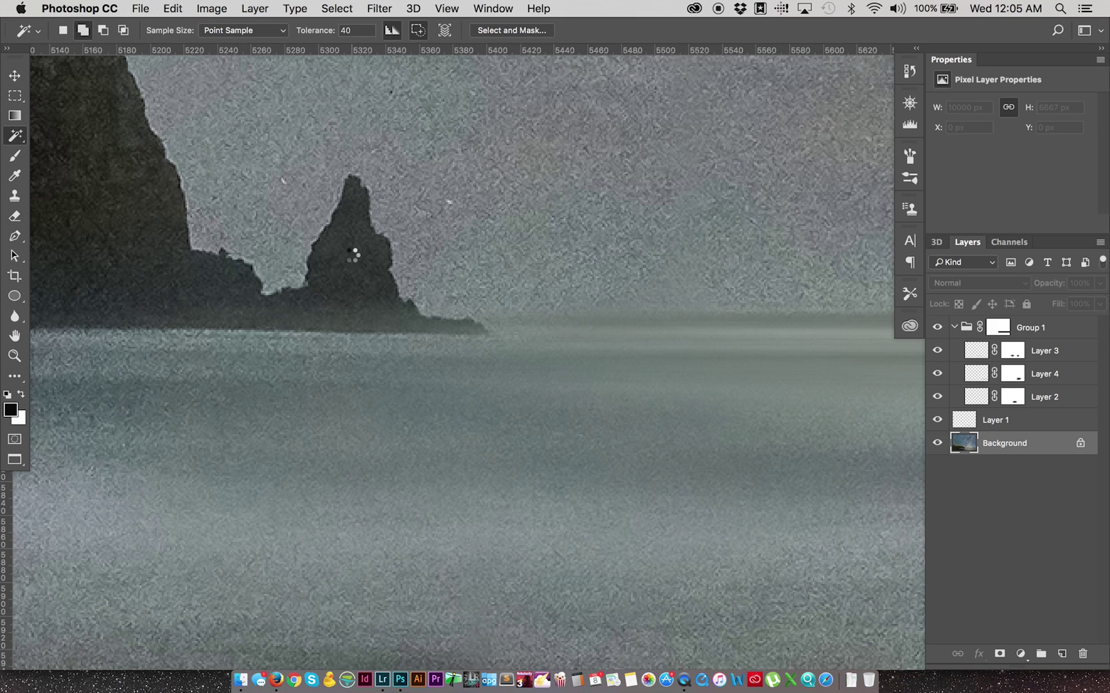
{"action": "left_click", "coordinate": [348, 256]}
{"action": "left_click", "coordinate": [1010, 398]}
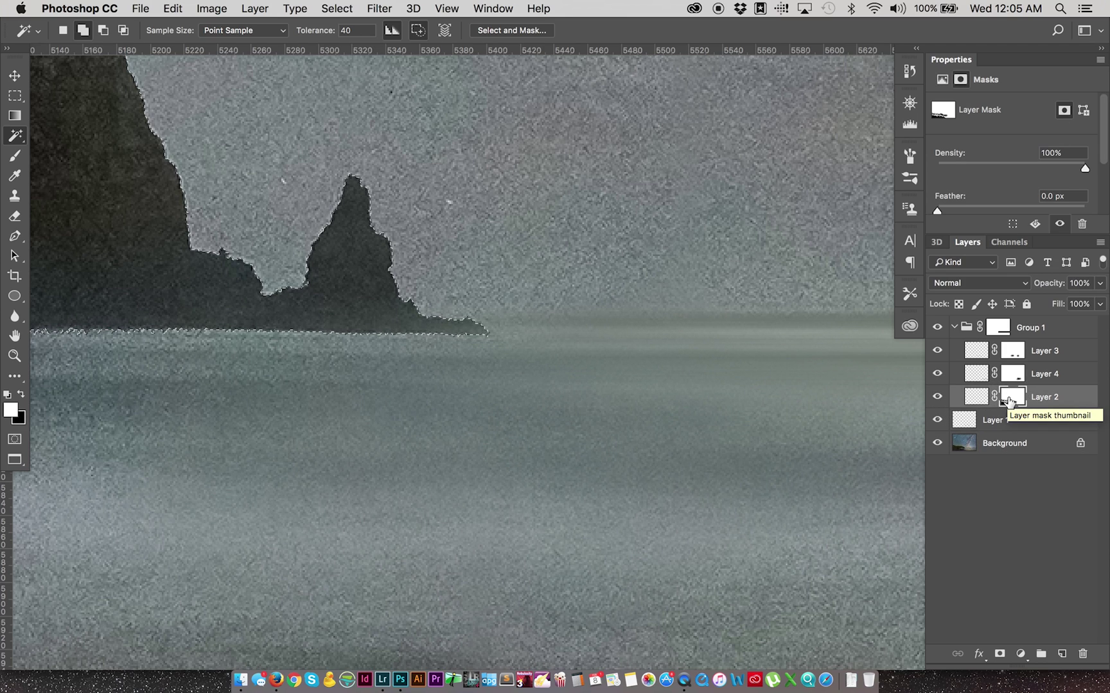
{"action": "key", "text": "BackSpace"}
{"action": "key", "text": "super+d"}
Reload the cliff selection and set up a 40 px eraser for Layer 2's mask at the sea stack's tip, then deselect
{"action": "scroll", "coordinate": [513, 265], "scroll_direction": "right", "scroll_amount": 5}
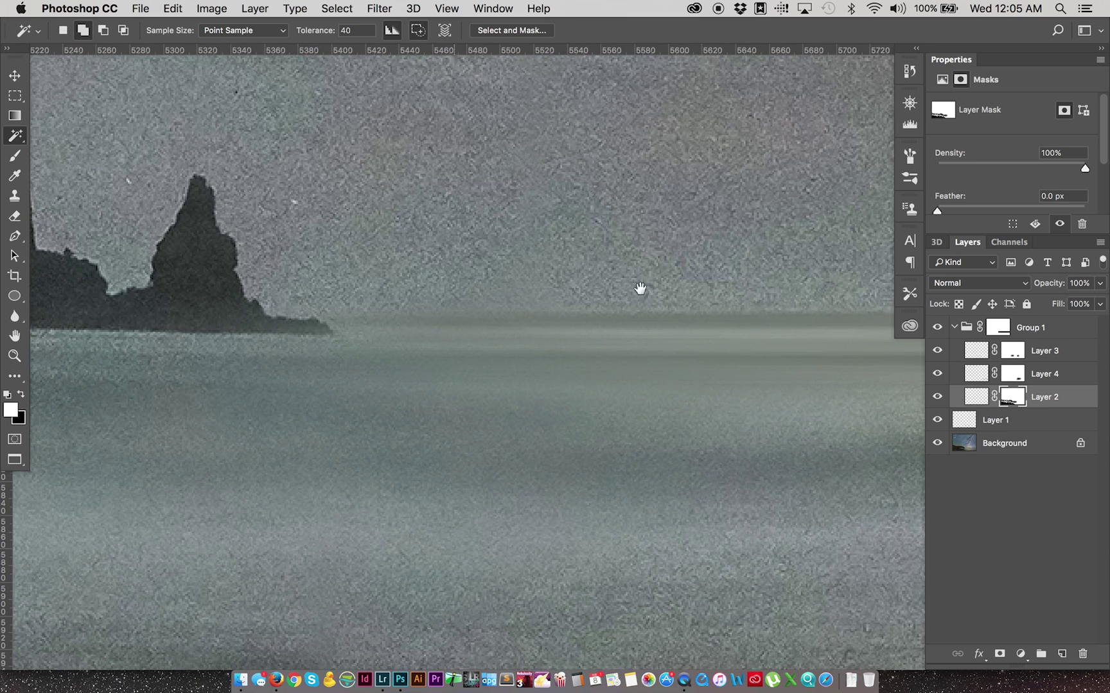
{"action": "left_click", "coordinate": [1011, 396], "text": "super"}
{"action": "key", "text": "e"}
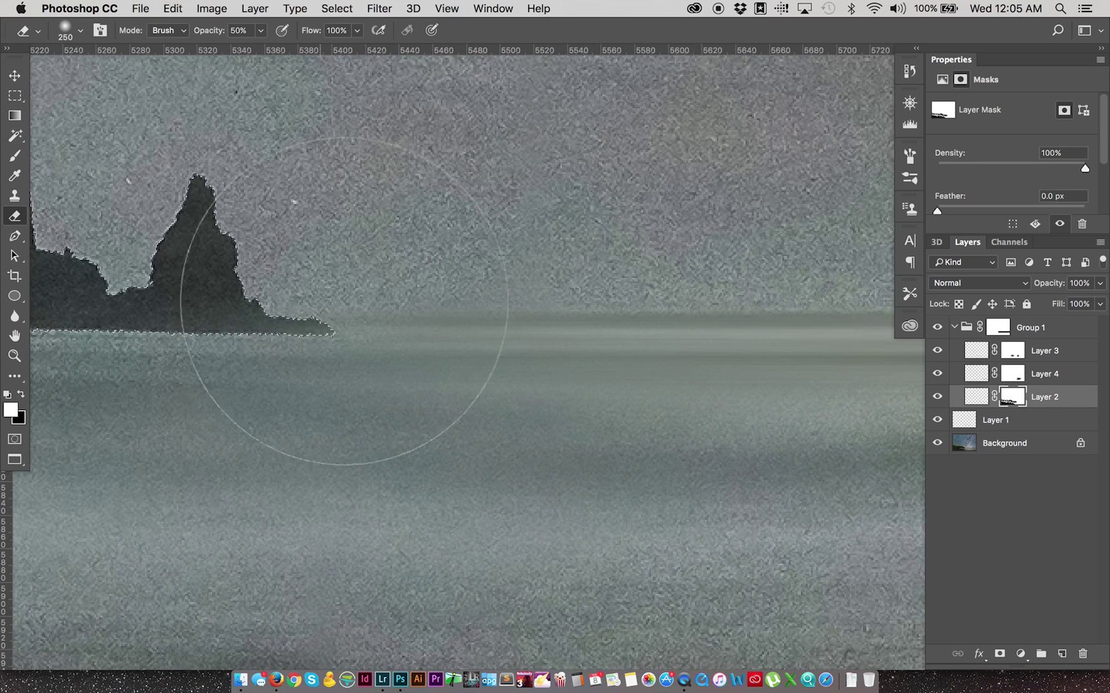
{"action": "key", "text": "bracketleft"}
{"action": "key", "text": "bracketleft"}
{"action": "key", "text": "bracketleft"}
{"action": "key", "text": "bracketleft"}
{"action": "key", "text": "bracketleft"}
{"action": "key", "text": "bracketleft"}
{"action": "key", "text": "bracketleft"}
{"action": "key", "text": "bracketleft"}
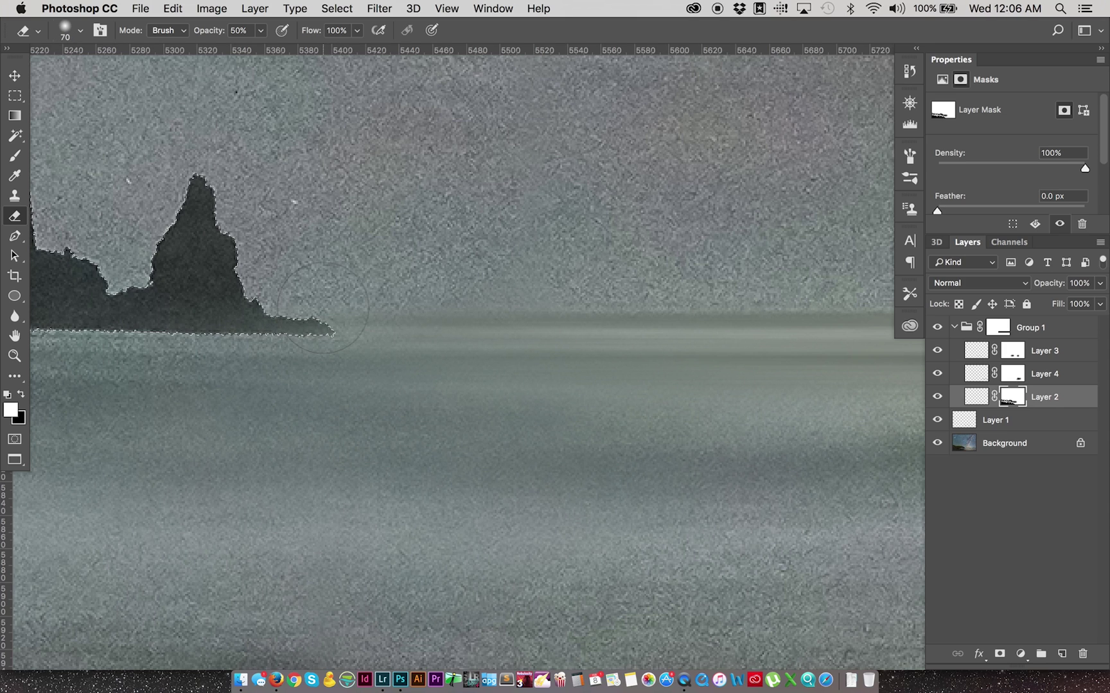
{"action": "key", "text": "bracketleft"}
{"action": "key", "text": "bracketleft"}
{"action": "key", "text": "bracketleft"}
{"action": "key", "text": "x"}
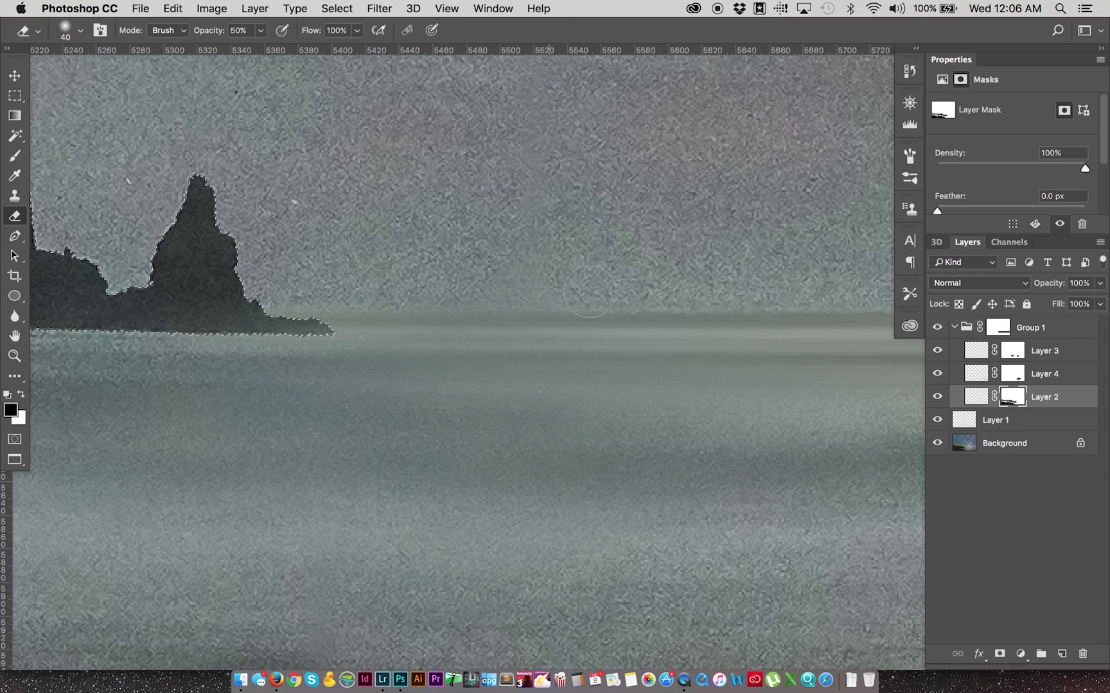
{"action": "key", "text": "super+d"}
Group Layer 1 together with Group 1 and compare the horizon with the new group off and on
{"action": "key", "text": "super+minus"}
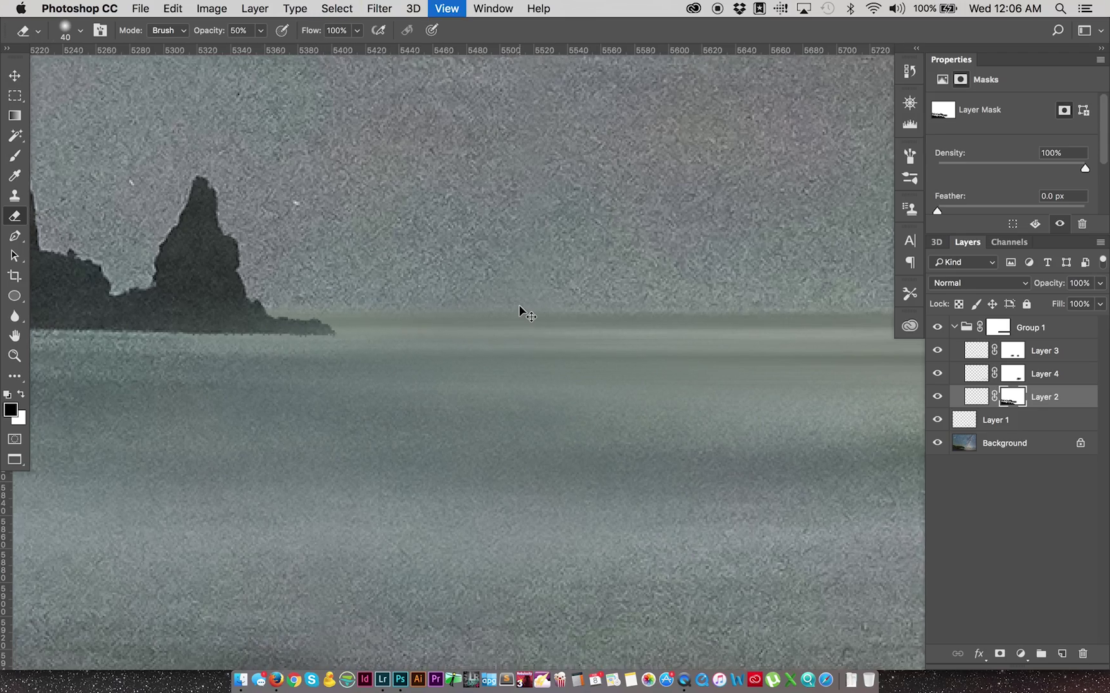
{"action": "key", "text": "super+minus"}
{"action": "key", "text": "super+minus"}
{"action": "left_click_drag", "start_coordinate": [677, 332], "coordinate": [360, 350]}
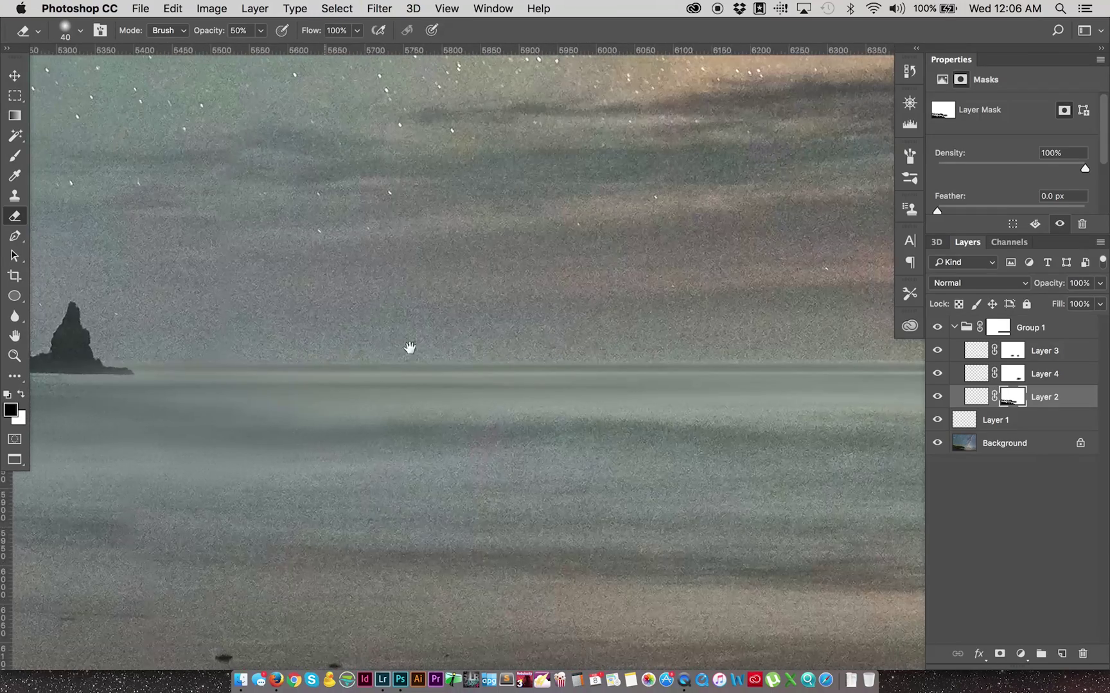
{"action": "key", "text": "v"}
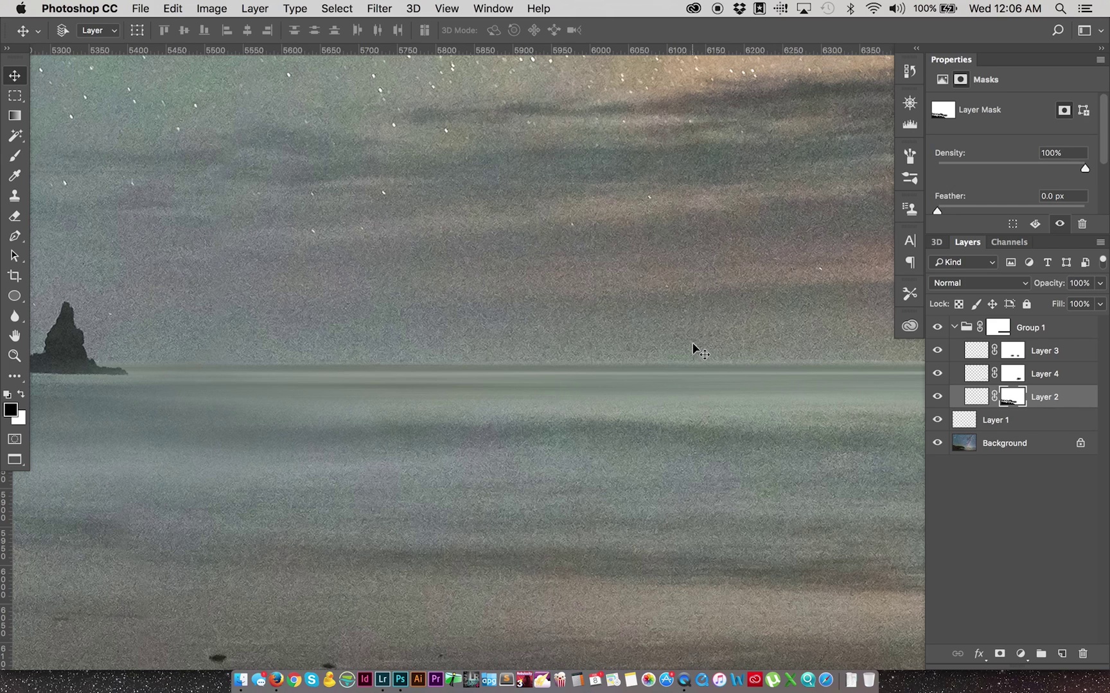
{"action": "left_click", "coordinate": [1045, 329]}
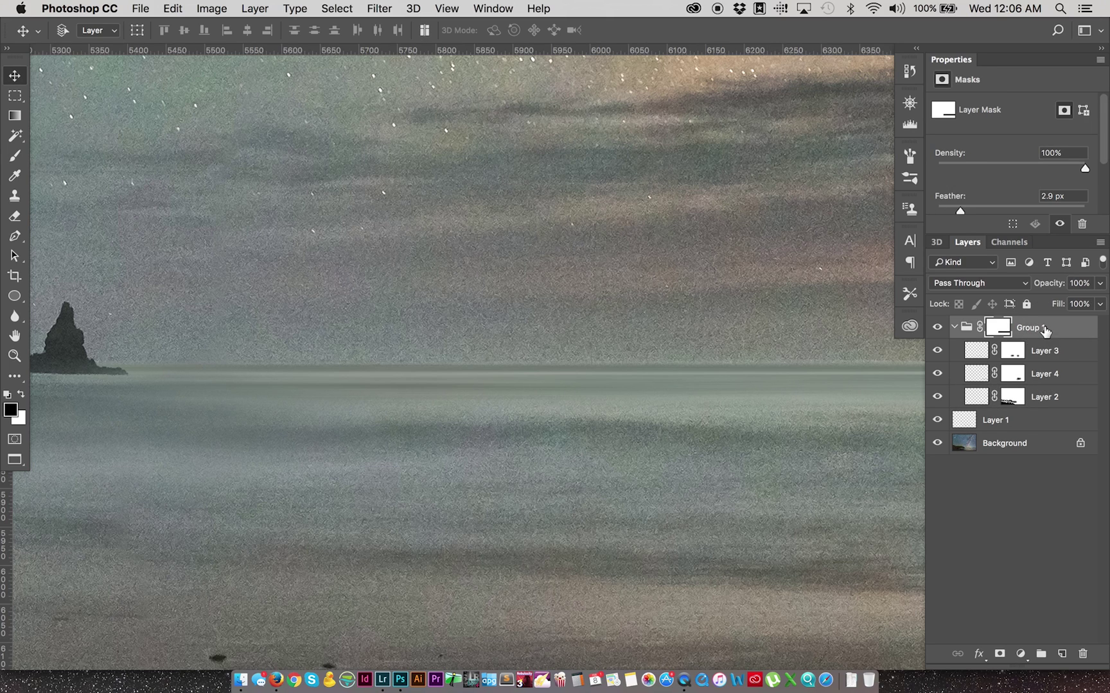
{"action": "left_click", "coordinate": [938, 421]}
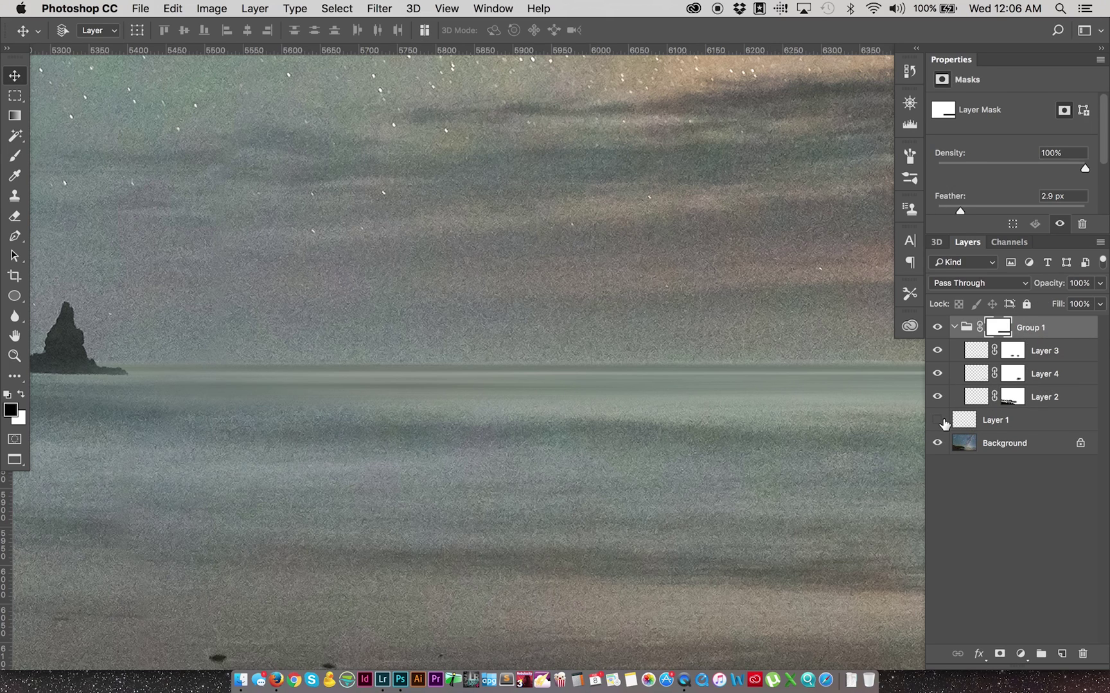
{"action": "left_click", "coordinate": [1002, 421]}
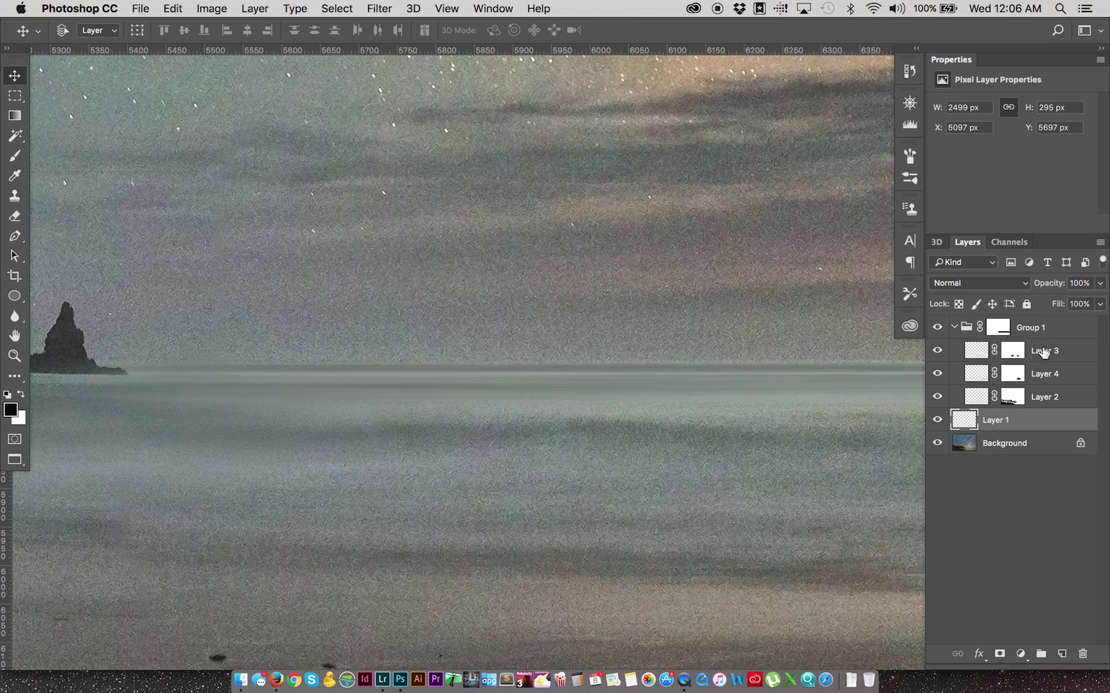
{"action": "left_click", "coordinate": [1056, 327], "text": "shift"}
{"action": "key", "text": "super+g"}
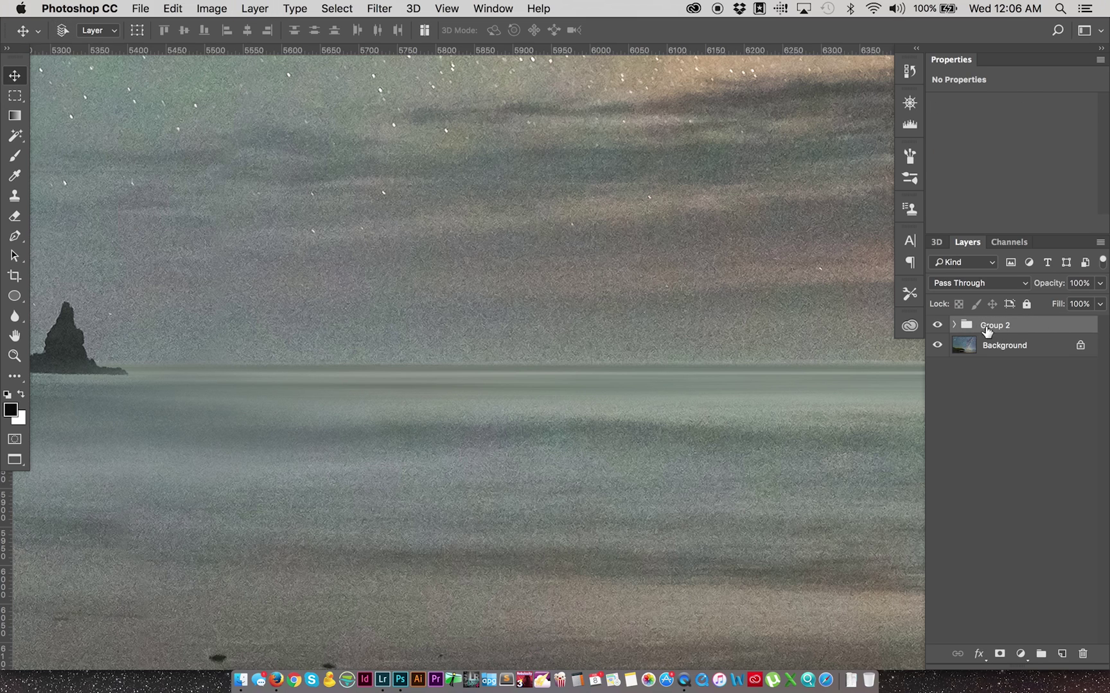
{"action": "left_click", "coordinate": [937, 325]}
{"action": "left_click", "coordinate": [937, 325]}
Add a new layer above Group 2 and fill it with 50% gray at 100% opacity in Normal mode
{"action": "left_click", "coordinate": [1061, 653]}
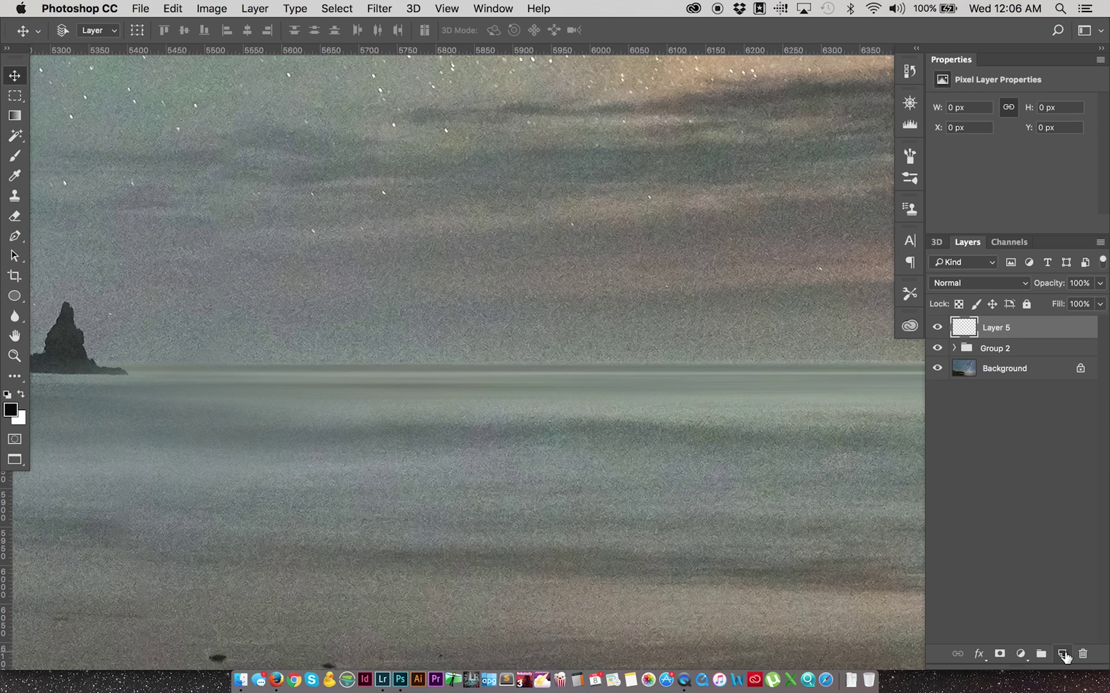
{"action": "key", "text": "super+minus"}
{"action": "key", "text": "super+minus"}
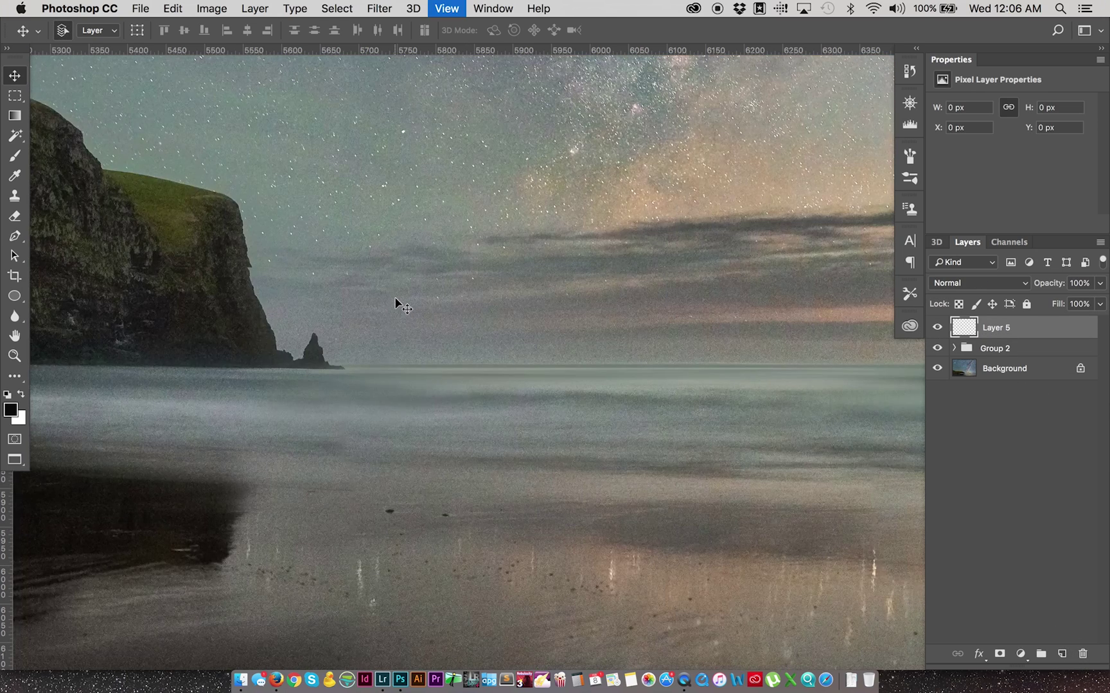
{"action": "left_click_drag", "start_coordinate": [438, 299], "coordinate": [331, 291]}
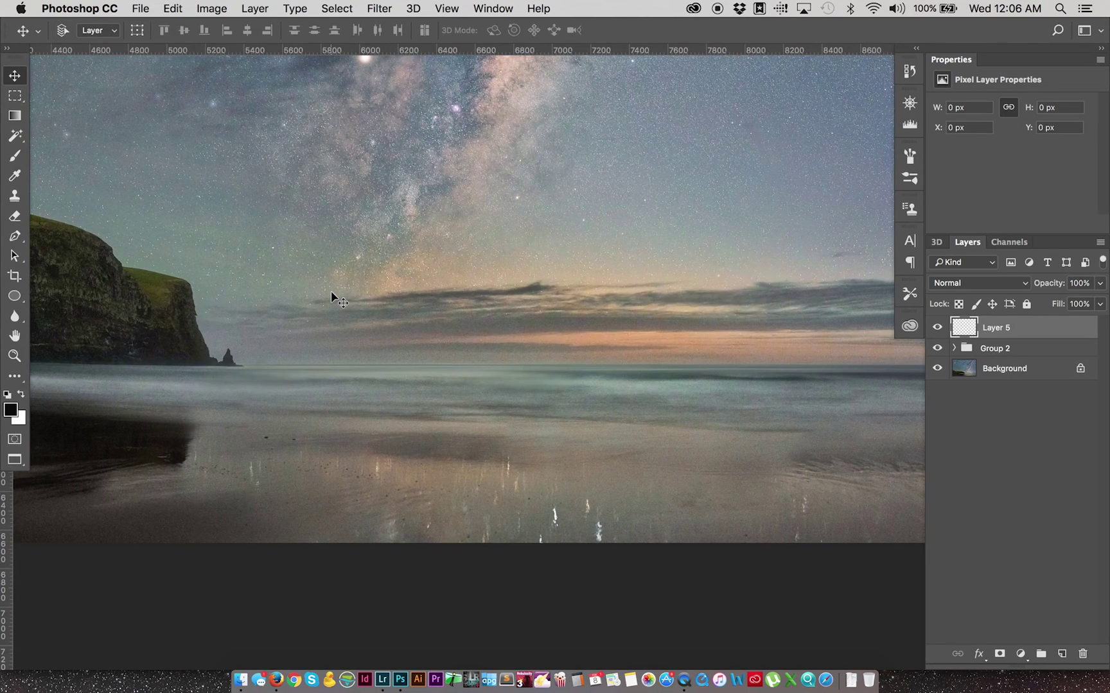
{"action": "key", "text": "shift+F5"}
{"action": "left_click", "coordinate": [539, 262]}
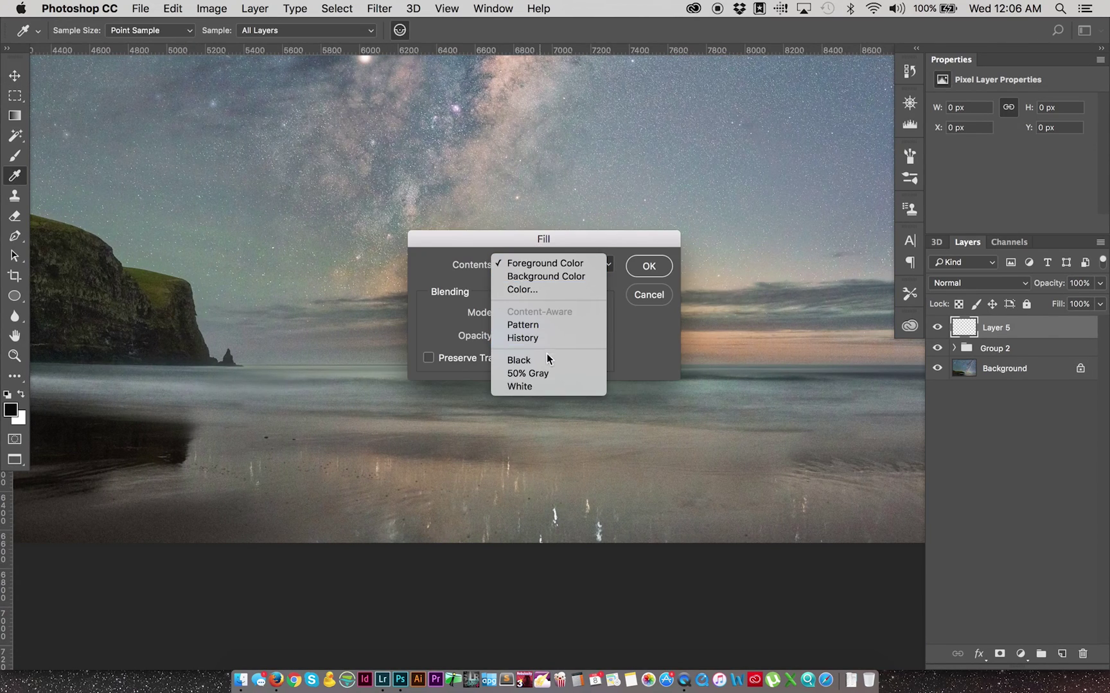
{"action": "left_click", "coordinate": [547, 377]}
{"action": "left_click", "coordinate": [648, 266]}
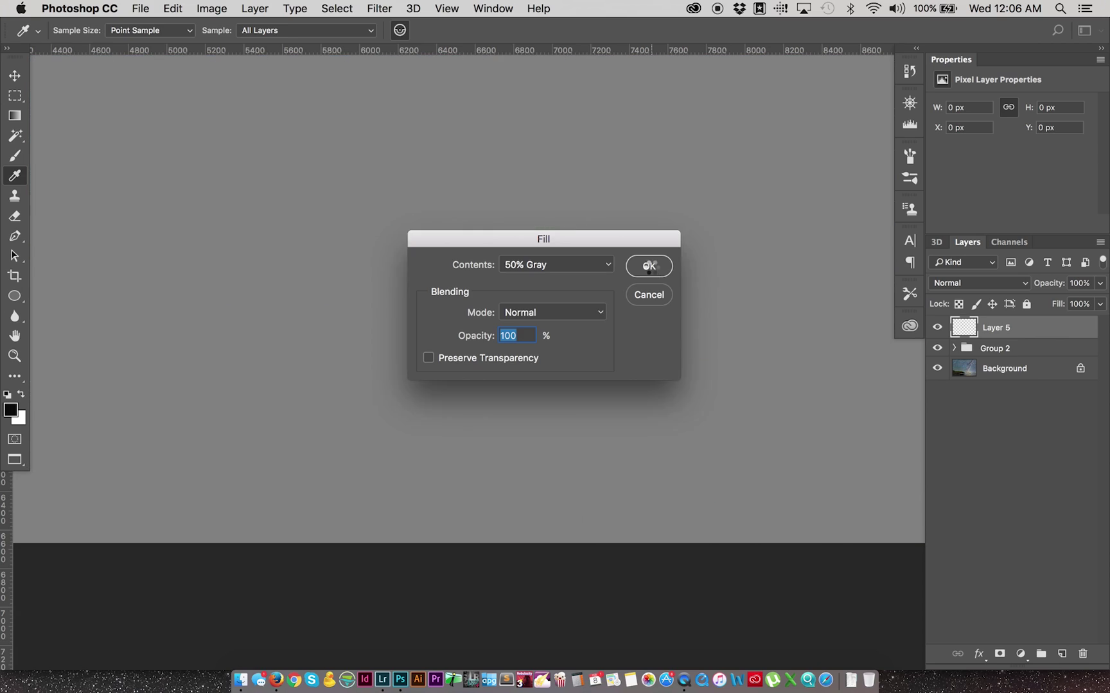
{"action": "key", "text": "v"}
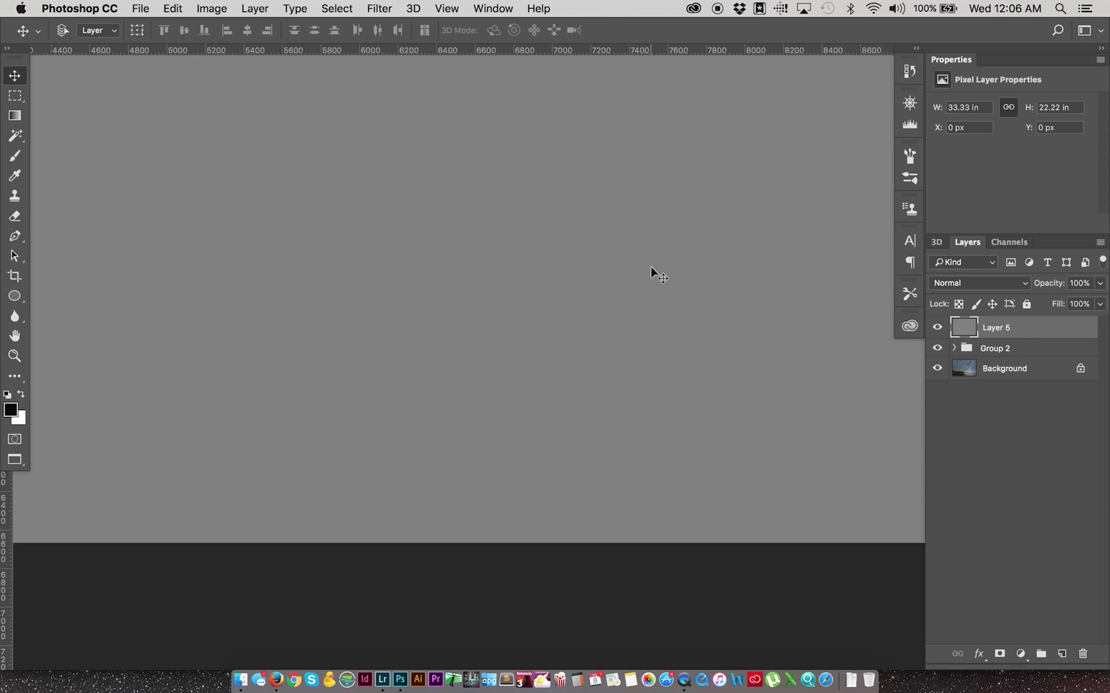
Copy a rectangular gray area covering the horizon region from Layer 5 to a new layer and delete the full gray layer
{"action": "key", "text": "m"}
{"action": "left_click_drag", "start_coordinate": [130, 158], "coordinate": [750, 424]}
{"action": "left_click_drag", "start_coordinate": [868, 436], "coordinate": [1106, 505]}
{"action": "key", "text": "super+minus"}
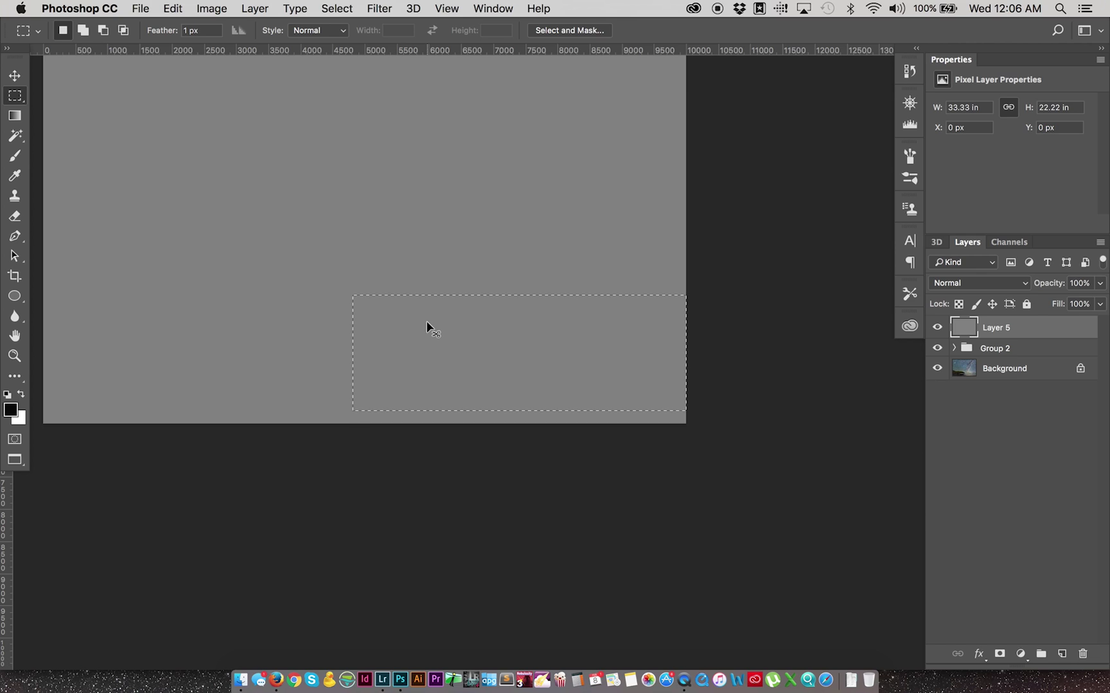
{"action": "key", "text": "super+j"}
{"action": "left_click", "coordinate": [954, 352]}
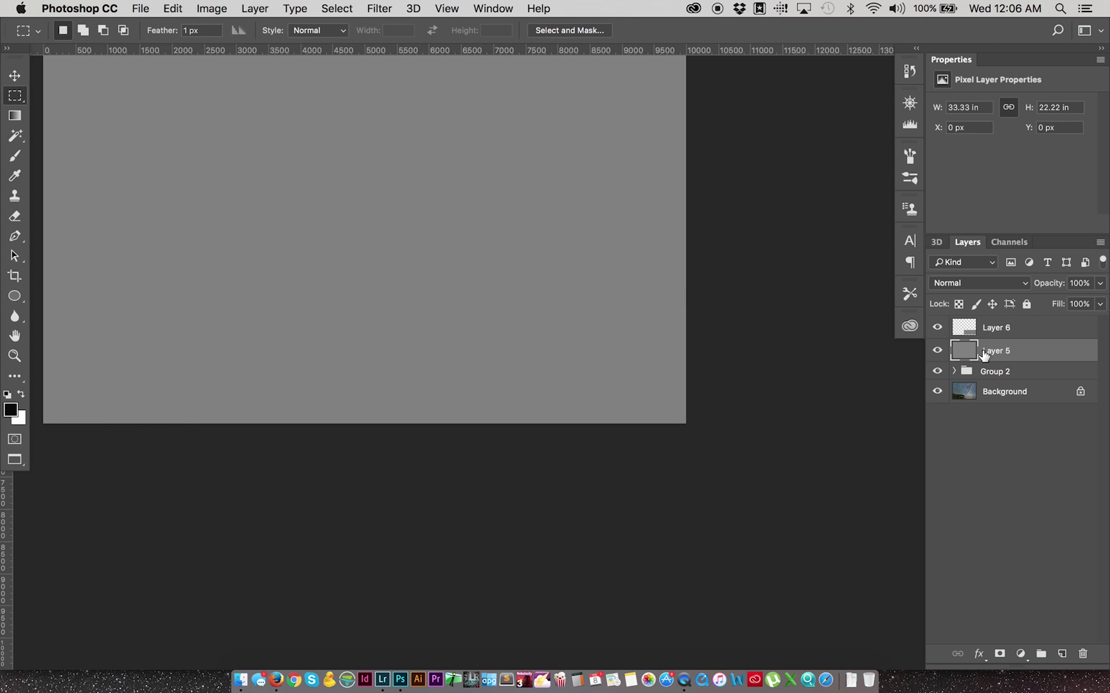
{"action": "key", "text": "BackSpace"}
{"action": "key", "text": "v"}
{"action": "left_click", "coordinate": [983, 333]}
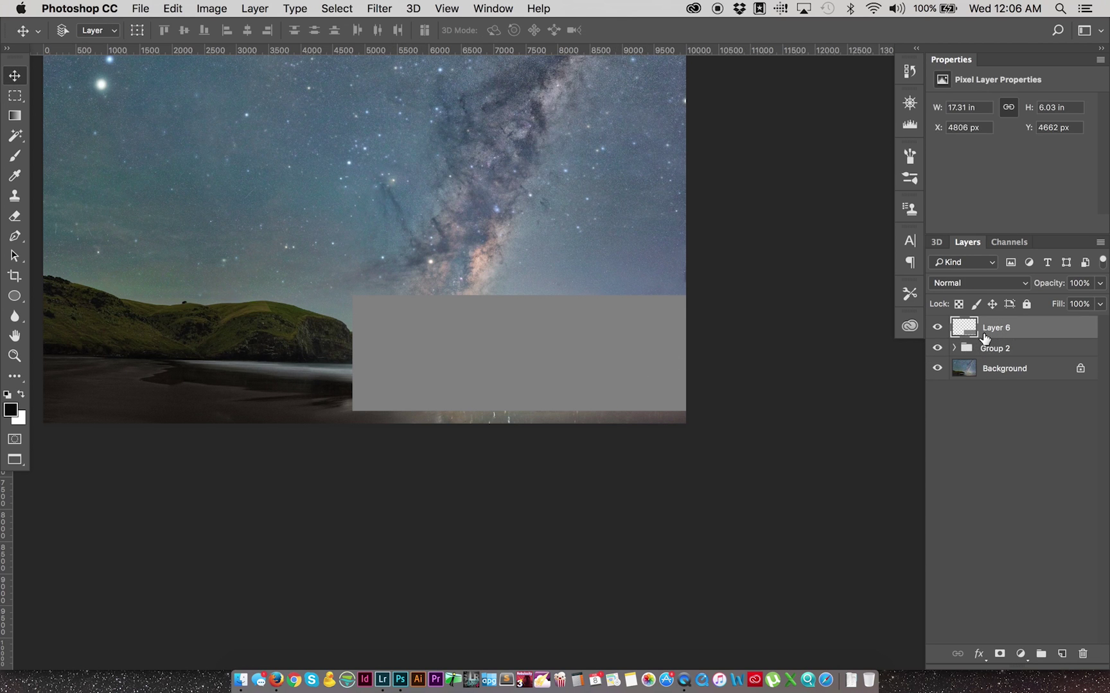
Clip the gray Layer 6 to Group 2 so it only covers the rebuilt horizon strips
{"action": "key", "text": "z"}
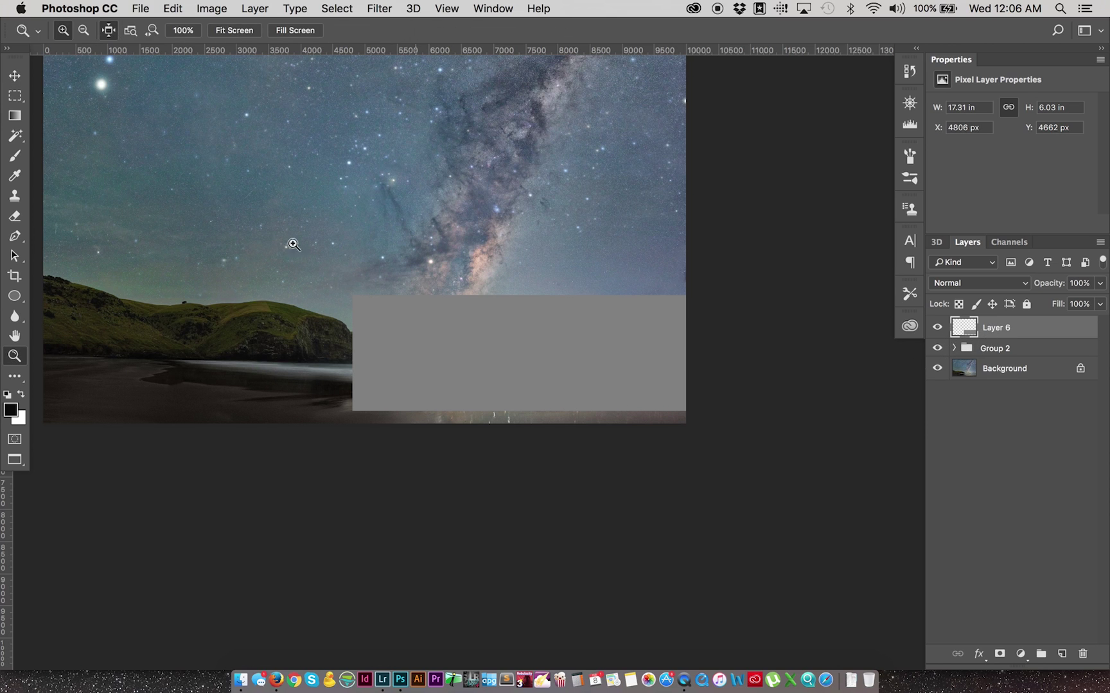
{"action": "left_click_drag", "start_coordinate": [269, 239], "coordinate": [789, 450]}
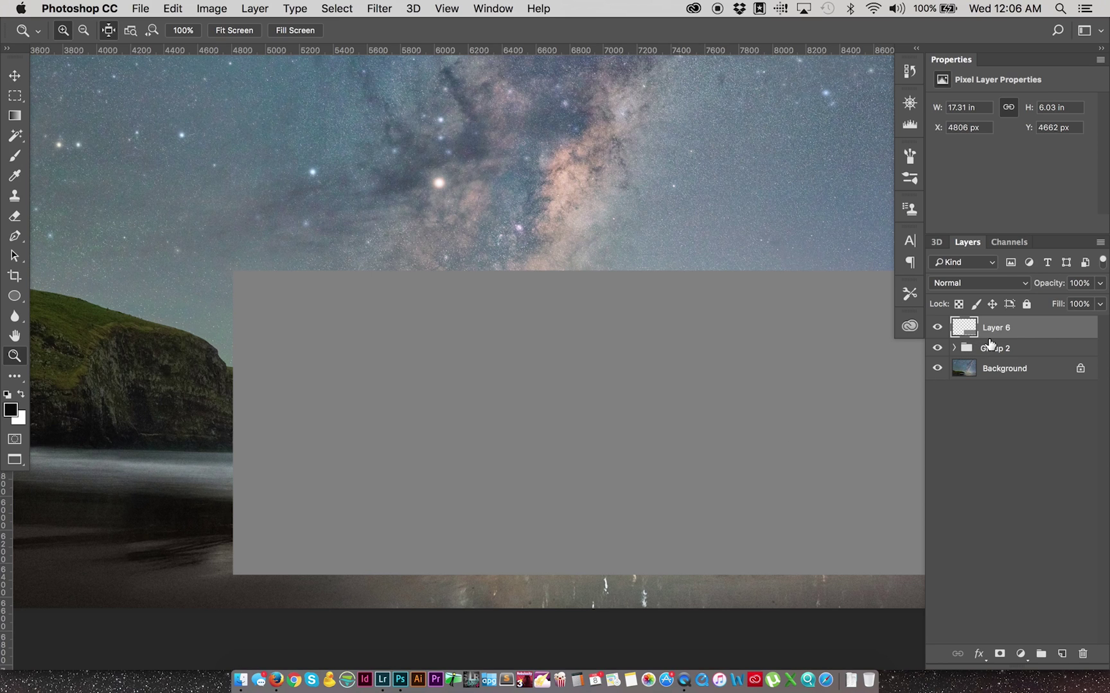
{"action": "key", "text": "alt"}
{"action": "left_click", "coordinate": [993, 333], "text": "alt"}
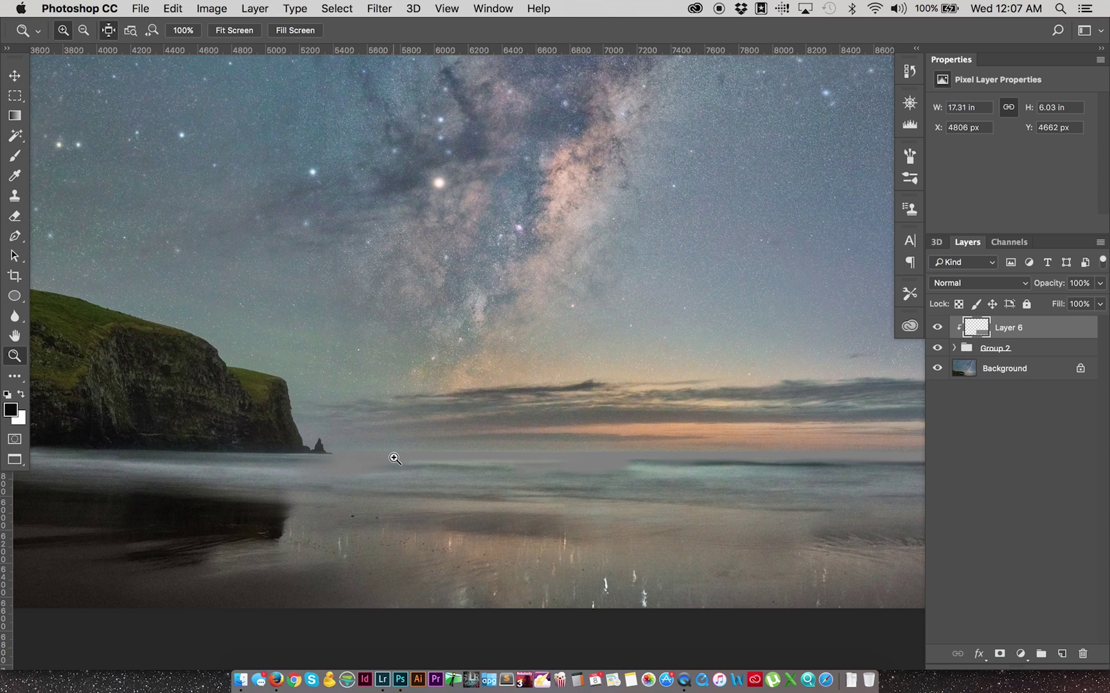
Add 4% Gaussian monochromatic noise to the gray Layer 6
{"action": "left_click_drag", "start_coordinate": [395, 459], "coordinate": [490, 531]}
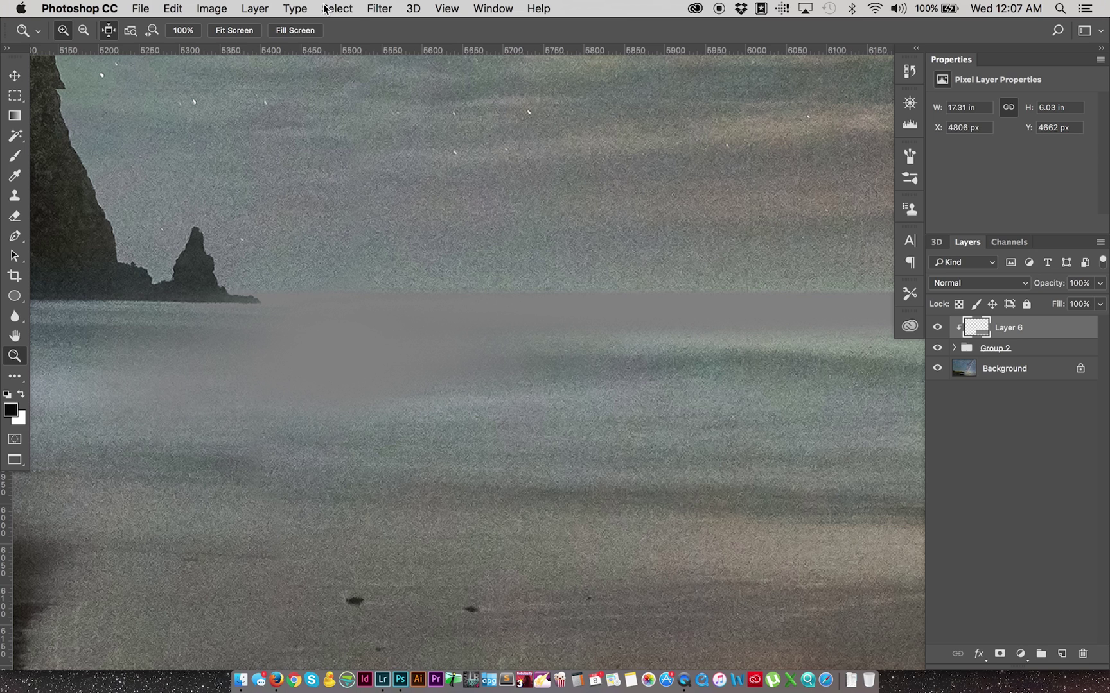
{"action": "left_click", "coordinate": [413, 8]}
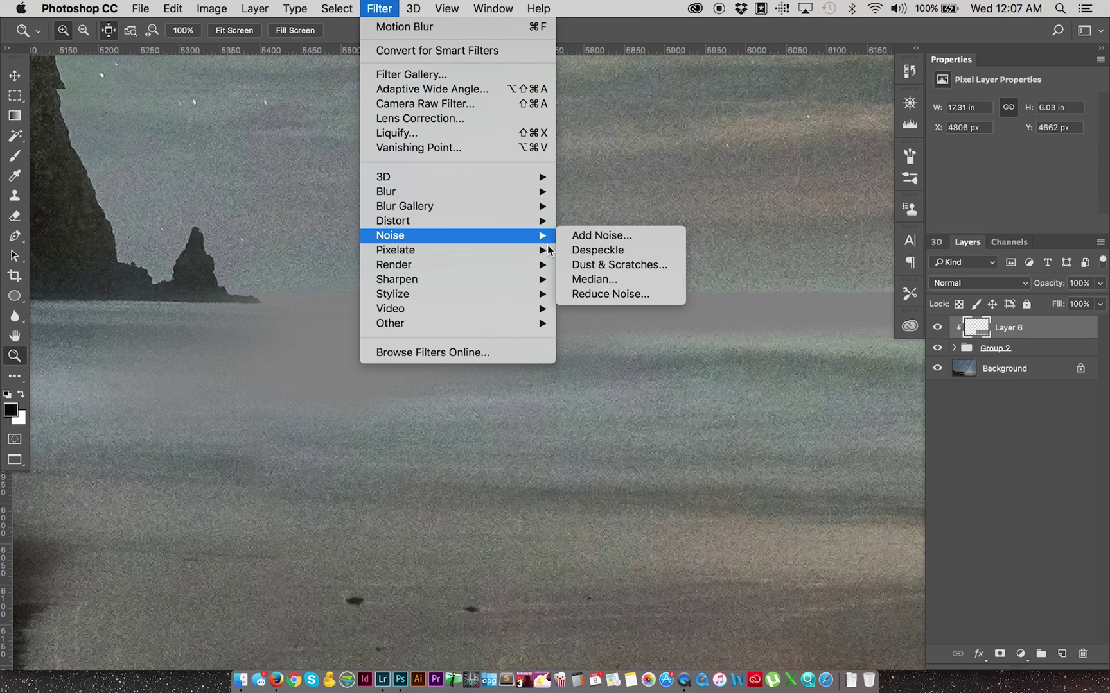
{"action": "mouse_move", "coordinate": [546, 235]}
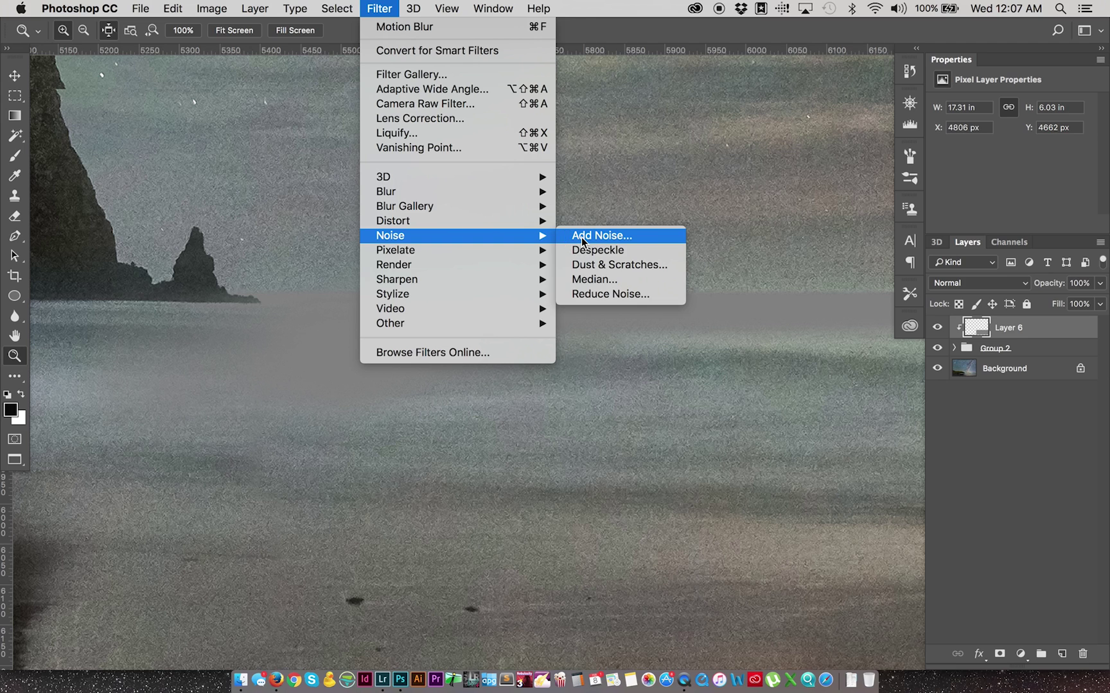
{"action": "left_click", "coordinate": [582, 238]}
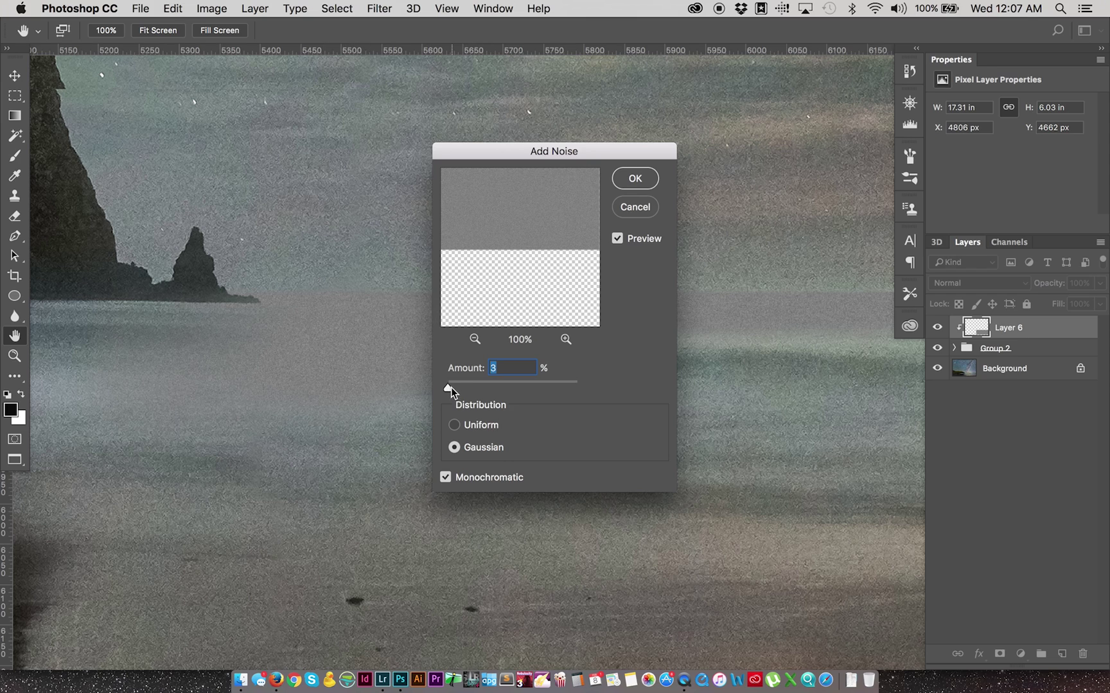
{"action": "left_click_drag", "start_coordinate": [449, 388], "coordinate": [449, 391]}
{"action": "type", "text": "4"}
{"action": "left_click", "coordinate": [635, 178]}
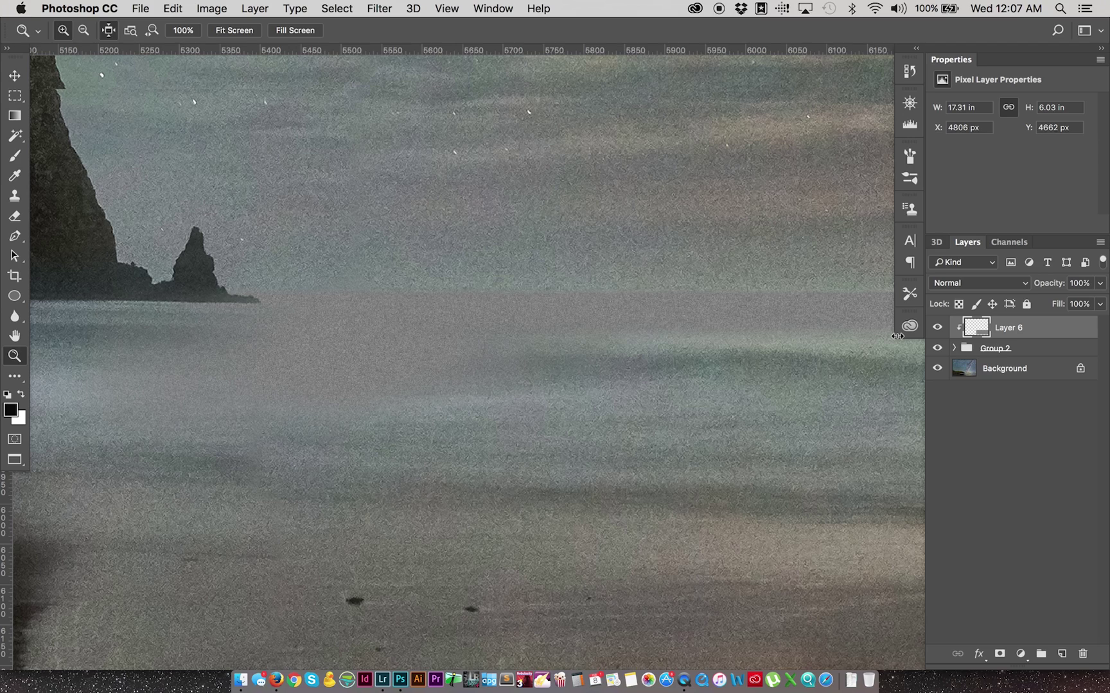
Scale the gray noise layer to 150% in width and height, anchored at the middle of its right edge
{"action": "key", "text": "super+t"}
{"action": "key", "text": "super+0"}
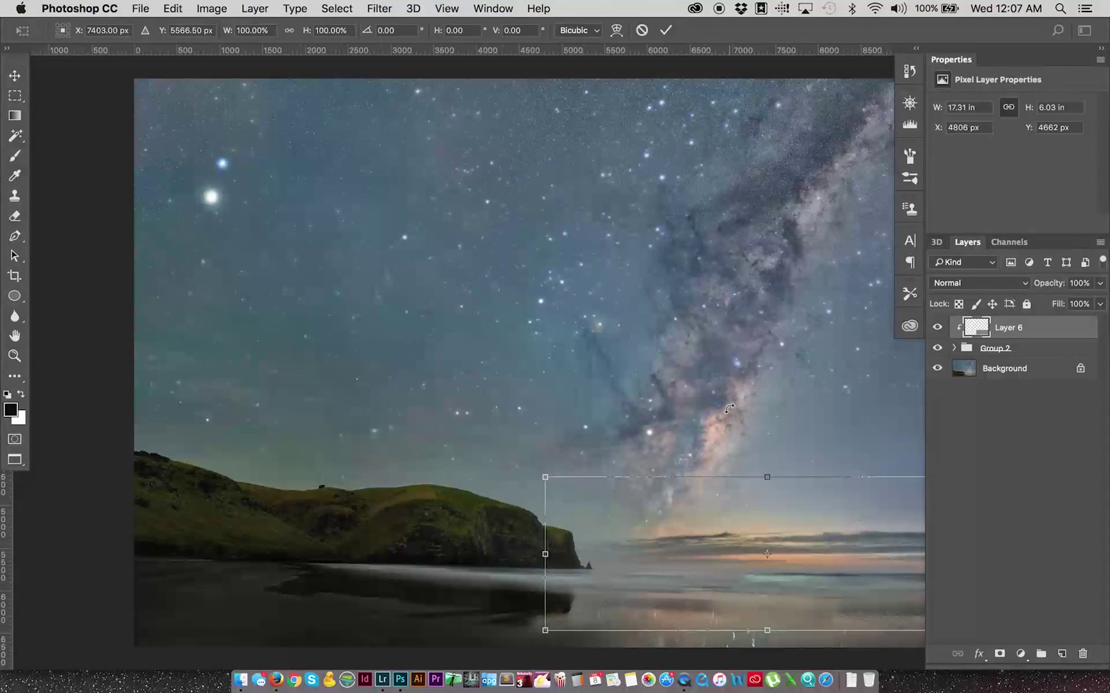
{"action": "left_click_drag", "start_coordinate": [728, 399], "coordinate": [540, 334]}
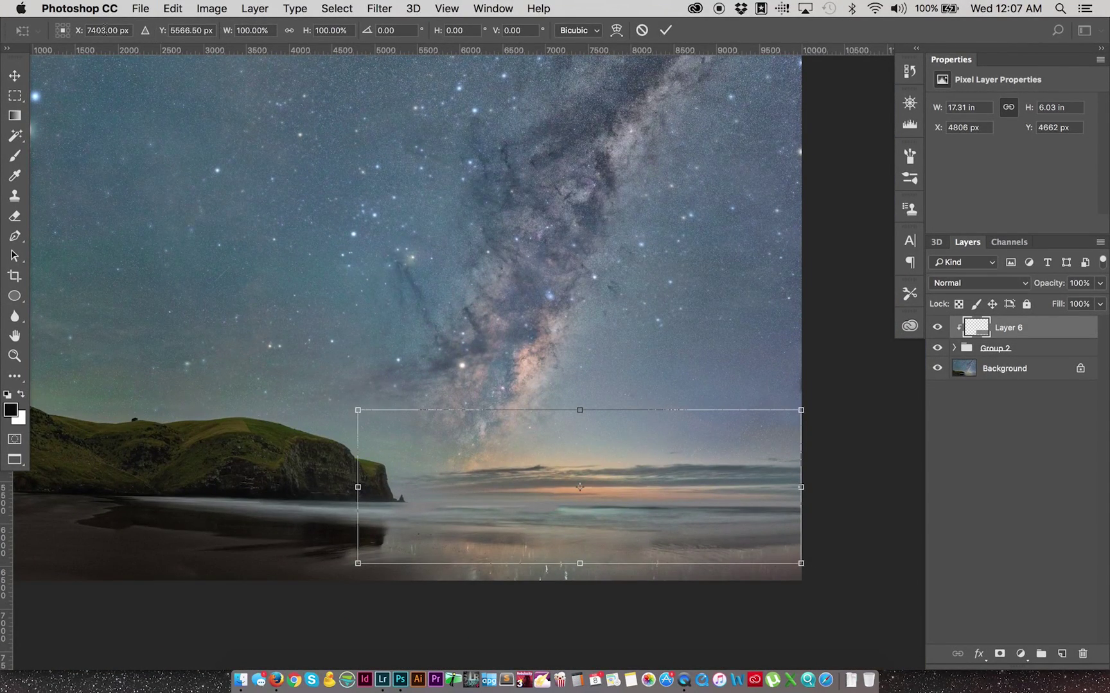
{"action": "left_click", "coordinate": [67, 30]}
{"action": "left_click", "coordinate": [252, 29]}
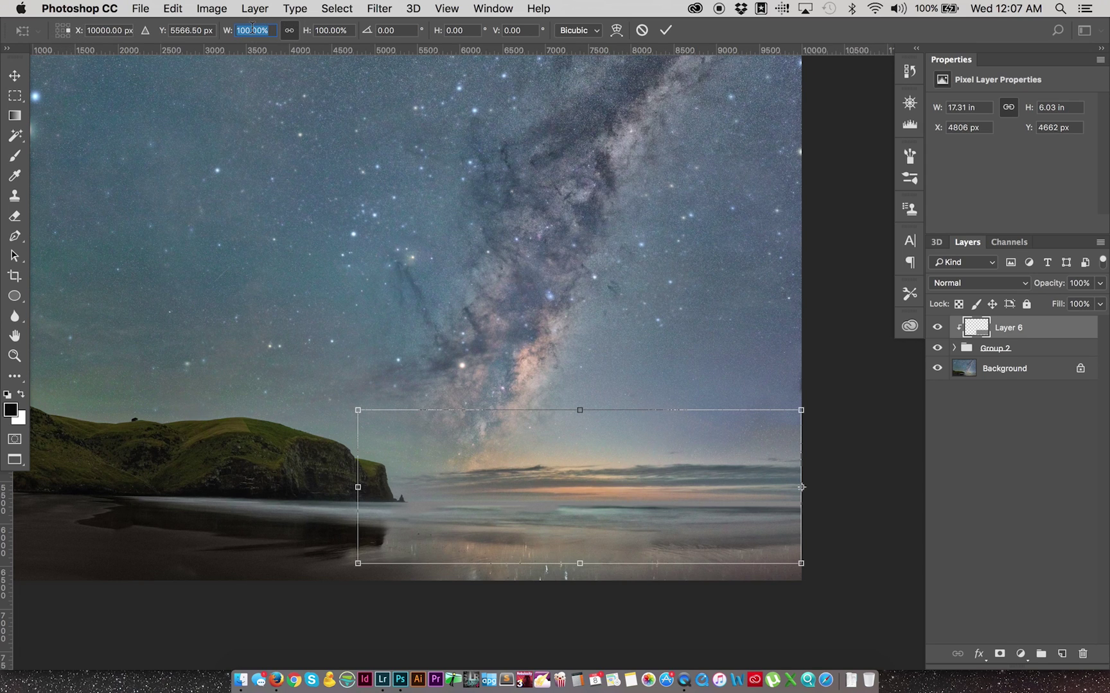
{"action": "type", "text": "150"}
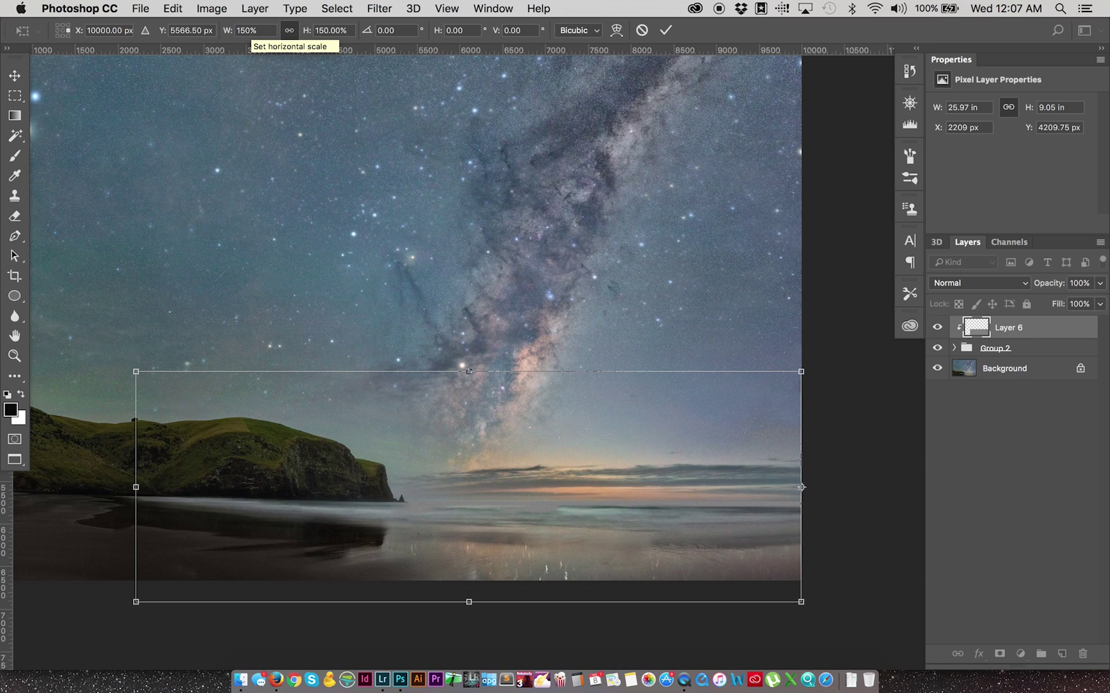
{"action": "key", "text": "Return"}
Set Layer 6's blend mode to Overlay and compare the horizon grain with the noise layer off and on
{"action": "key", "text": "z"}
{"action": "left_click_drag", "start_coordinate": [396, 472], "coordinate": [466, 535]}
{"action": "left_click_drag", "start_coordinate": [523, 349], "coordinate": [427, 355]}
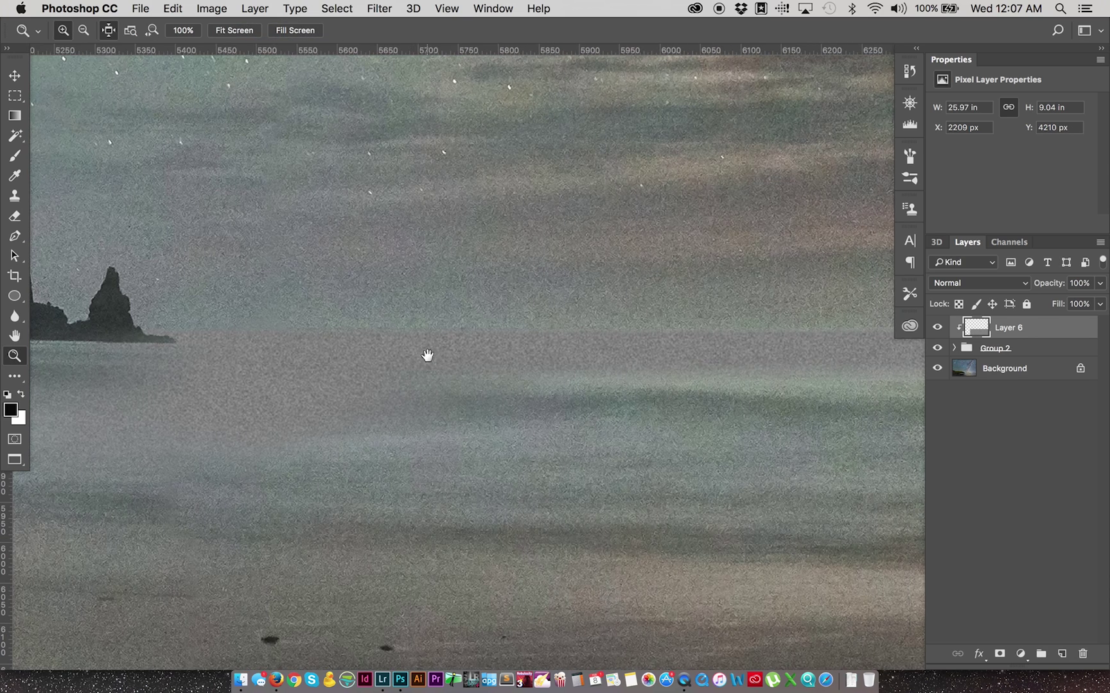
{"action": "key", "text": "v"}
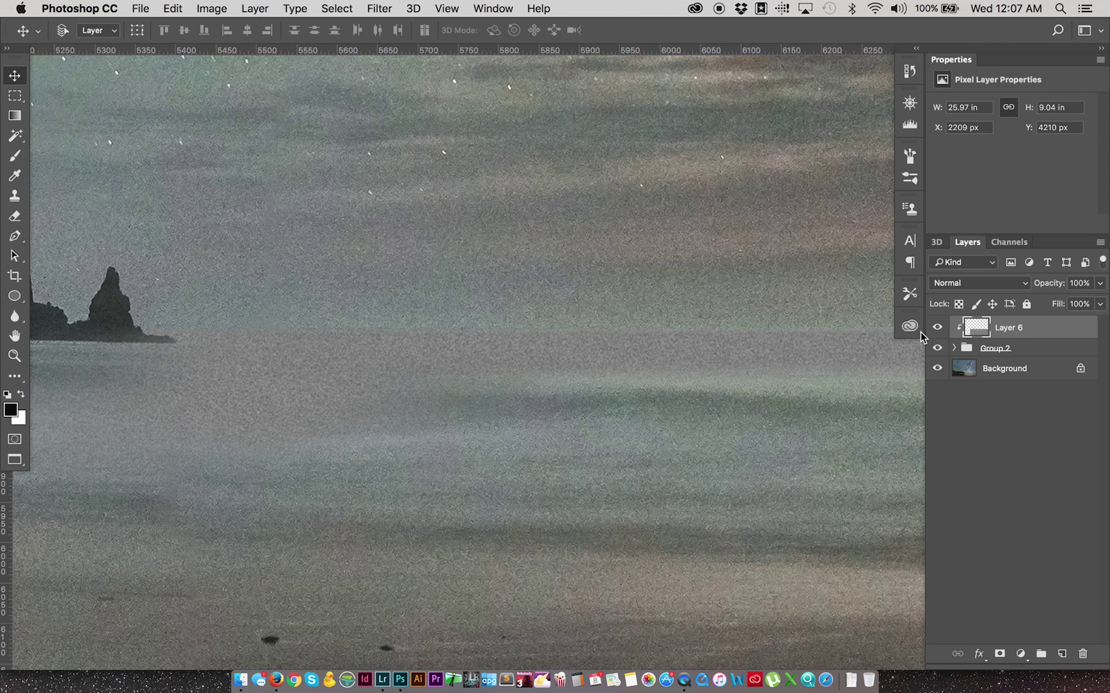
{"action": "left_click", "coordinate": [981, 283]}
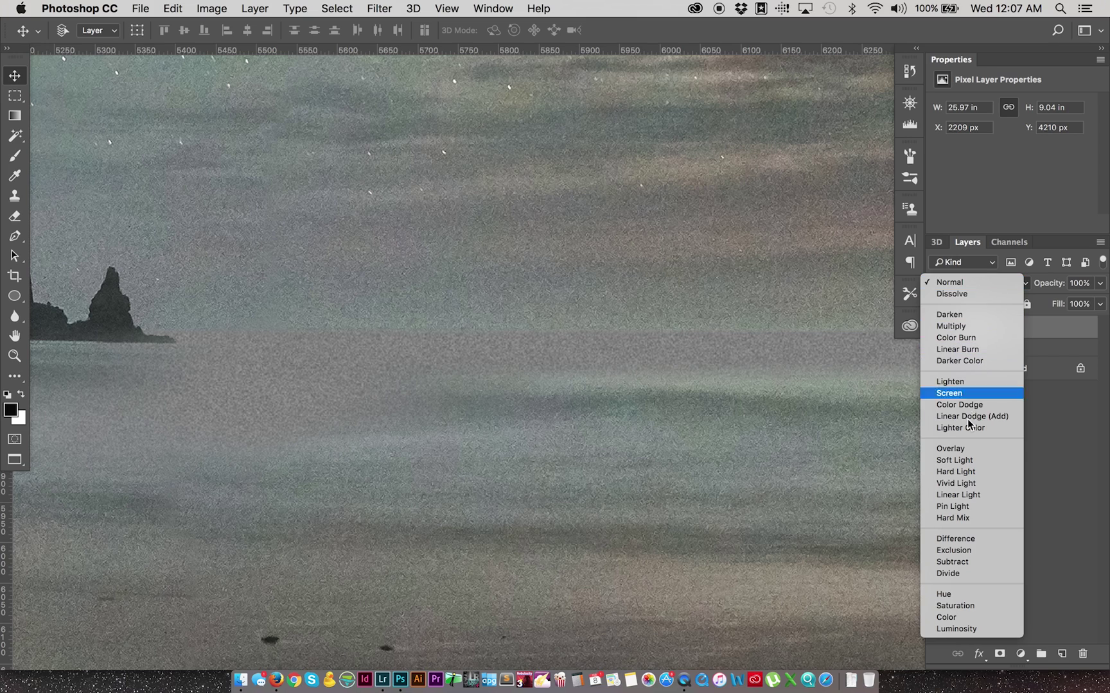
{"action": "left_click", "coordinate": [973, 450]}
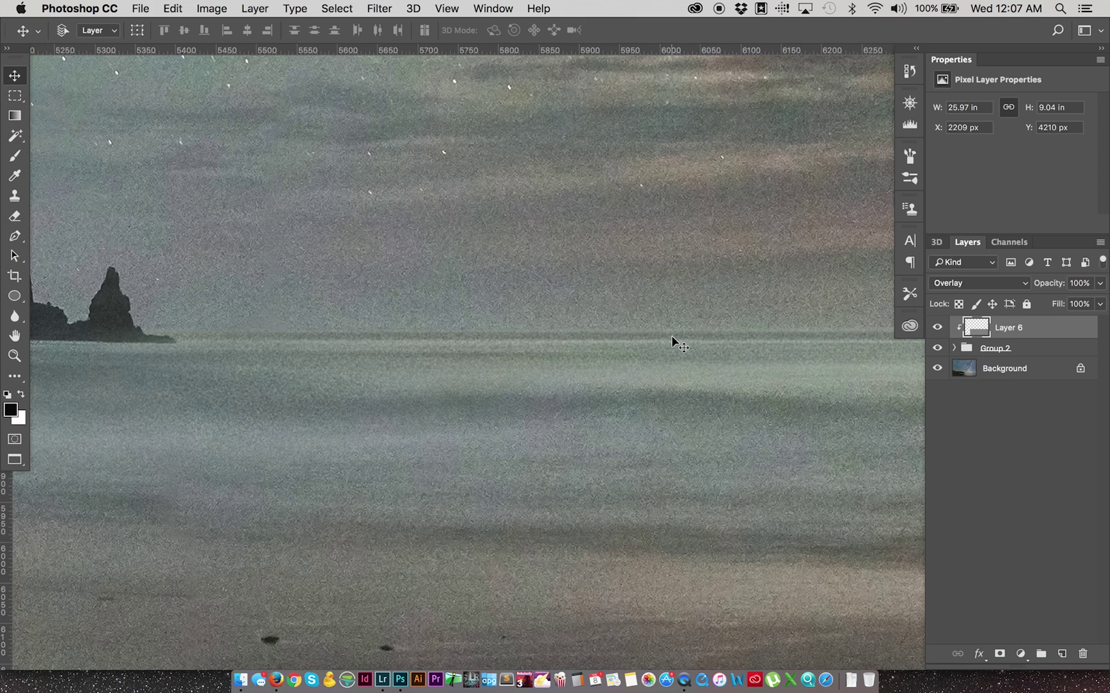
{"action": "left_click", "coordinate": [939, 328]}
{"action": "left_click", "coordinate": [939, 328]}
{"action": "key", "text": "super+minus"}
{"action": "key", "text": "super+minus"}
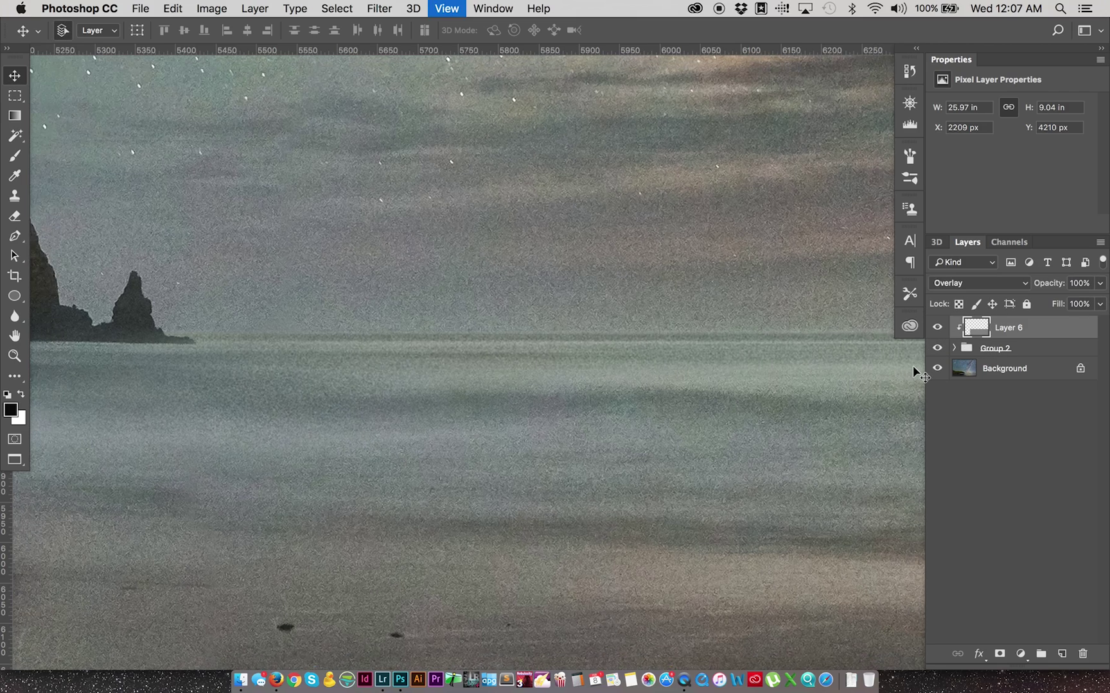
Scale the noise layer down proportionally to about 89%, keeping its lower-right corner fixed
{"action": "key", "text": "super+t"}
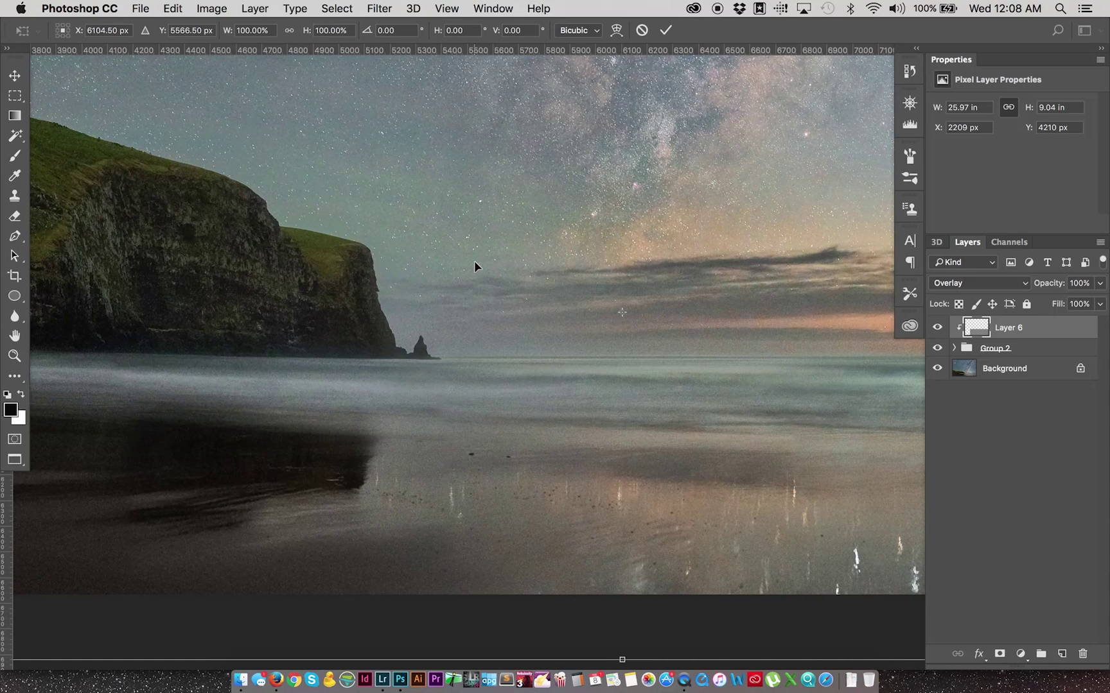
{"action": "key", "text": "super+minus"}
{"action": "key", "text": "super+minus"}
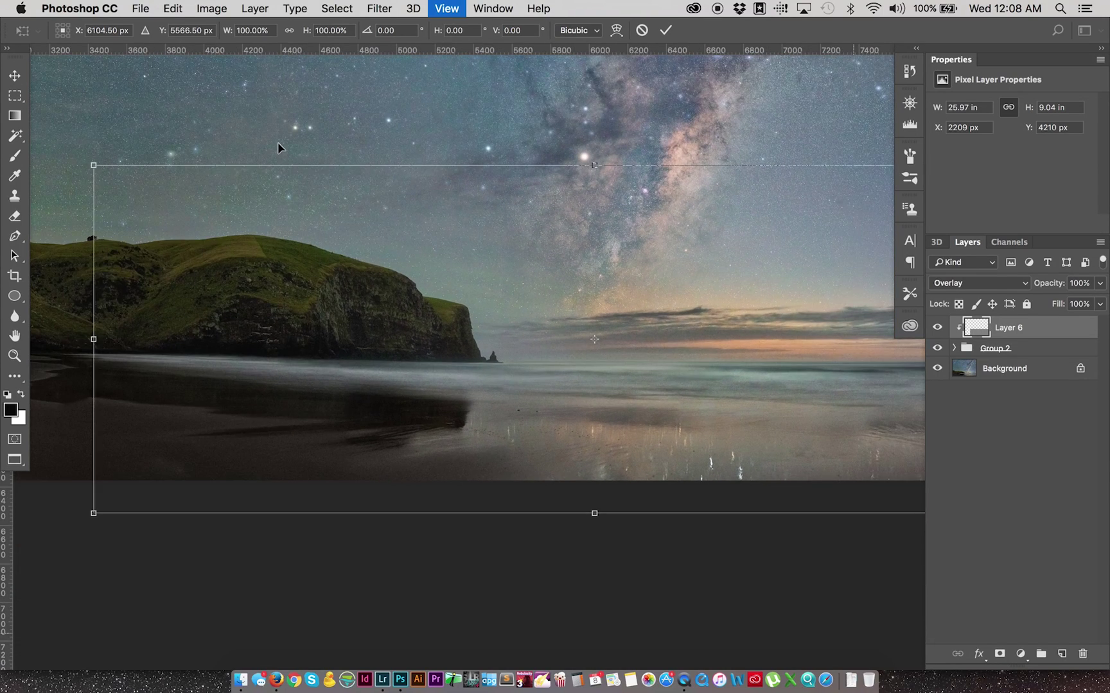
{"action": "left_click_drag", "start_coordinate": [93, 165], "coordinate": [203, 203]}
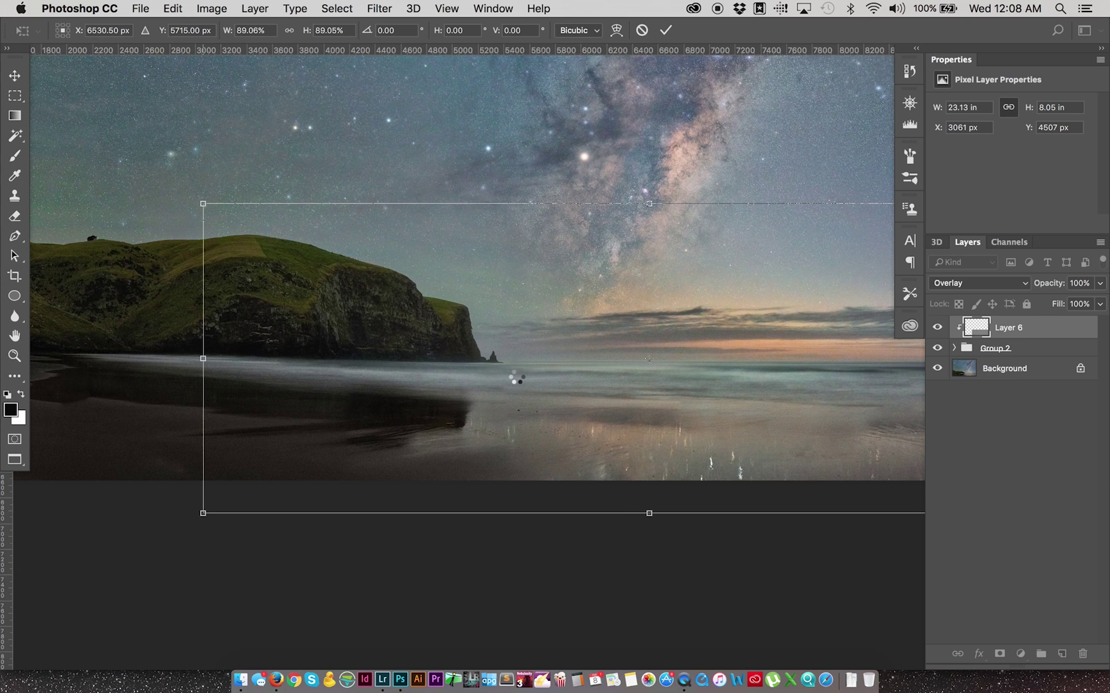
{"action": "key", "text": "Return"}
Inspect the grain match along the rebuilt horizon from the sea stack to the image's right edge
{"action": "key", "text": "z"}
{"action": "left_click_drag", "start_coordinate": [518, 326], "coordinate": [608, 395]}
{"action": "key", "text": "super+minus"}
{"action": "key", "text": "super+minus"}
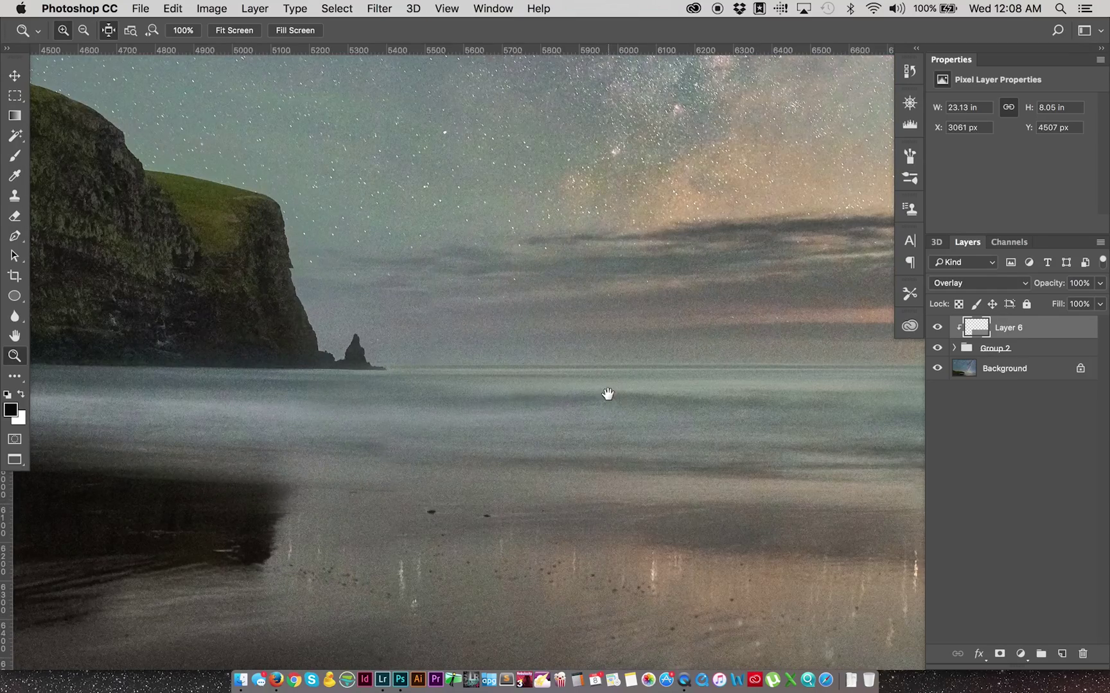
{"action": "left_click_drag", "start_coordinate": [607, 395], "coordinate": [322, 403]}
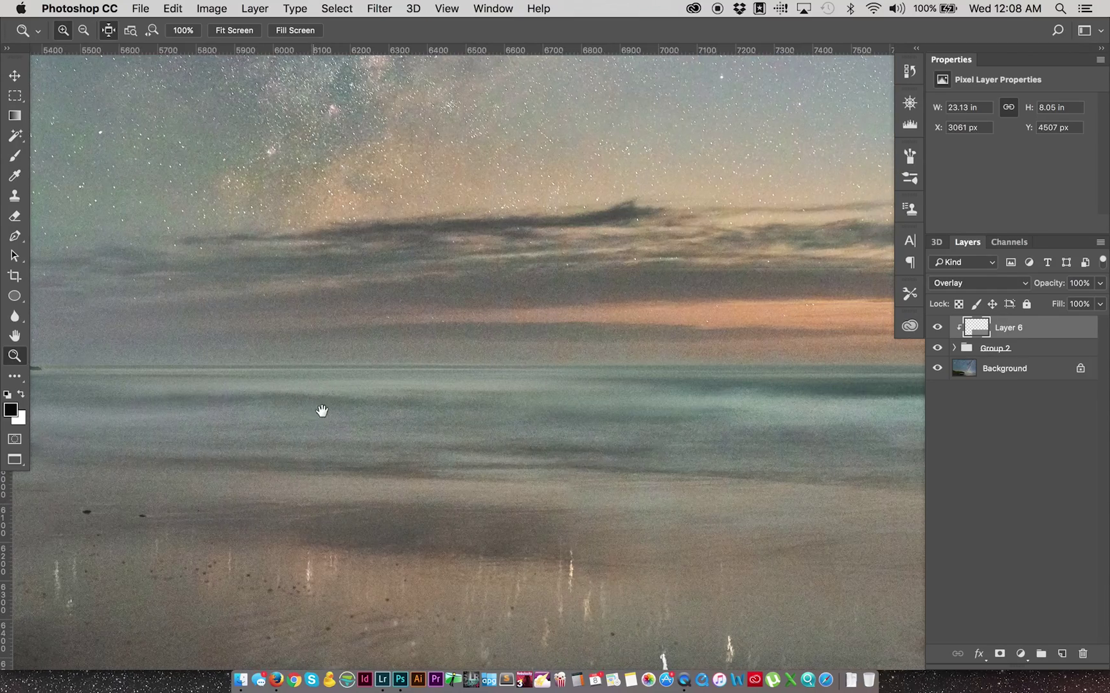
{"action": "left_click_drag", "start_coordinate": [570, 397], "coordinate": [334, 403]}
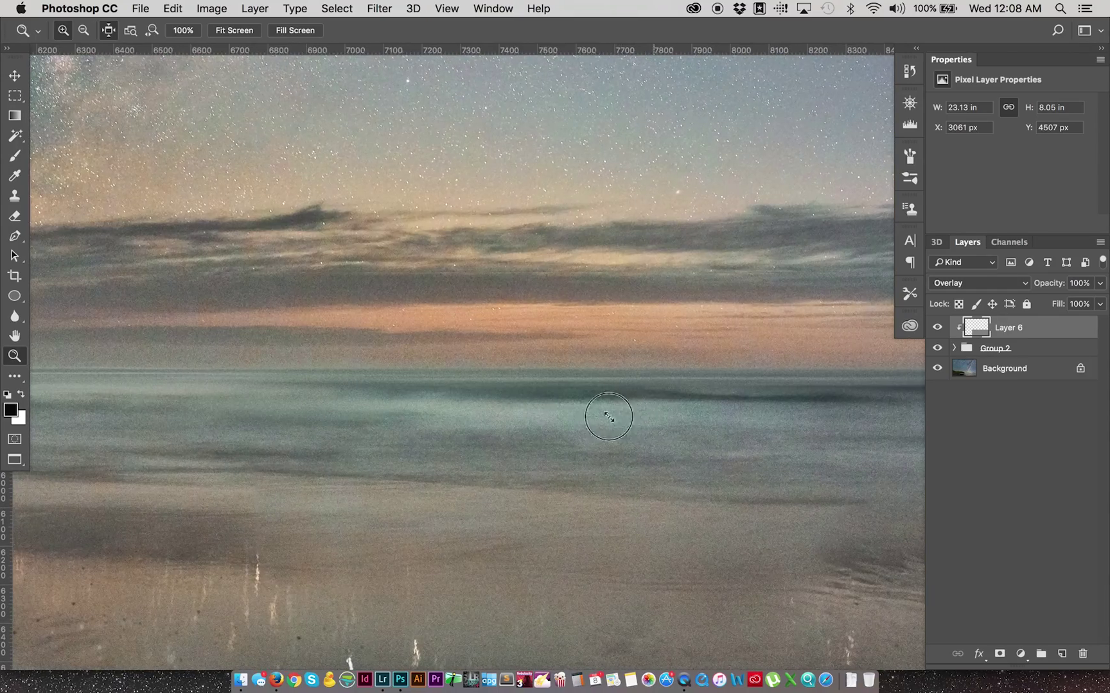
{"action": "left_click_drag", "start_coordinate": [606, 416], "coordinate": [302, 404]}
{"action": "left_click_drag", "start_coordinate": [839, 396], "coordinate": [495, 391]}
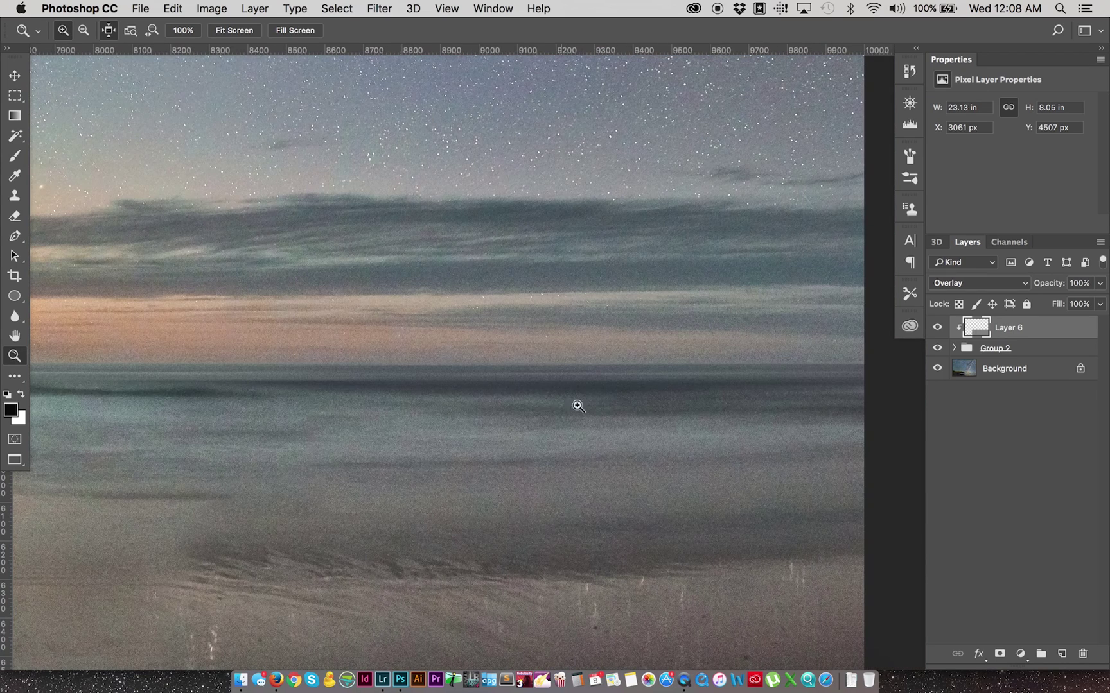
Expand Group 2, set the feather of Group 1's layer mask to 1 px, and deselect all layers
{"action": "left_click", "coordinate": [954, 348]}
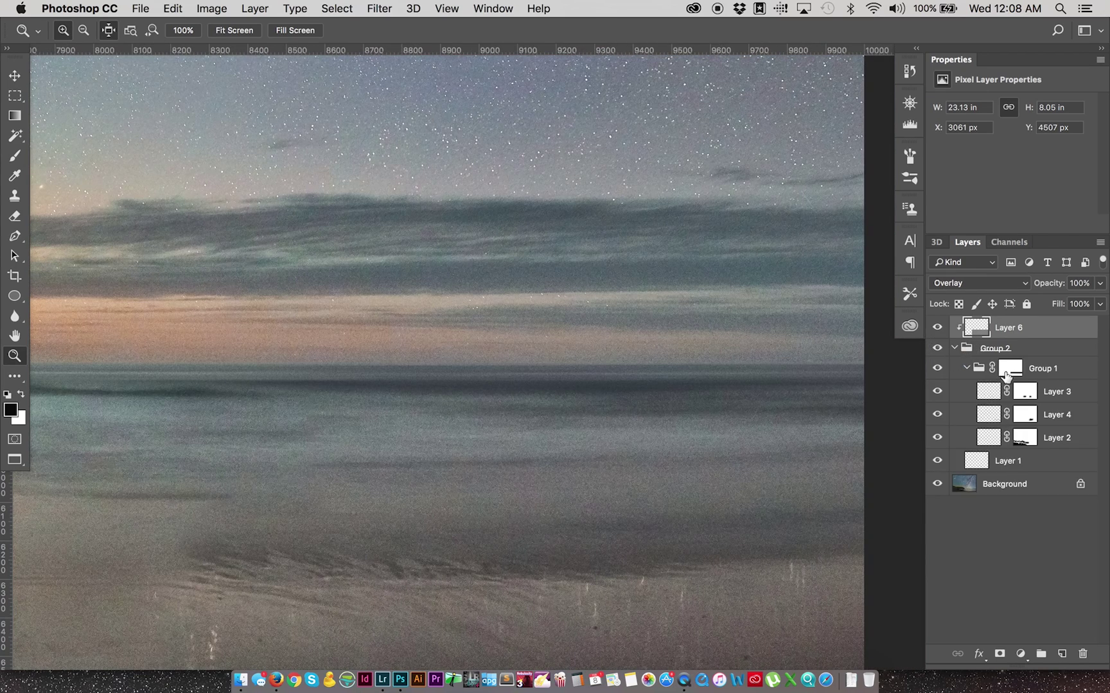
{"action": "left_click", "coordinate": [1010, 371]}
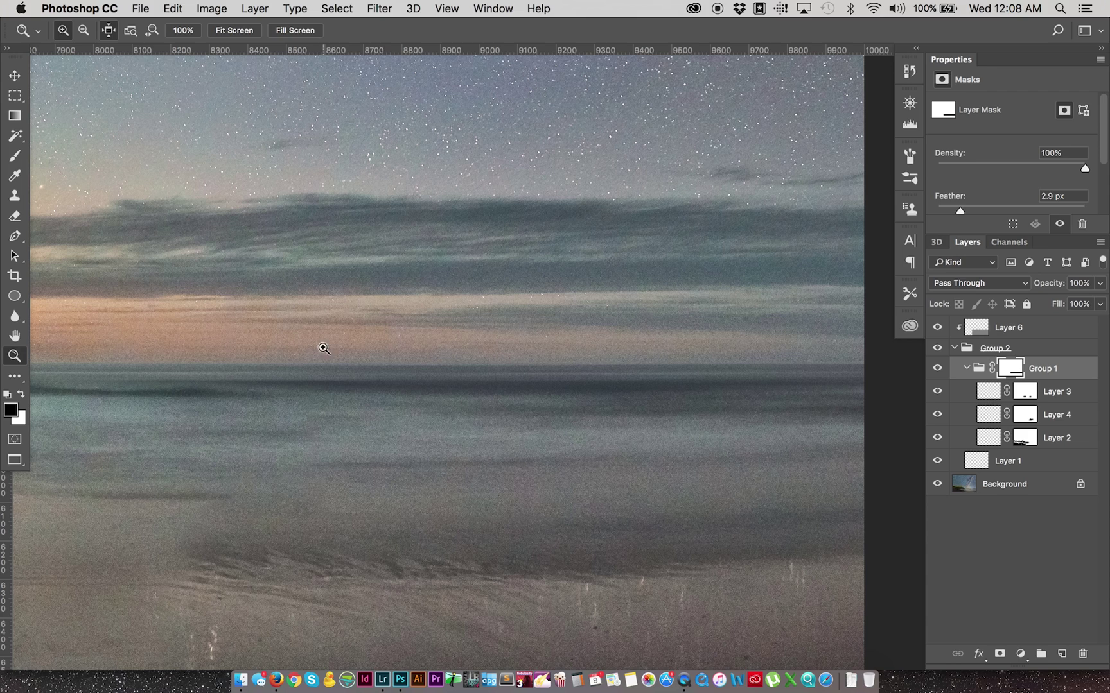
{"action": "left_click", "coordinate": [1064, 196]}
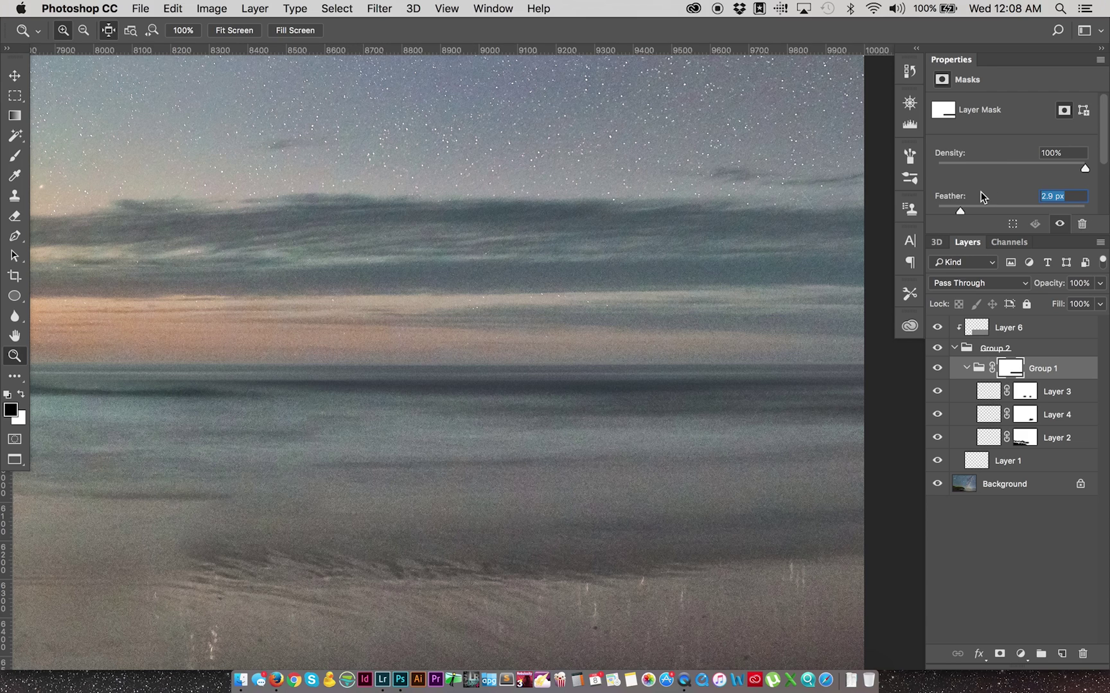
{"action": "type", "text": "1"}
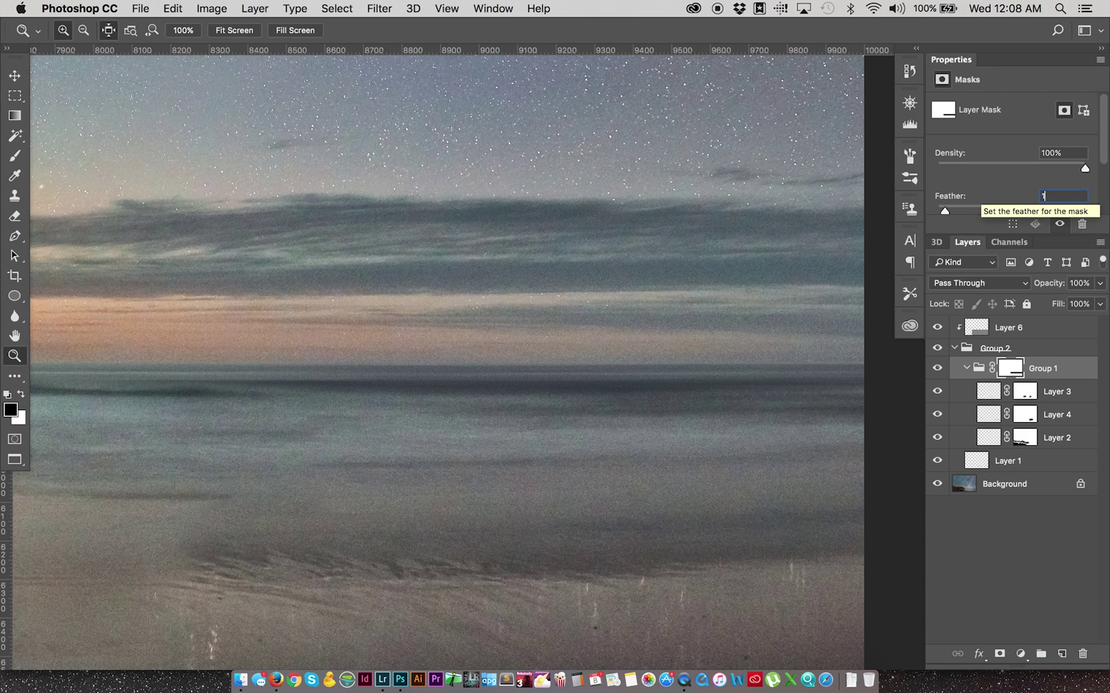
{"action": "key", "text": "Tab"}
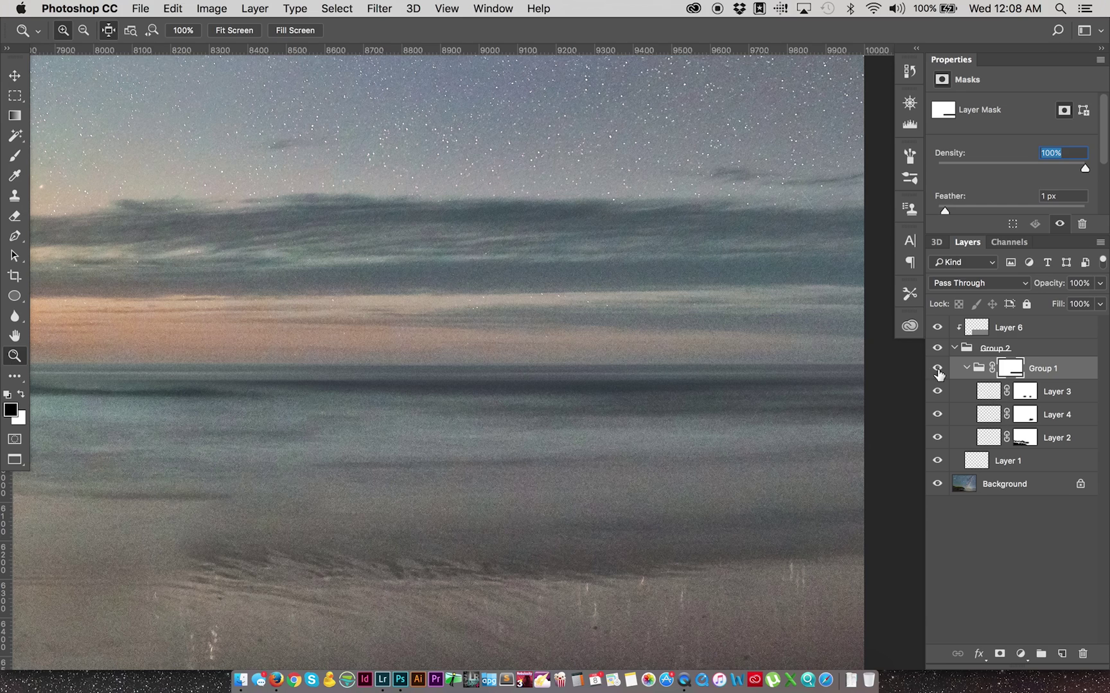
{"action": "key", "text": "Return"}
{"action": "left_click", "coordinate": [981, 526]}
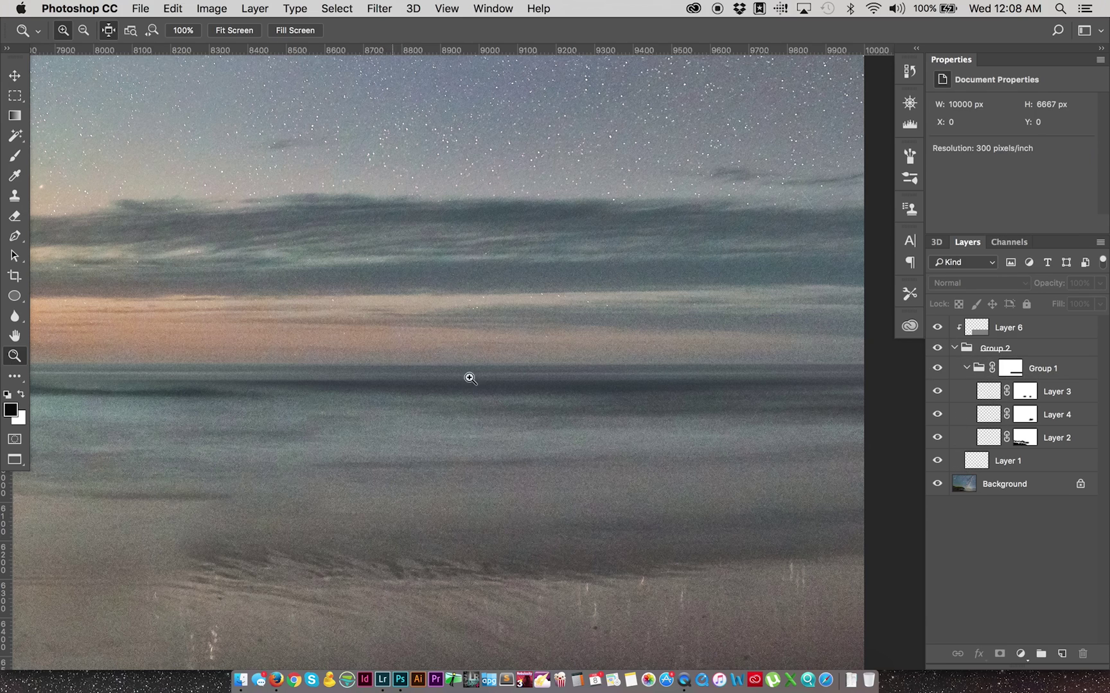
Review the rebuilt horizon line back to the cliff, both close up and at lower magnification
{"action": "scroll", "coordinate": [470, 379], "scroll_direction": "left", "scroll_amount": 15}
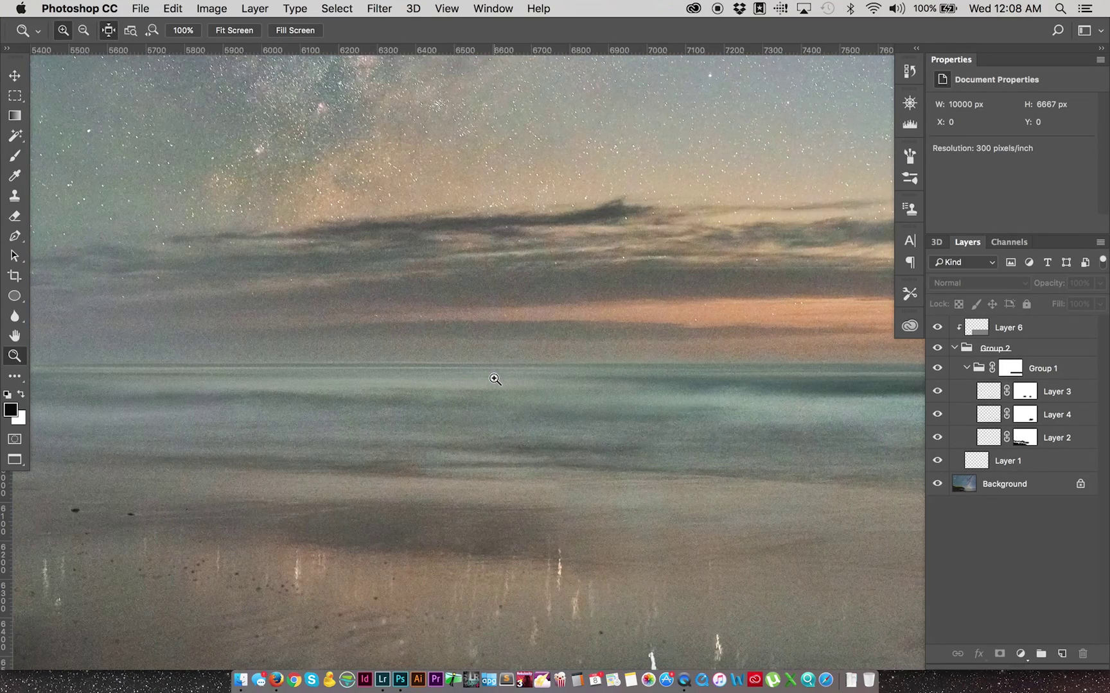
{"action": "scroll", "coordinate": [495, 379], "scroll_direction": "left", "scroll_amount": 6}
{"action": "key", "text": "super+minus"}
{"action": "key", "text": "super+minus"}
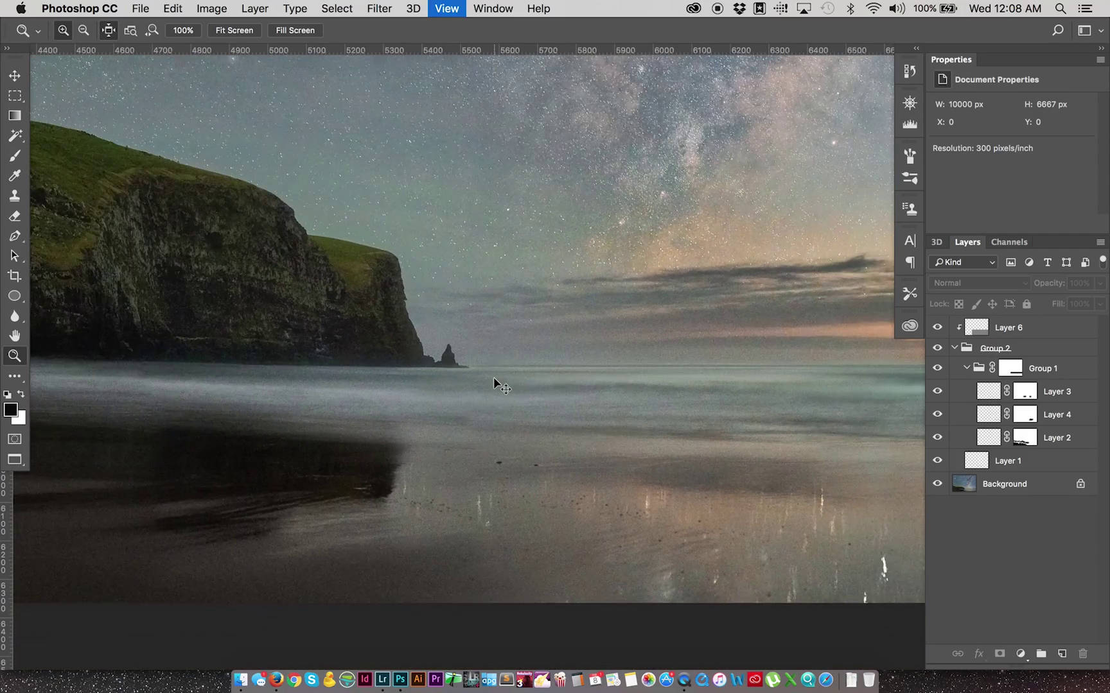
{"action": "scroll", "coordinate": [447, 413], "scroll_direction": "right", "scroll_amount": 5}
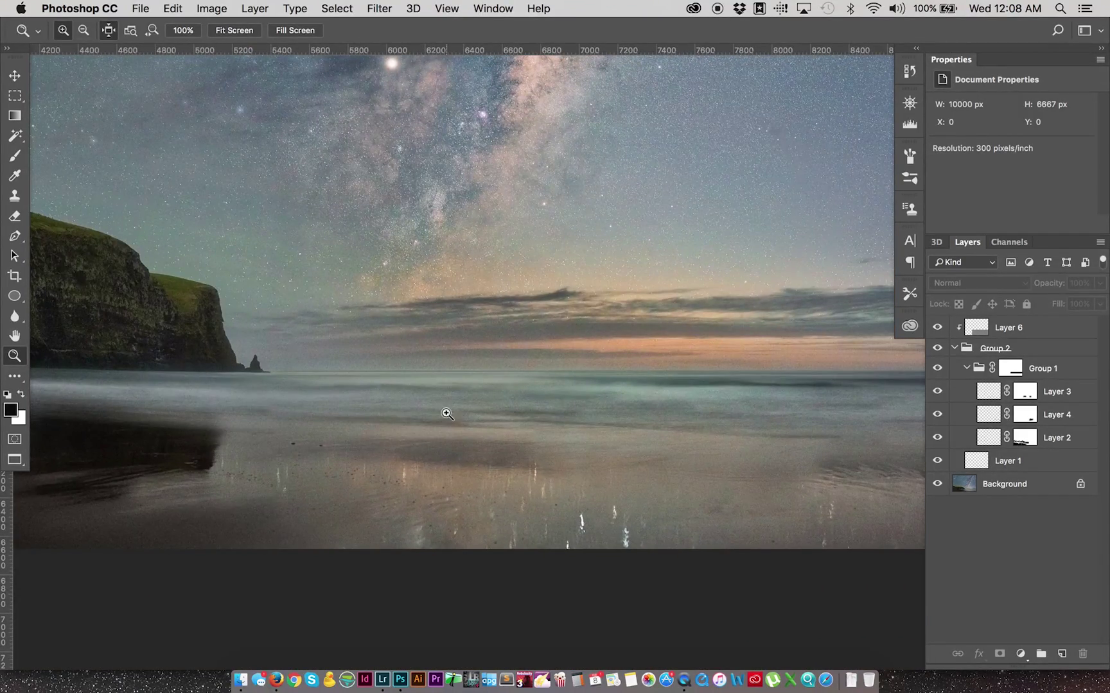